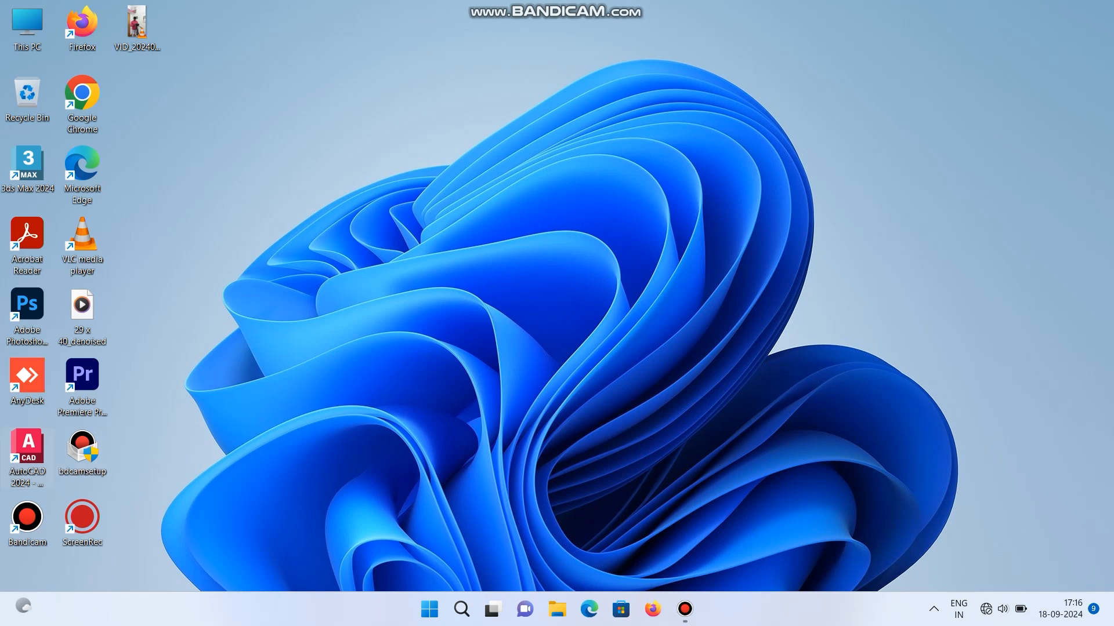
# - Launch AutoCAD 2024 as administrator and create a new blank drawing
pyautogui.rightClick(20, 459)
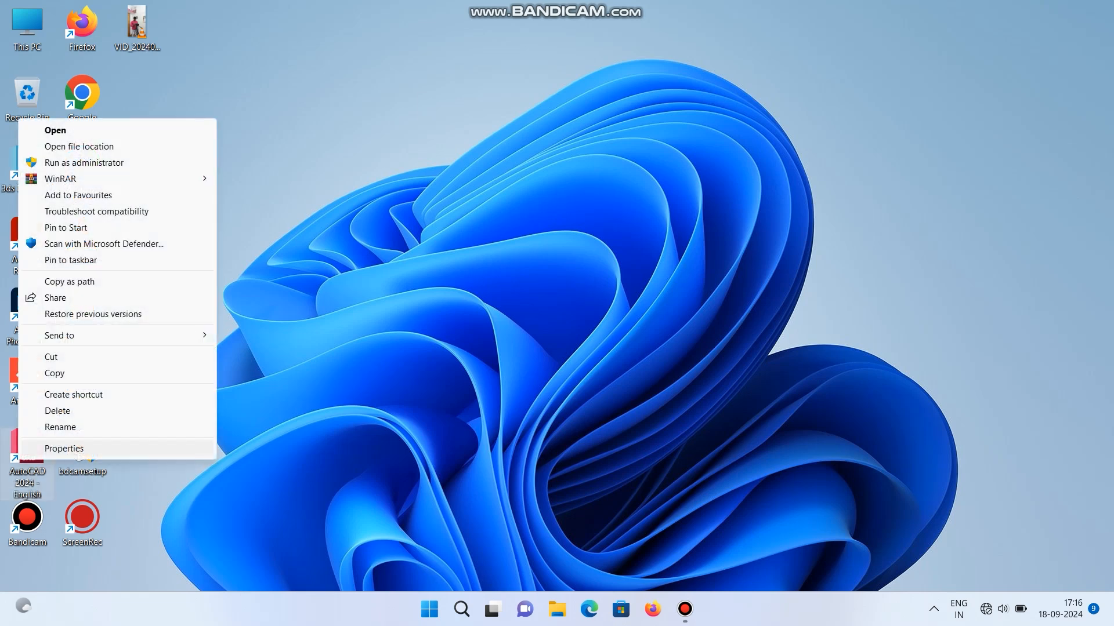
pyautogui.click(83, 162)
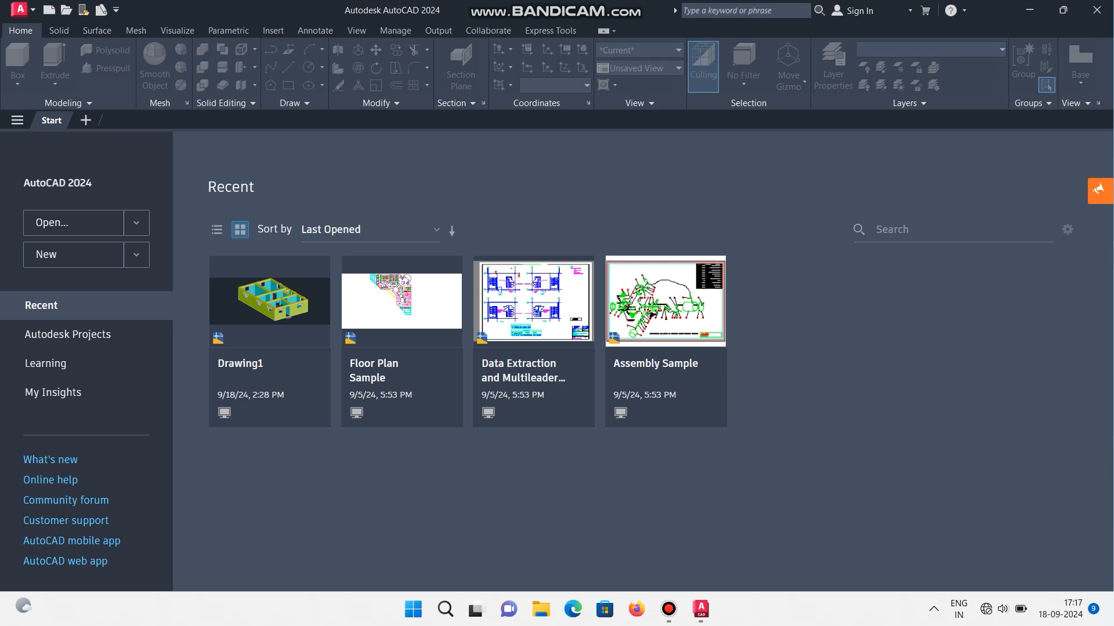
pyautogui.moveTo(288, 314)
pyautogui.click(73, 254)
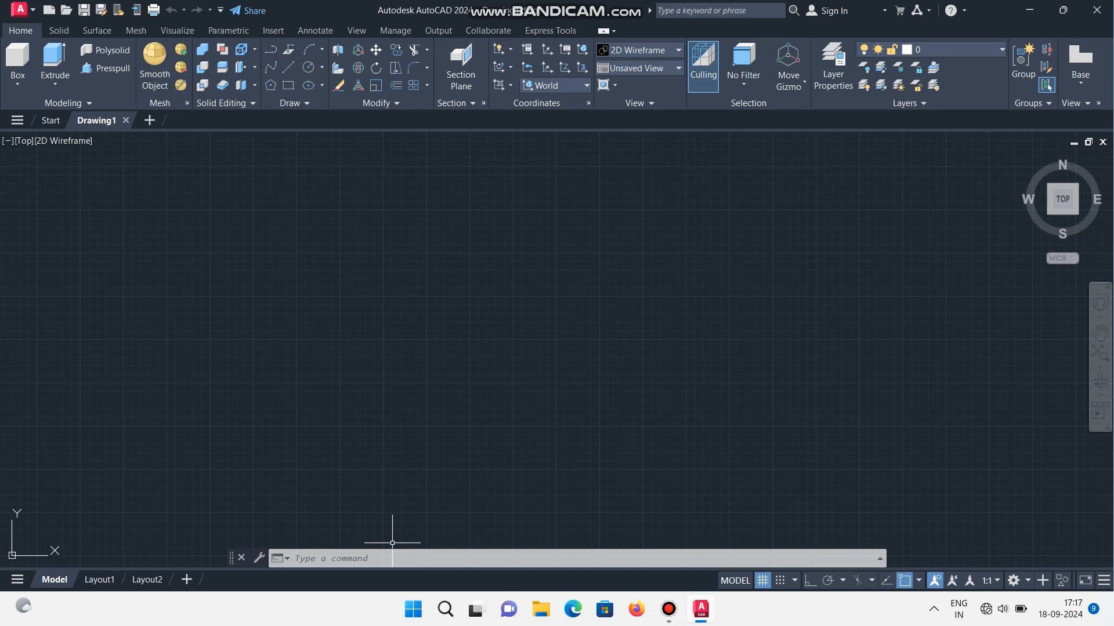
# - Set the model space limits with the lower left corner at 0 and the upper right corner at 5000,5000
pyautogui.click(357, 558)
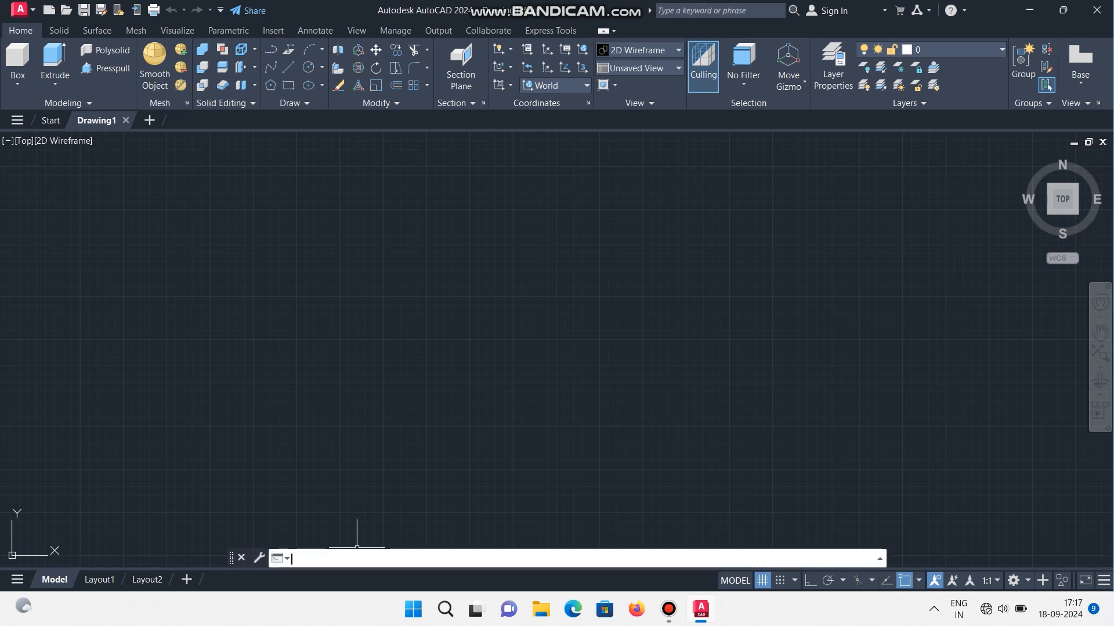
pyautogui.write('limuts')
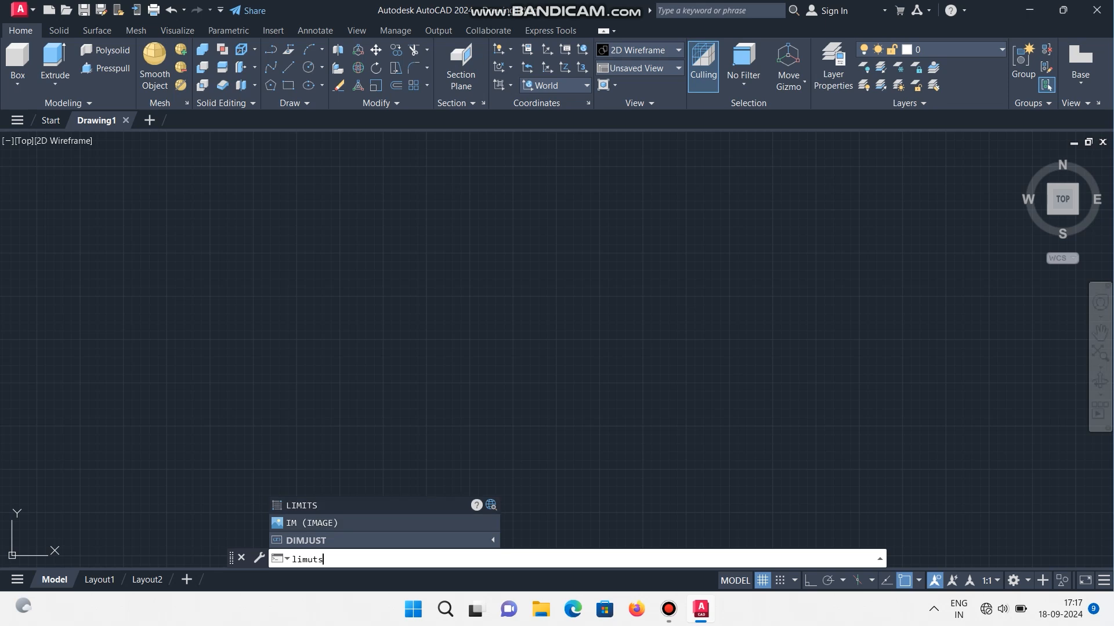
pyautogui.click(324, 505)
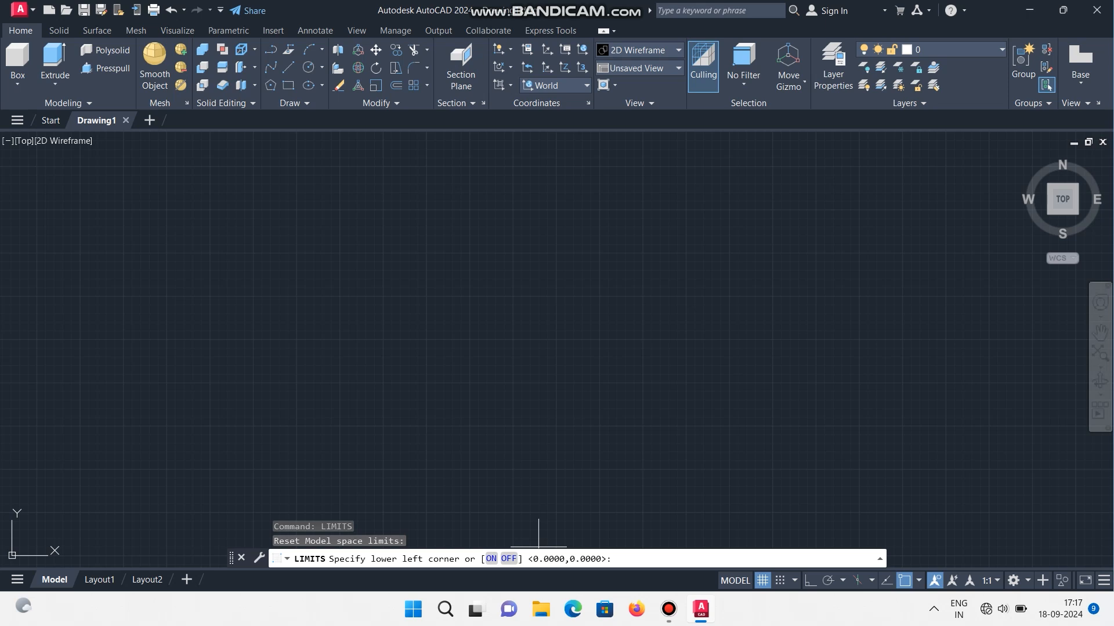
pyautogui.write('0')
pyautogui.press('Return')
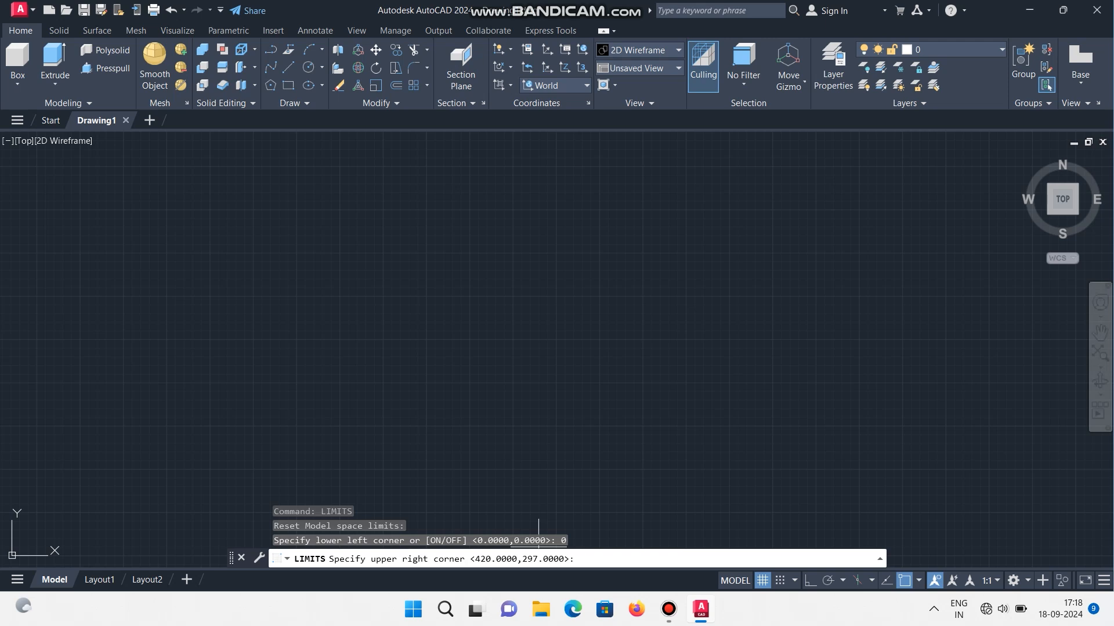
pyautogui.write('5000,5000')
pyautogui.press('Return')
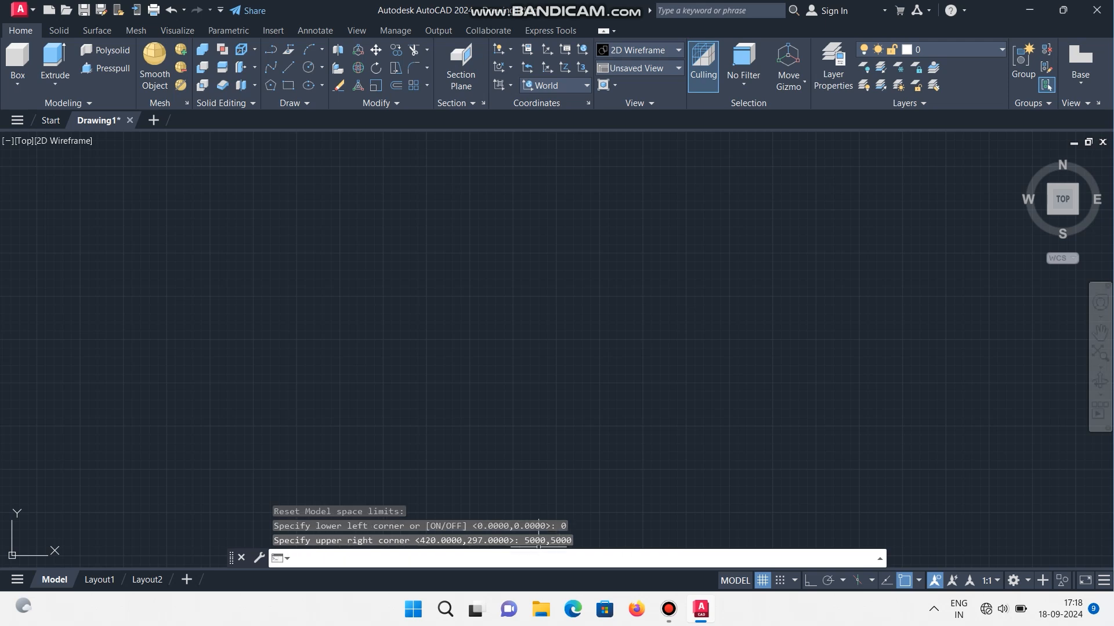
# - Zoom the view to the full drawing limits with the All option
pyautogui.write('ZOOM')
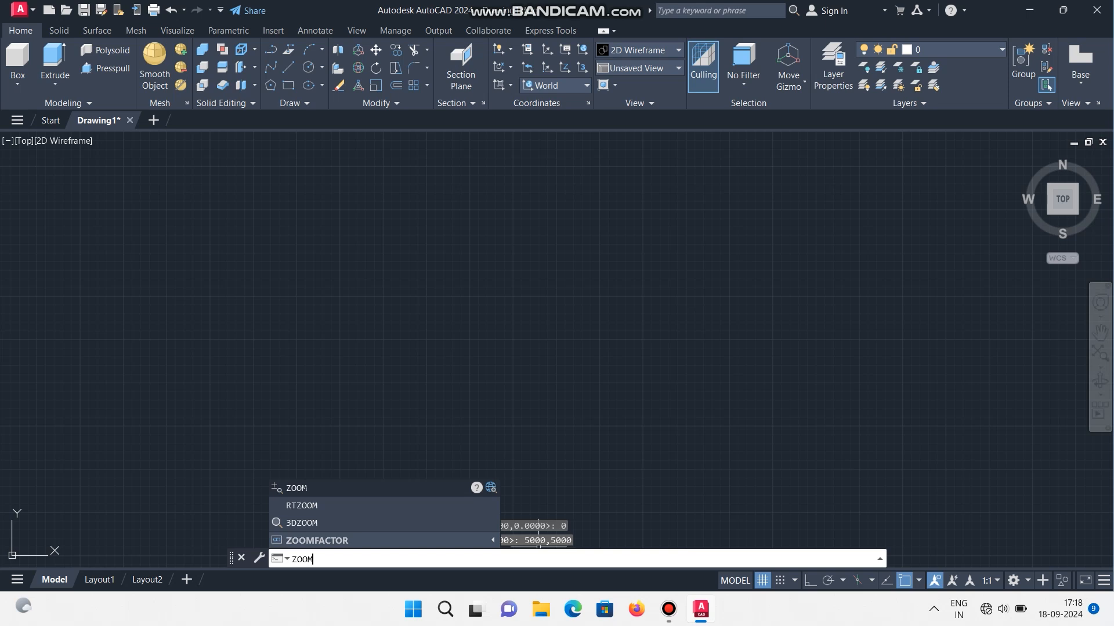
pyautogui.press('Return')
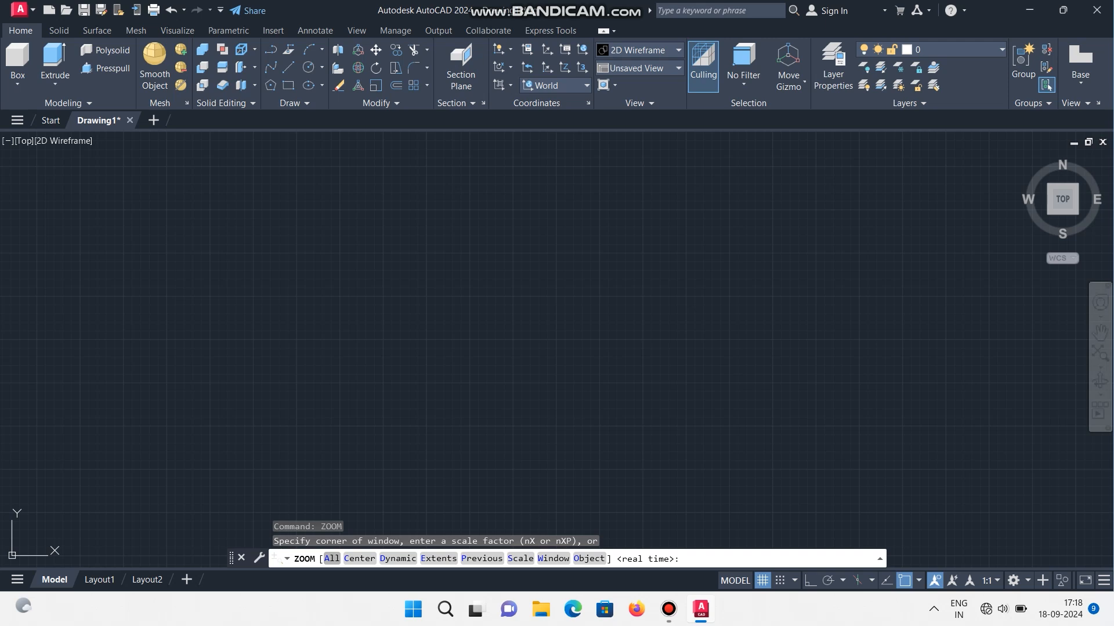
pyautogui.click(331, 559)
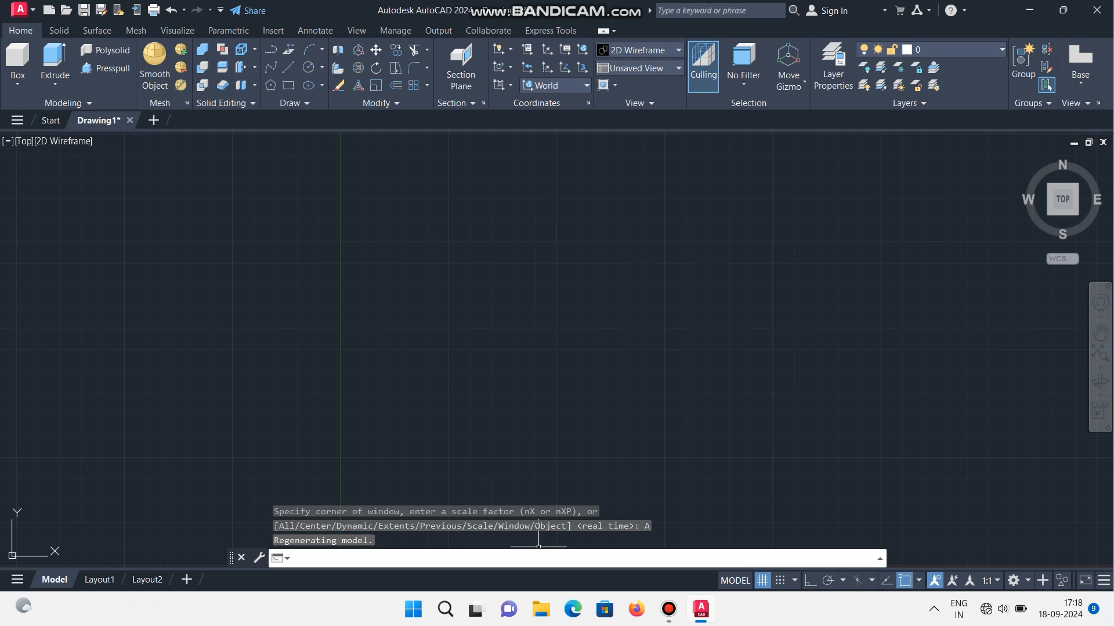
# - Configure the drawing units to Architectural length, Inches as insertion scale and angle precision 0
pyautogui.write('UNITs')
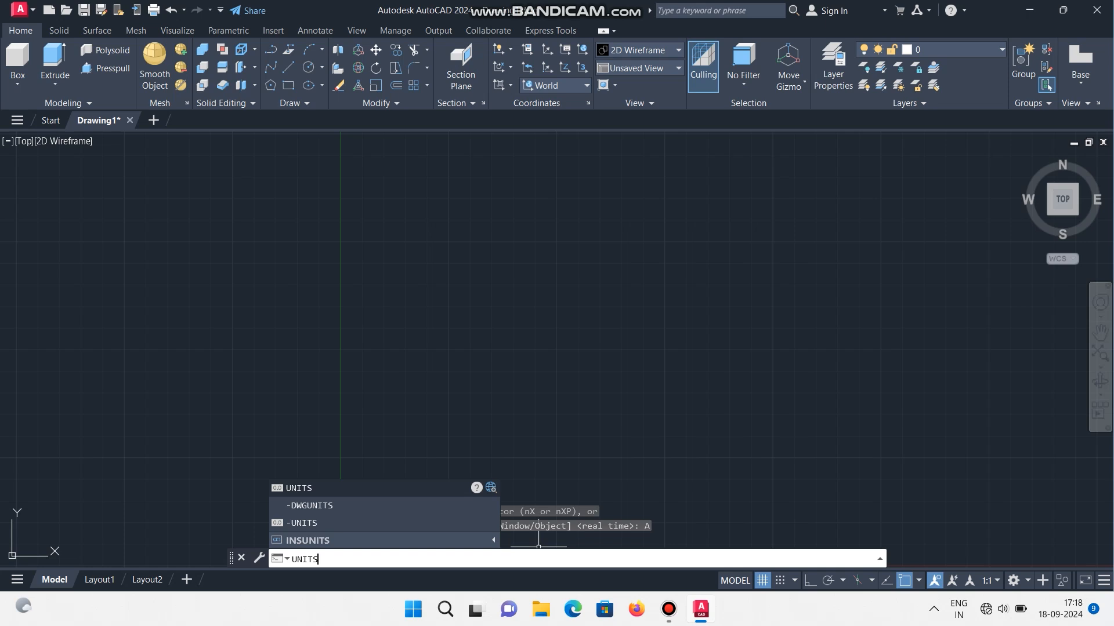
pyautogui.press('Return')
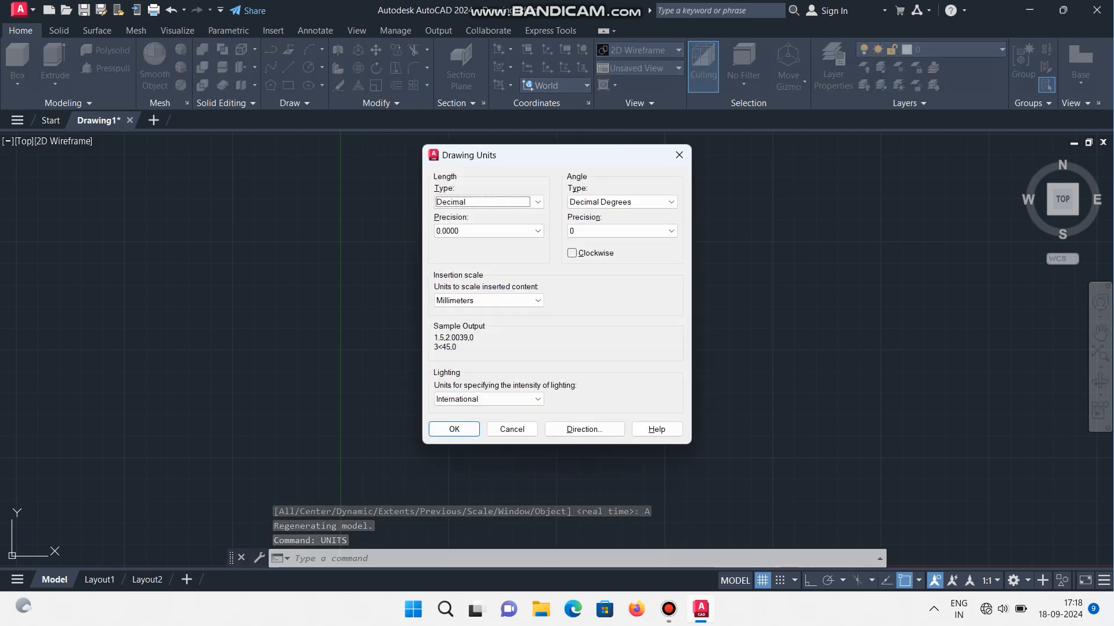
pyautogui.click(488, 202)
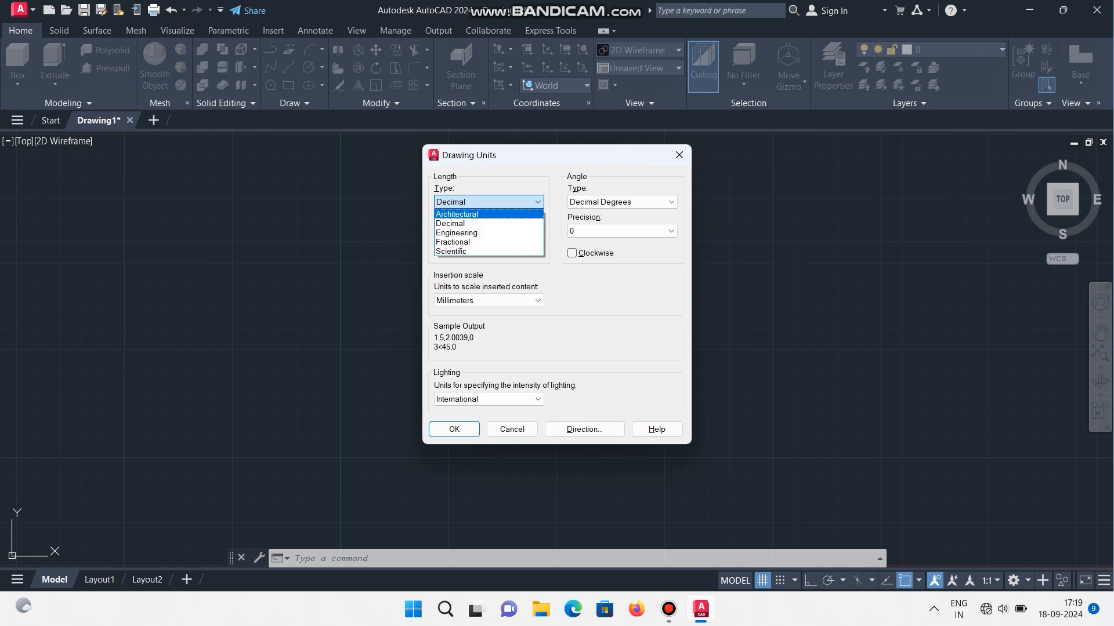
pyautogui.click(457, 214)
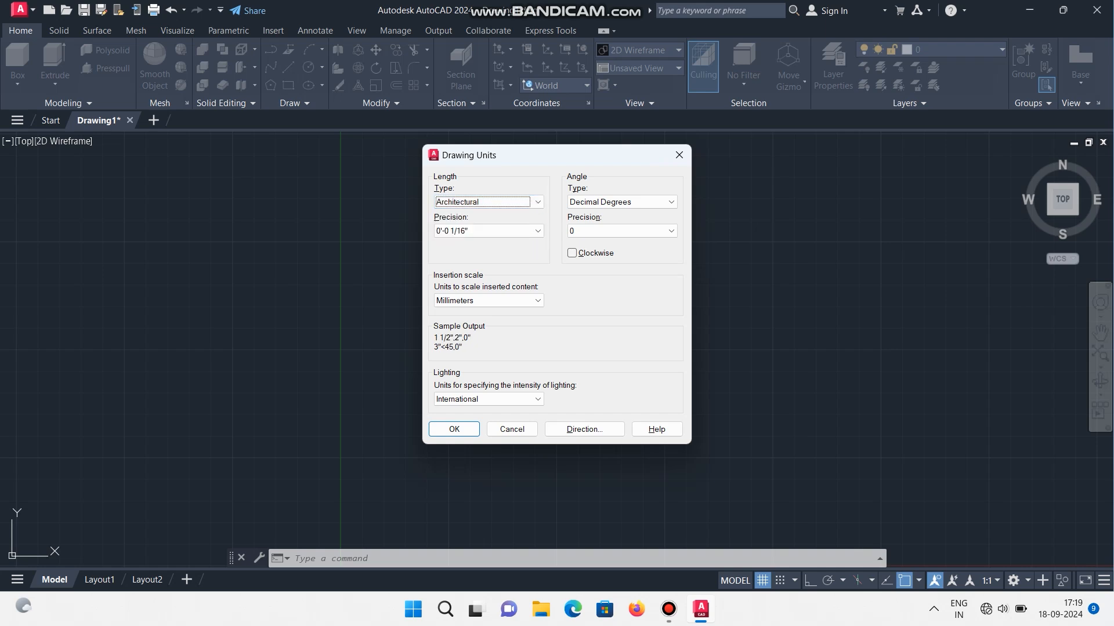
pyautogui.click(487, 301)
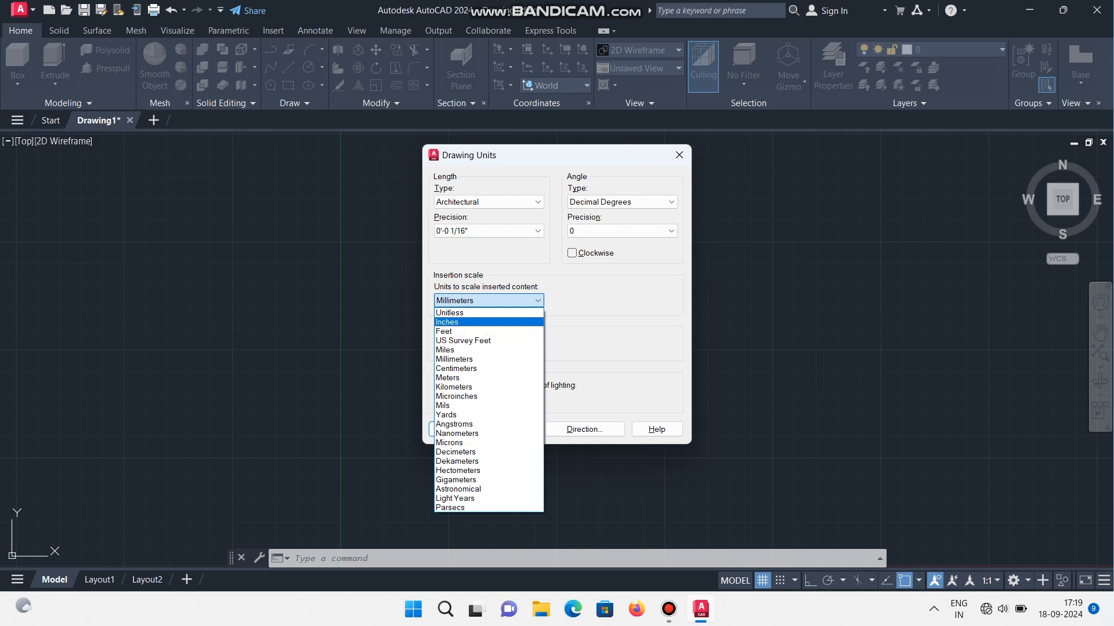
pyautogui.click(487, 322)
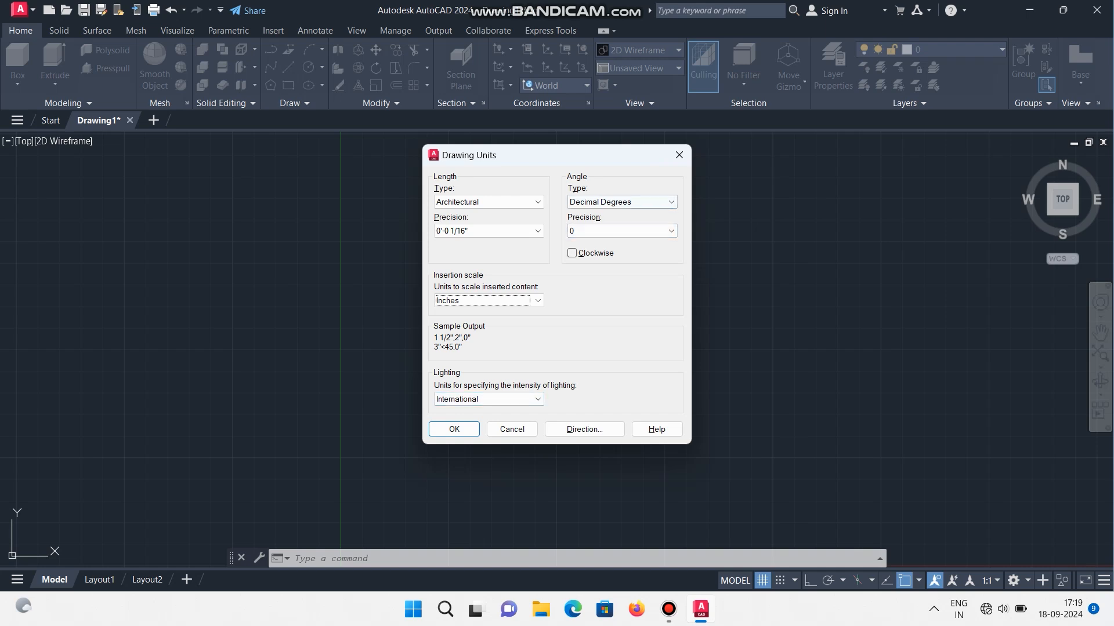
pyautogui.click(620, 201)
pyautogui.click(621, 231)
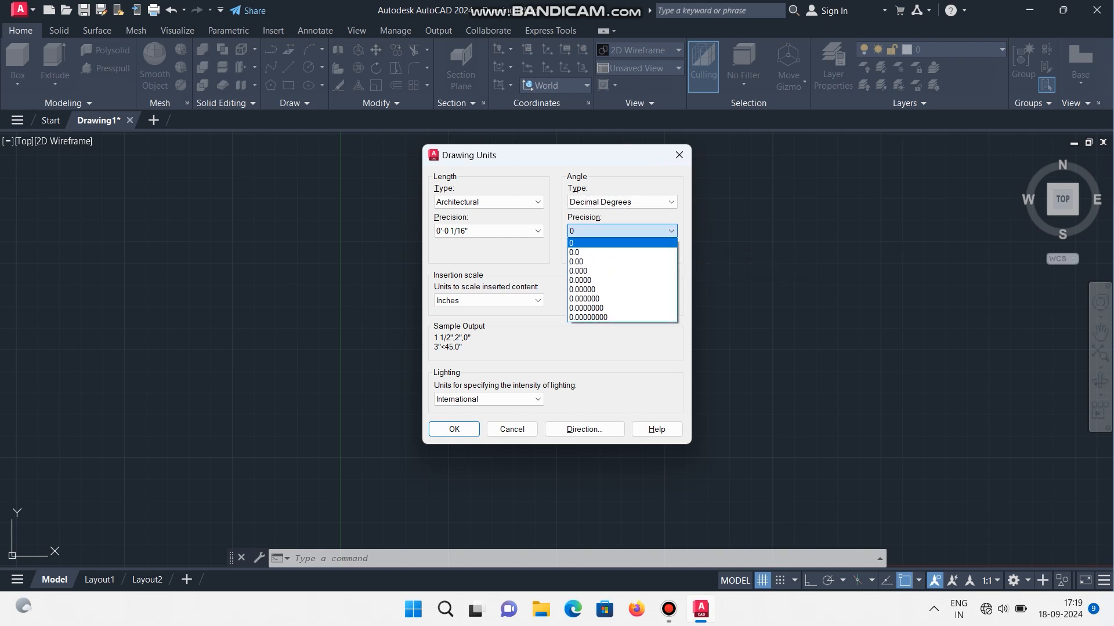
pyautogui.click(621, 242)
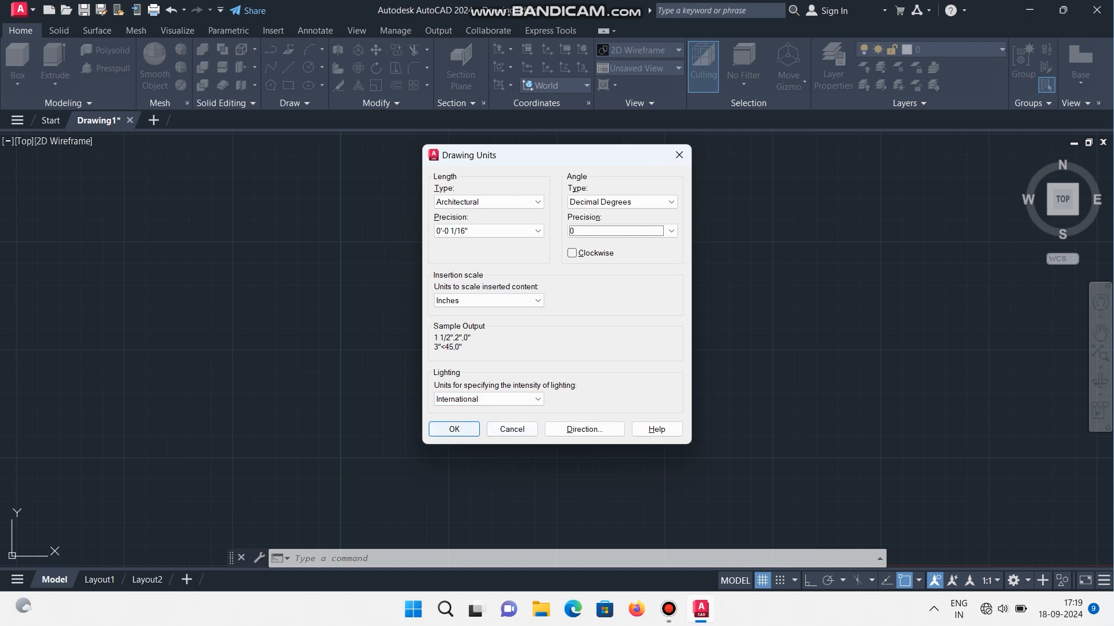
pyautogui.click(453, 429)
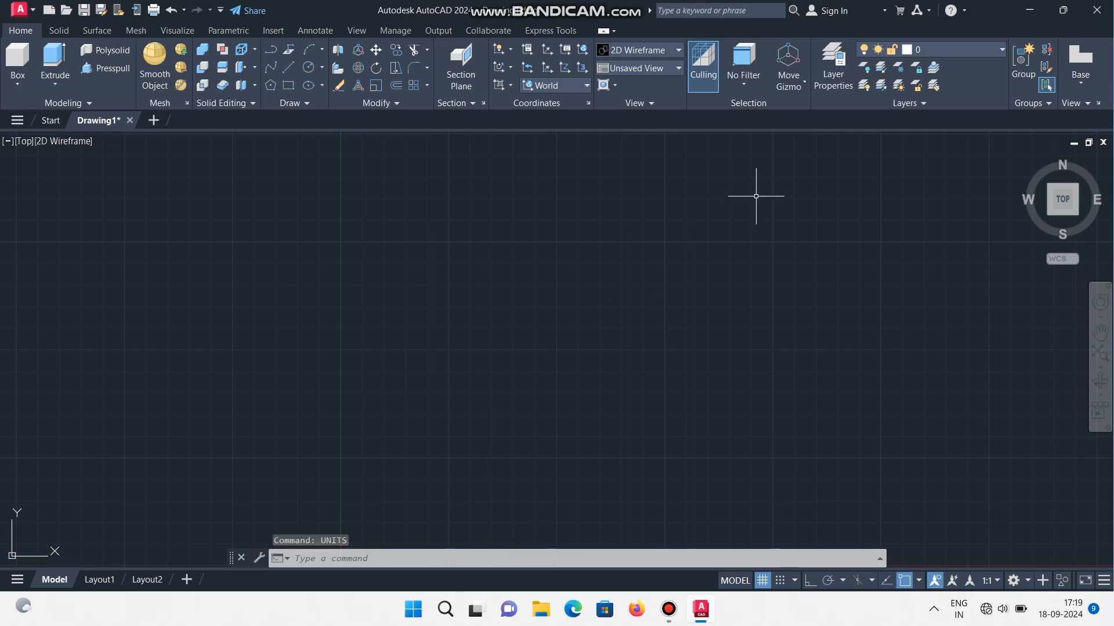
# - Turn off the drawing grid display
pyautogui.scroll(-4, 547, 347)
pyautogui.moveTo(690, 313); pyautogui.dragTo(567, 371, button='middle')
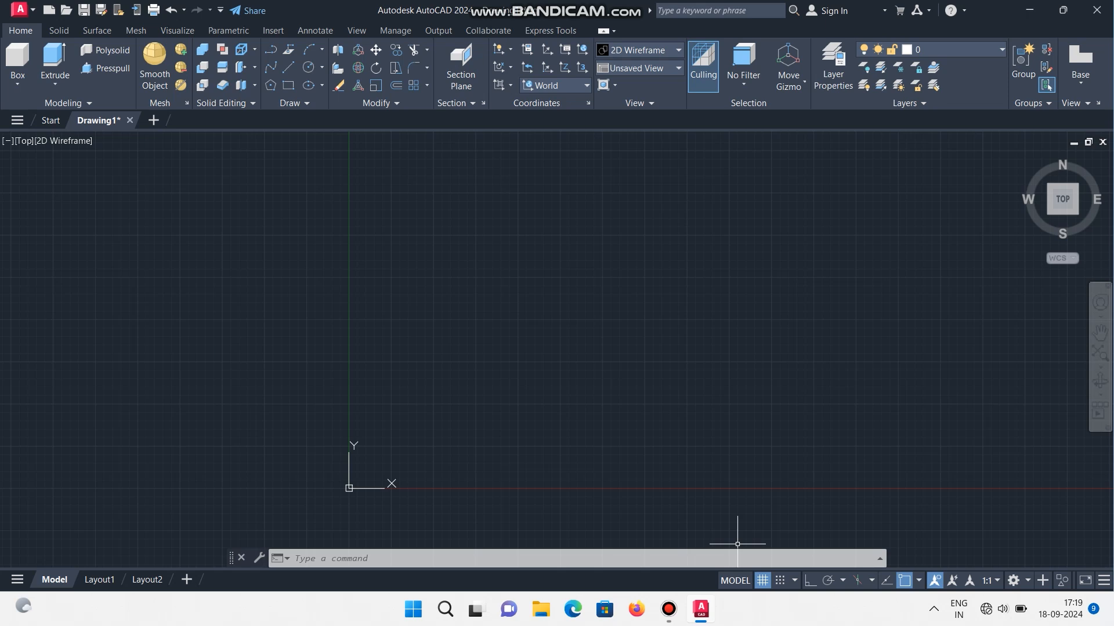
pyautogui.press('F7')
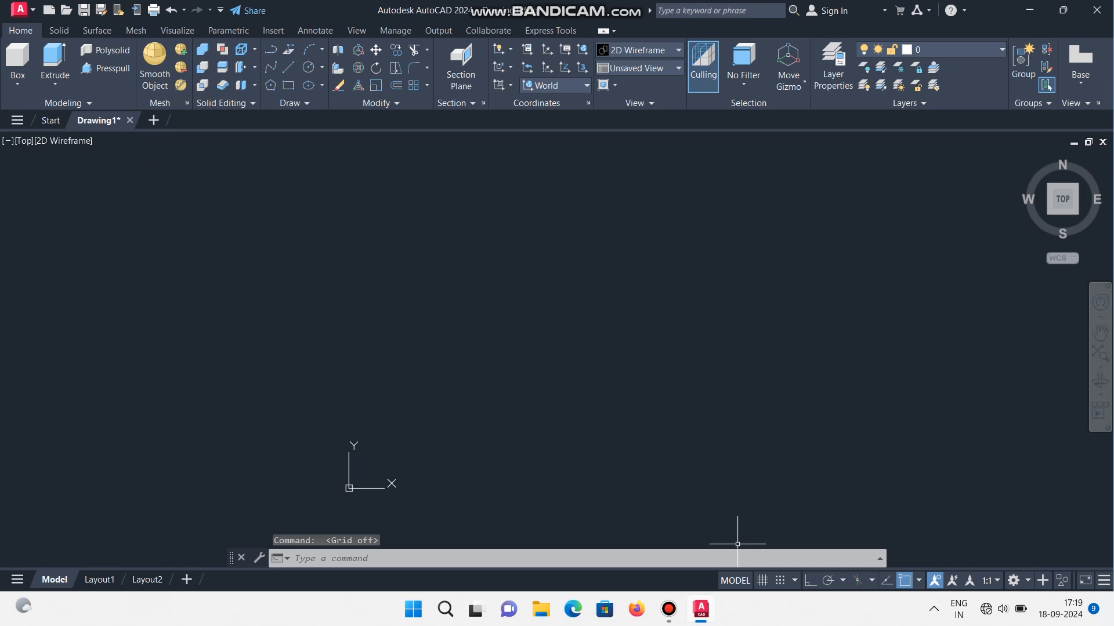
pyautogui.press('F7')
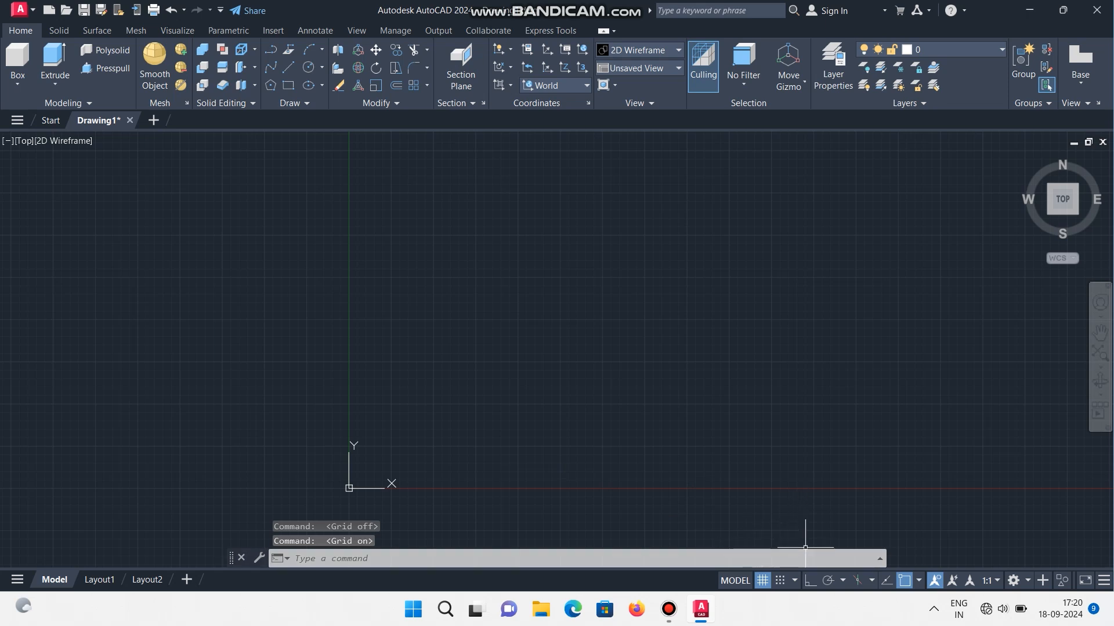
pyautogui.click(761, 580)
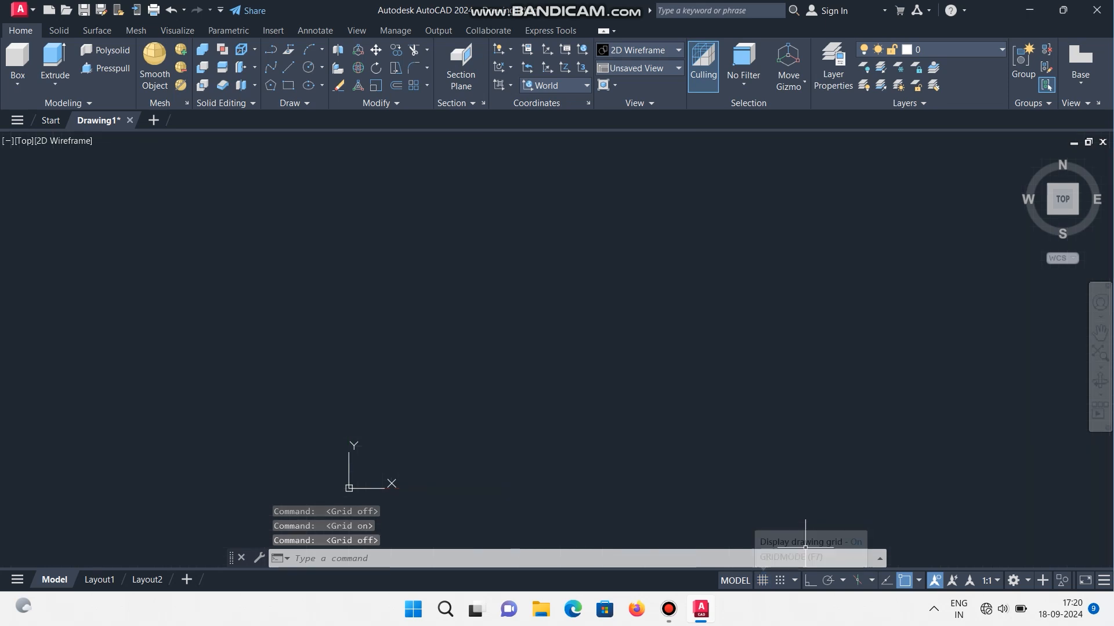
pyautogui.scroll(-1, 800, 487)
pyautogui.moveTo(804, 440); pyautogui.dragTo(640, 495, button='middle')
pyautogui.scroll(1, 729, 455)
pyautogui.moveTo(731, 455); pyautogui.dragTo(663, 400, button='middle')
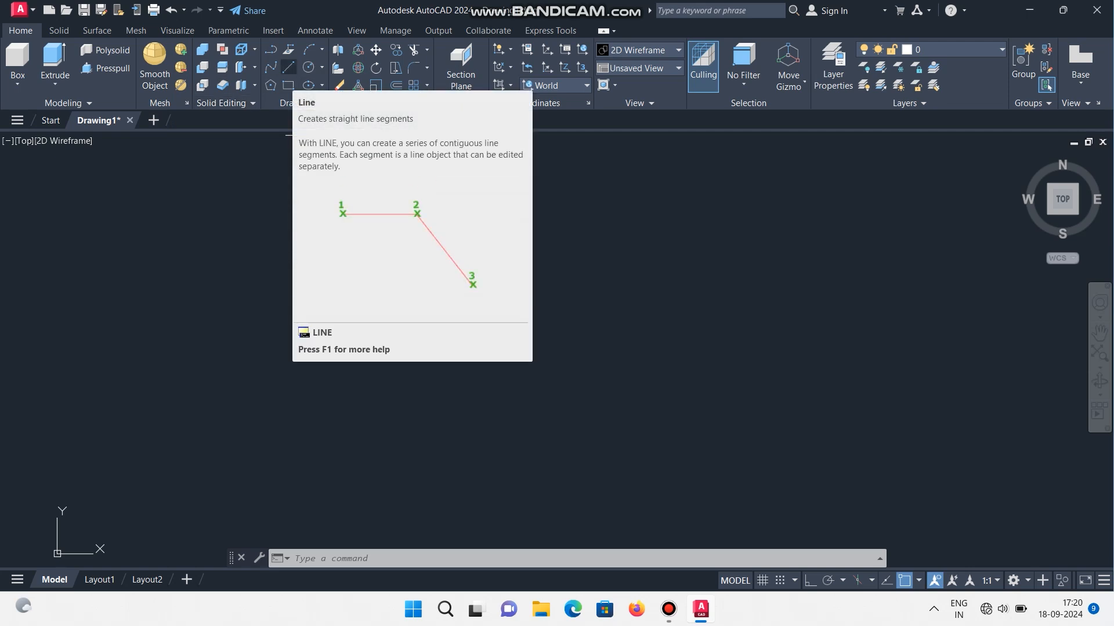
pyautogui.write('L')
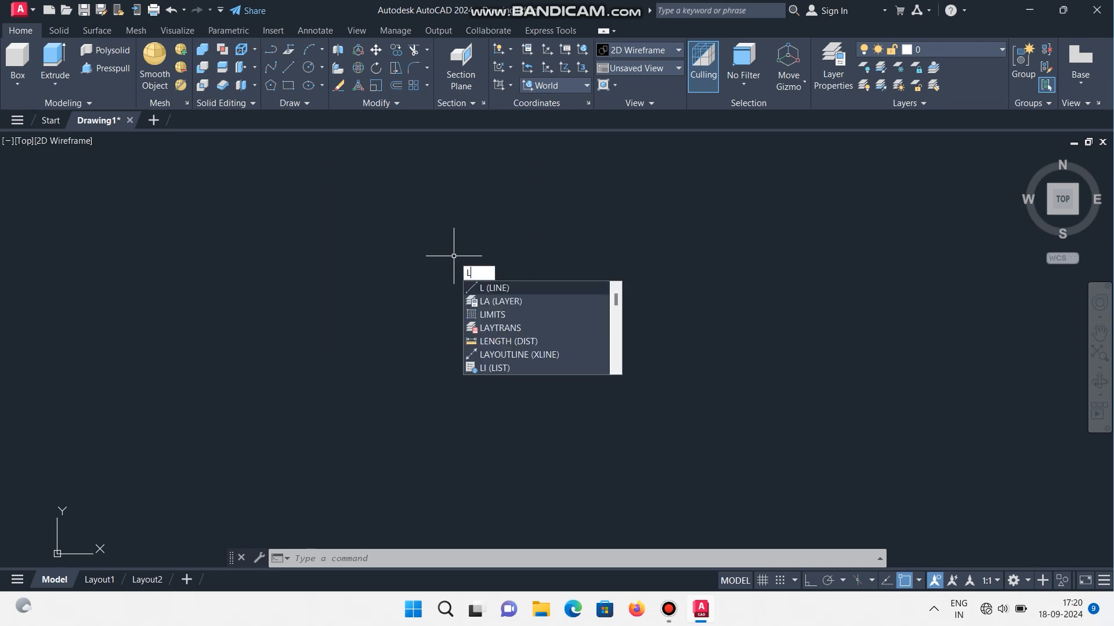
pyautogui.press('Return')
pyautogui.press('Escape')
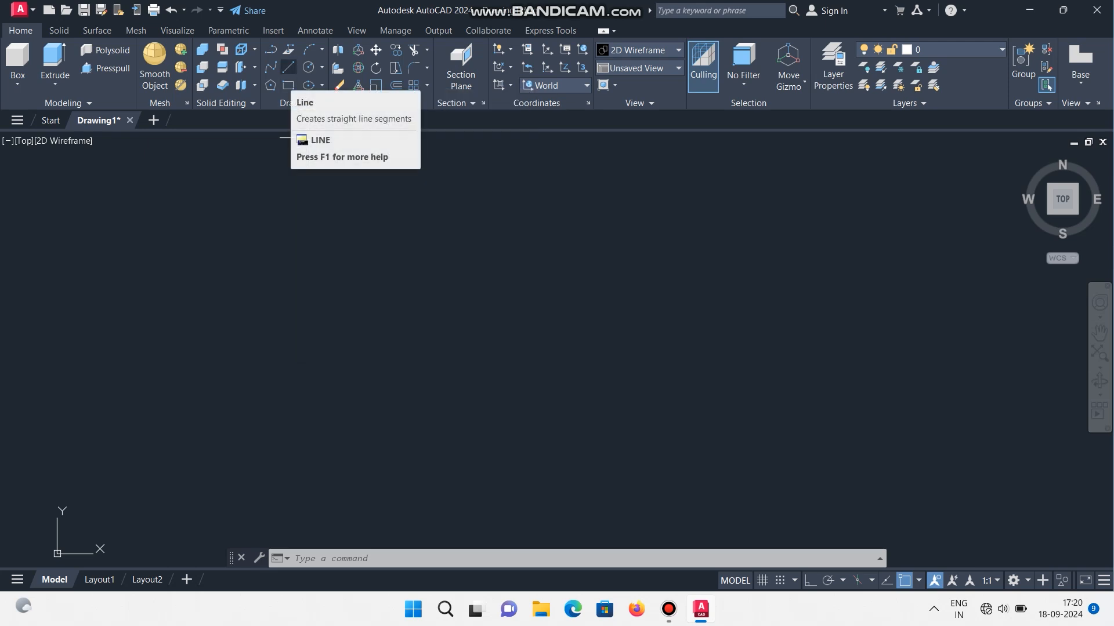
# - Place the first point of a line in the empty drawing area and turn on Ortho mode
pyautogui.click(288, 67)
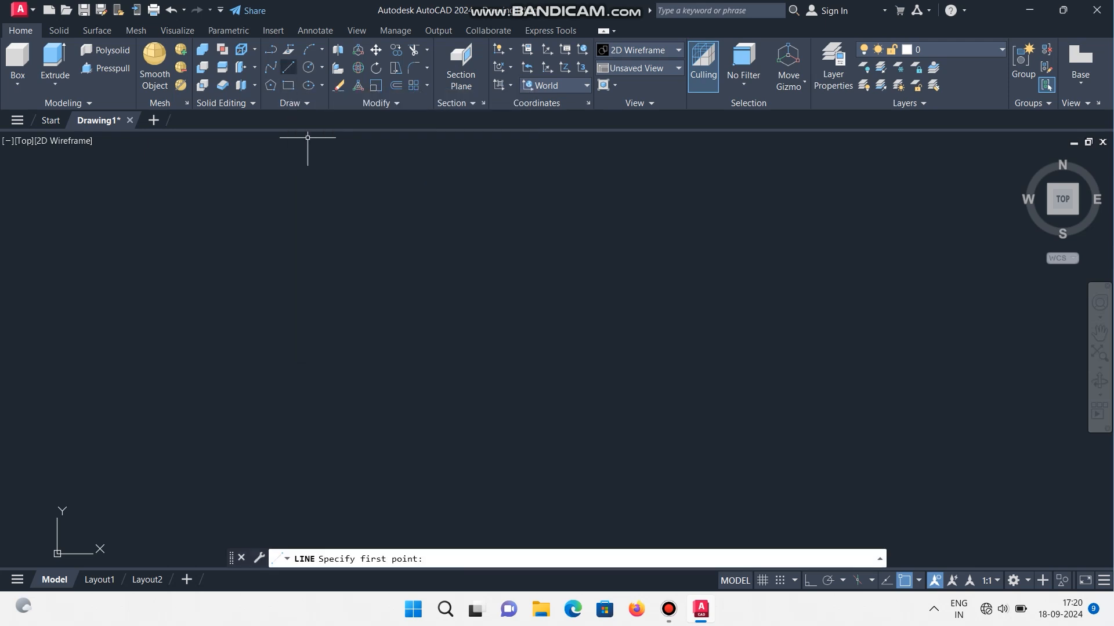
pyautogui.click(415, 421)
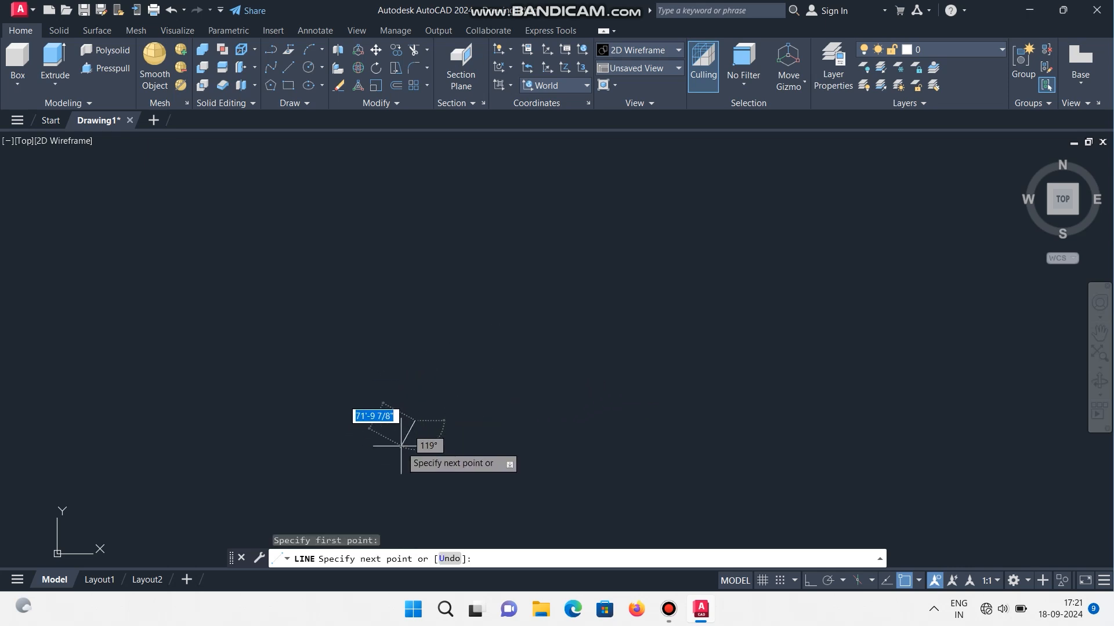
pyautogui.scroll(4, 421, 422)
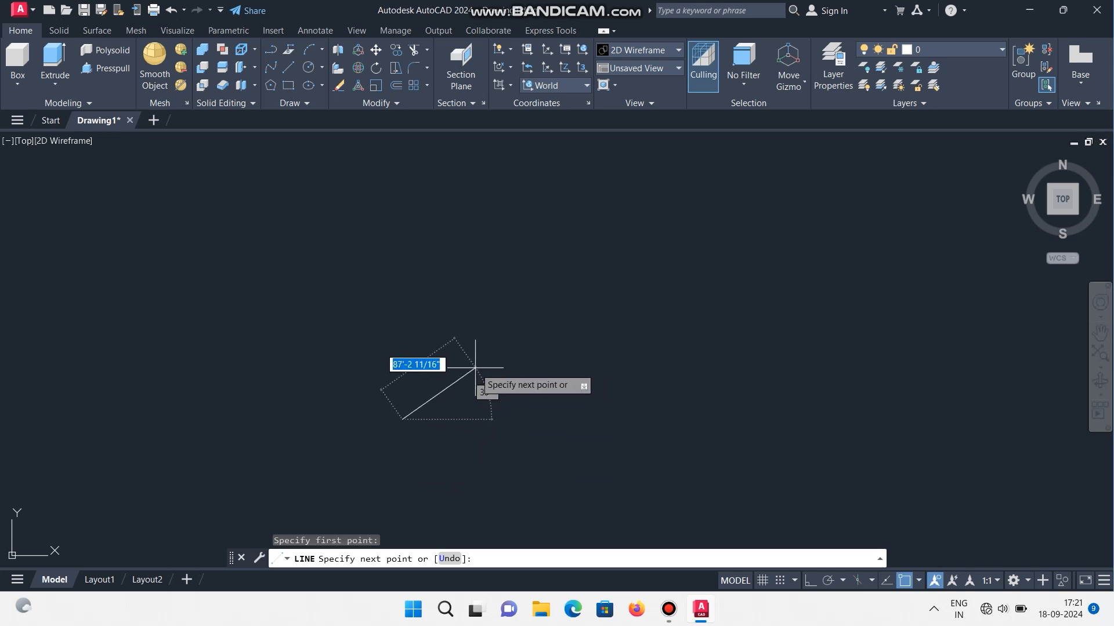
pyautogui.scroll(6, 435, 420)
pyautogui.scroll(-4, 443, 398)
pyautogui.moveTo(443, 397); pyautogui.dragTo(583, 410, button='middle')
pyautogui.scroll(2, 476, 393)
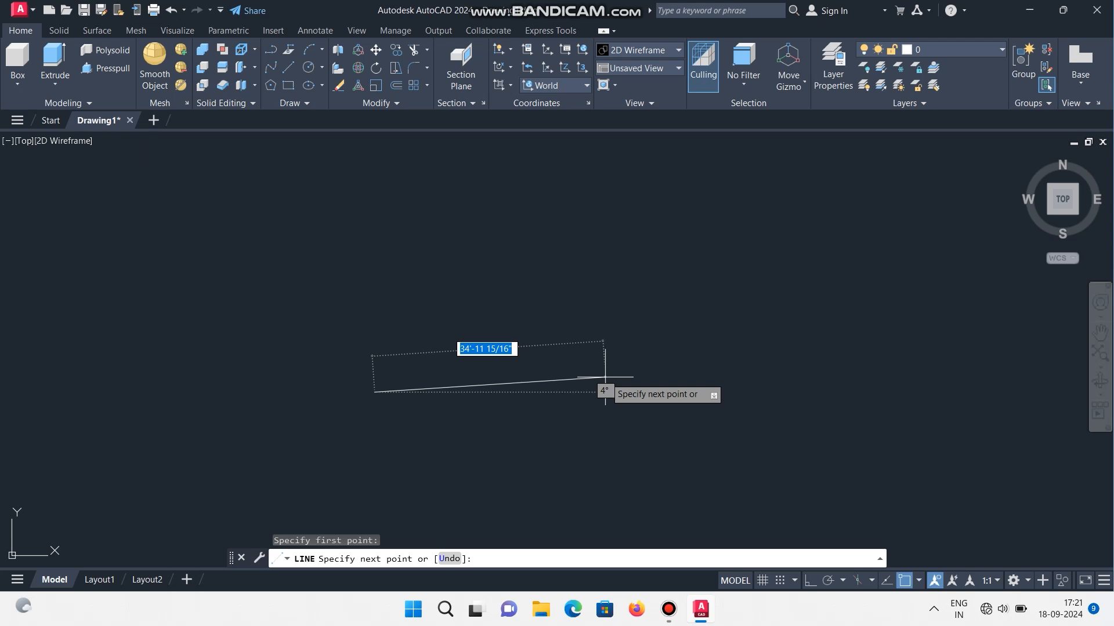
pyautogui.press('F8')
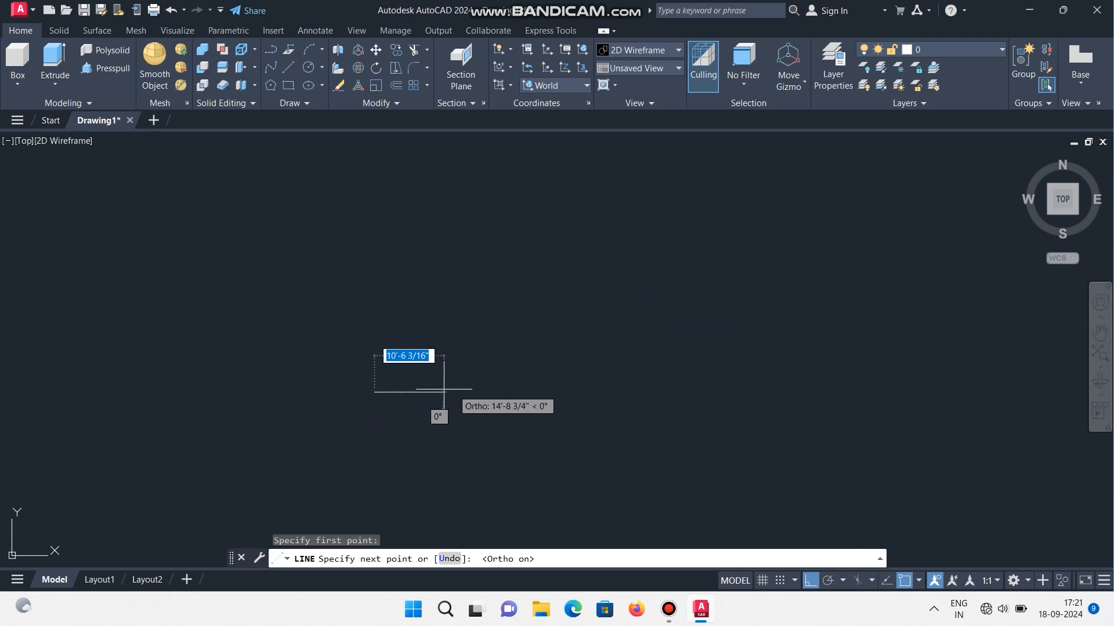
# - Draw the first line segment 10' long, straight up from the placed start point
pyautogui.scroll(5, 386, 354)
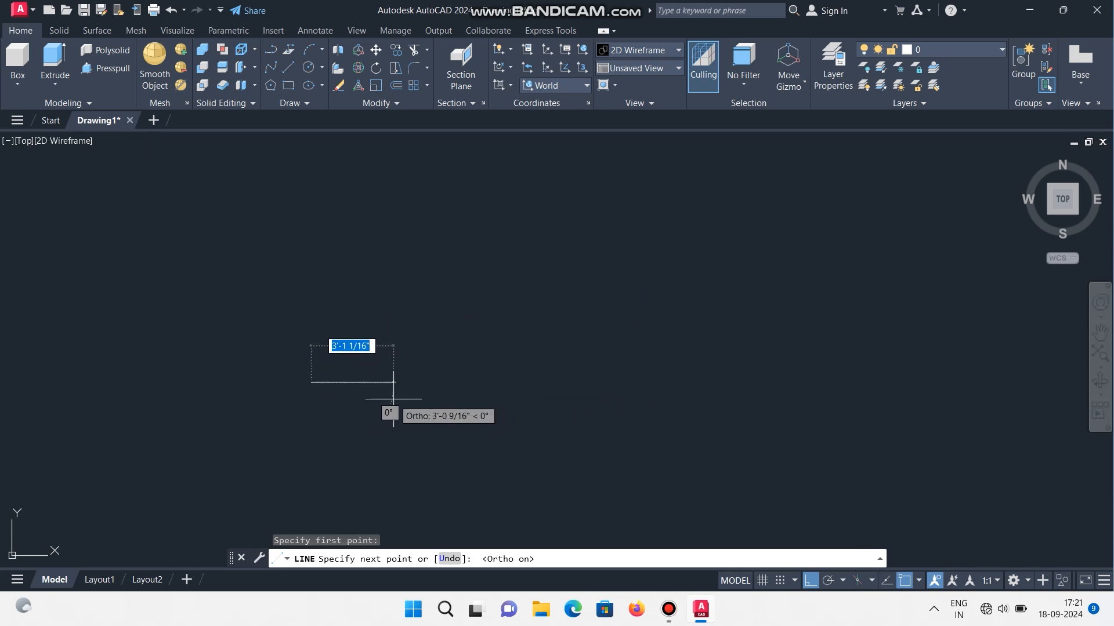
pyautogui.moveTo(382, 387); pyautogui.dragTo(522, 417, button='middle')
pyautogui.scroll(1, 497, 412)
pyautogui.scroll(2, 428, 395)
pyautogui.scroll(-1, 424, 358)
pyautogui.scroll(-1, 414, 313)
pyautogui.moveTo(411, 282); pyautogui.dragTo(411, 322, button='middle')
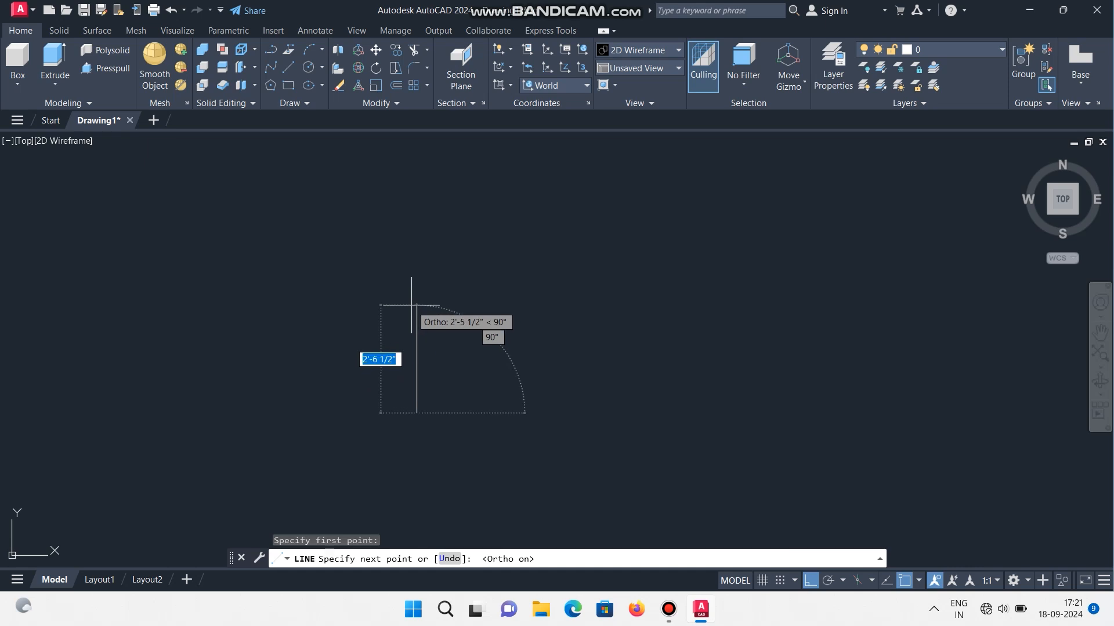
pyautogui.write('10')
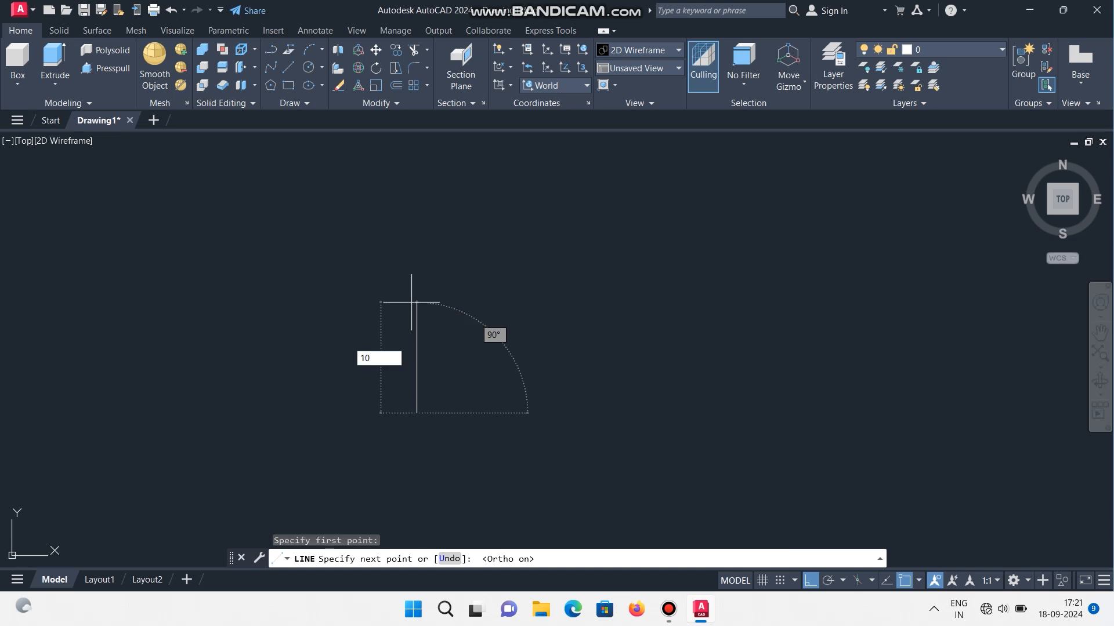
pyautogui.press('Return')
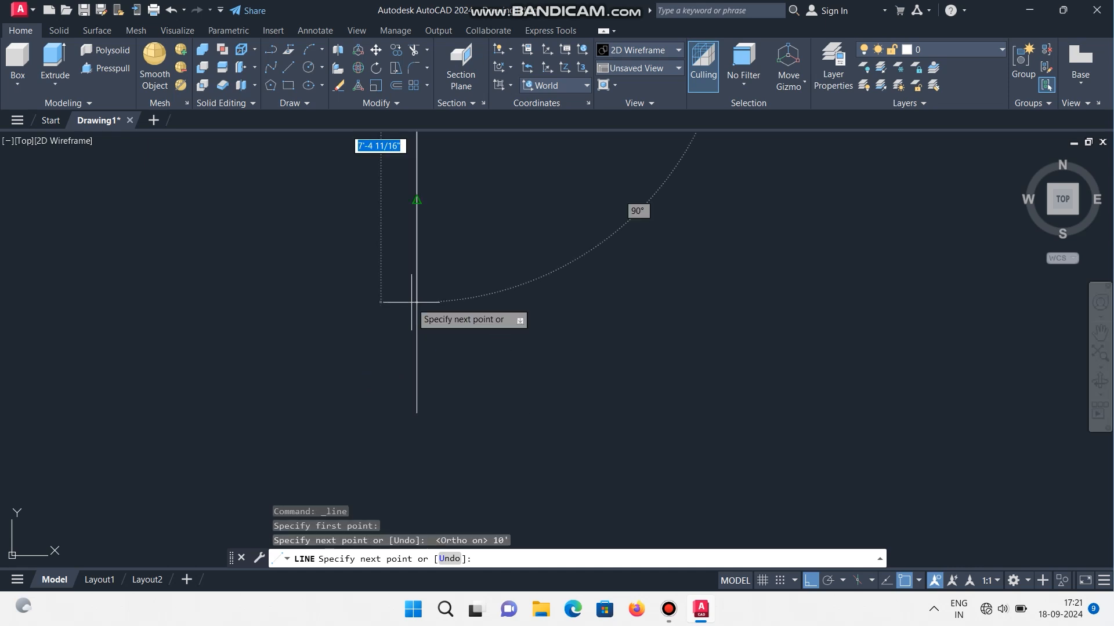
# - Continue the line with a 10' horizontal segment to the right from the vertical segment's upper end
pyautogui.scroll(-3, 427, 293)
pyautogui.moveTo(444, 266); pyautogui.dragTo(443, 311, button='middle')
pyautogui.scroll(1, 418, 272)
pyautogui.write('10')
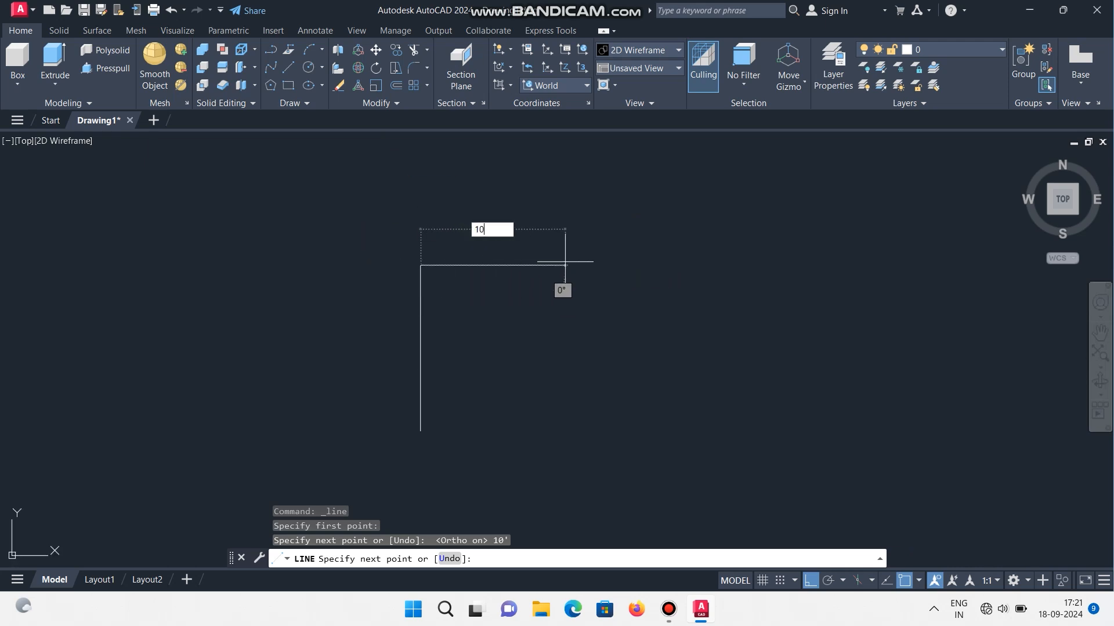
pyautogui.write("'")
pyautogui.press('Return')
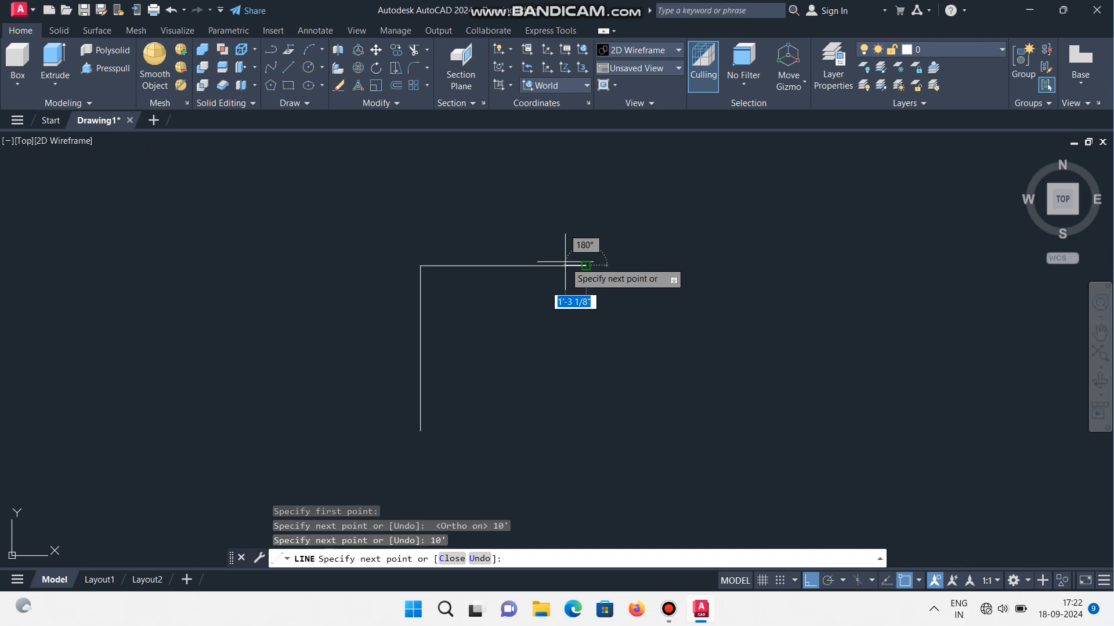
# - Complete the square with a 10' segment downward and a closing segment back to the start point, then end the line
pyautogui.write('1')
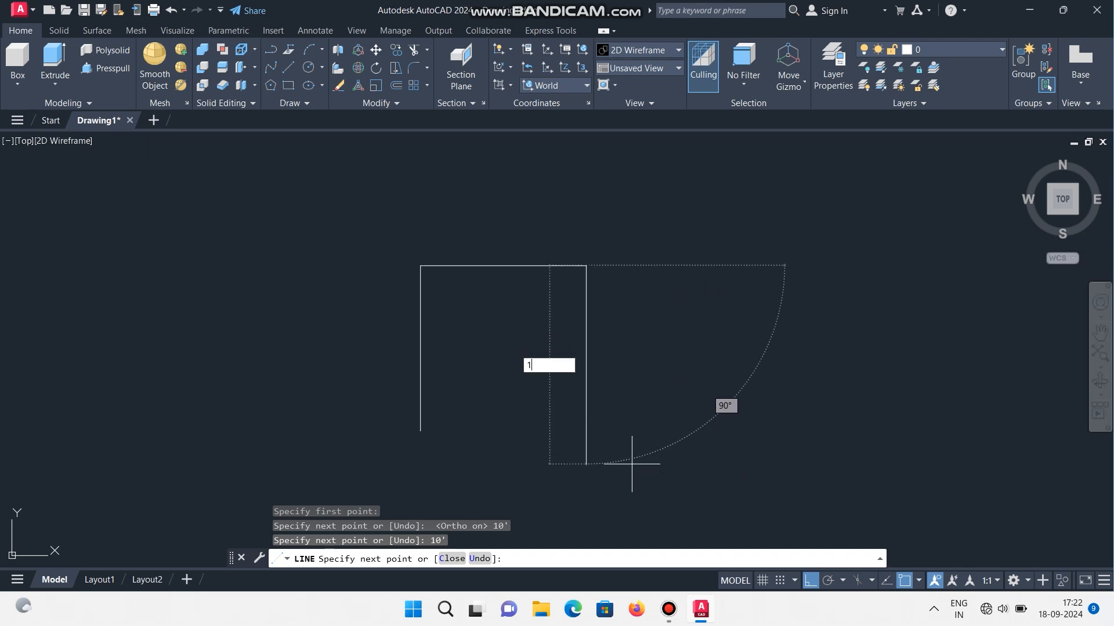
pyautogui.write("0'")
pyautogui.press('Return')
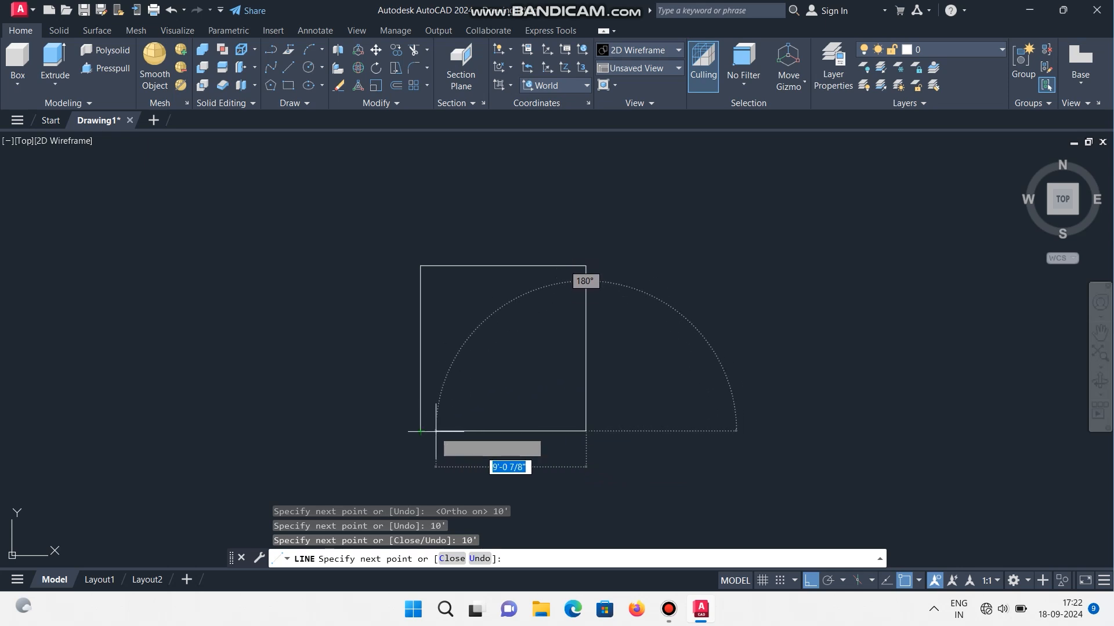
pyautogui.scroll(2, 420, 431)
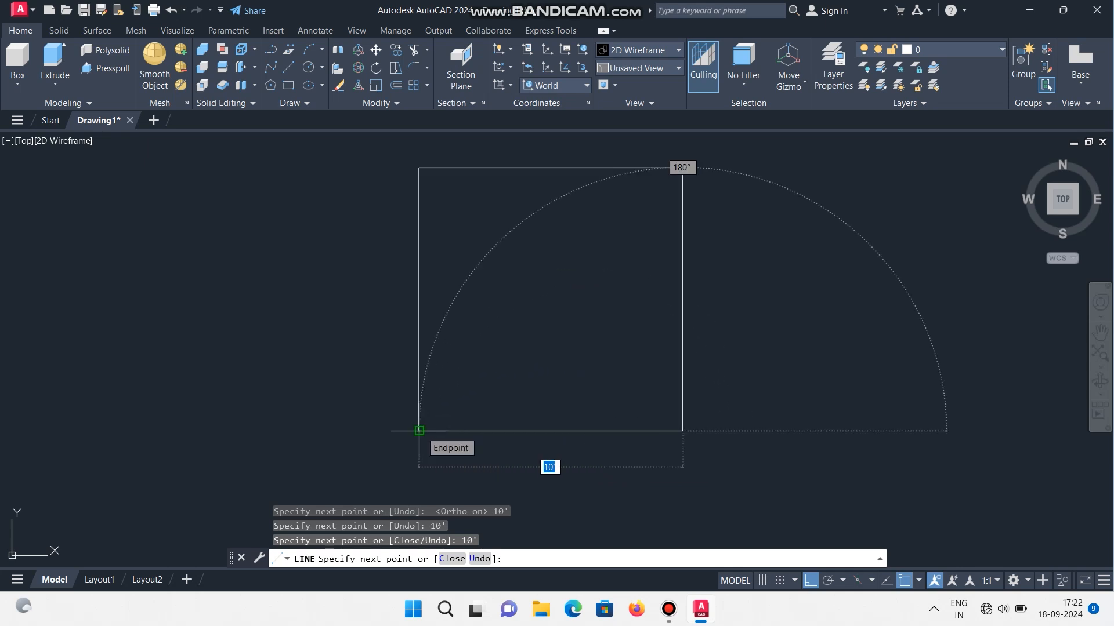
pyautogui.click(418, 431)
pyautogui.press('Escape')
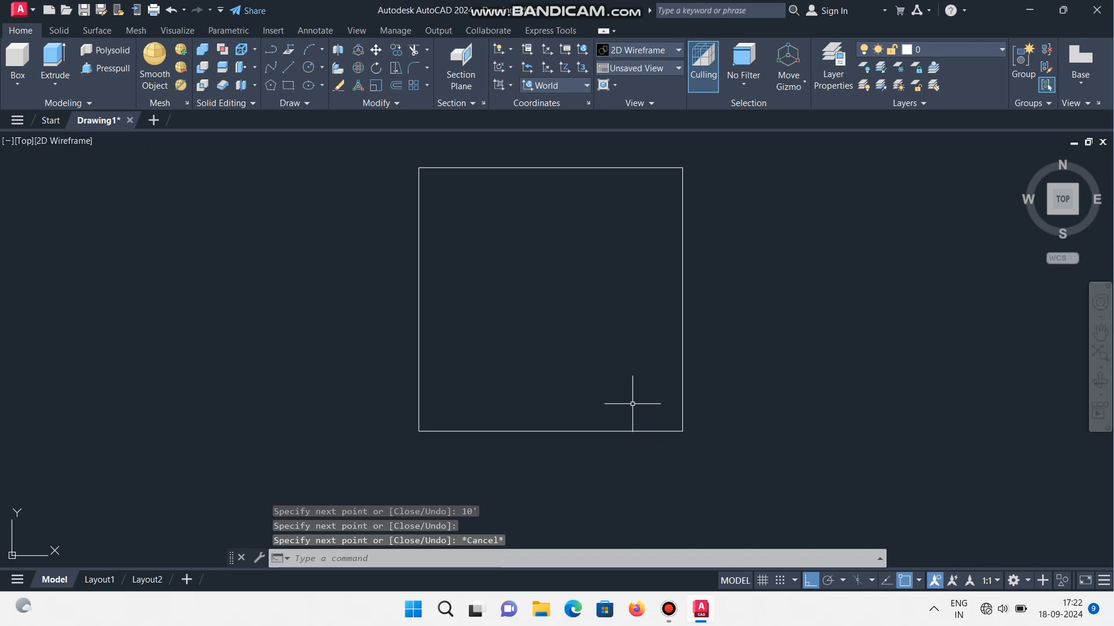
# - From the square's lower-left corner, draw a line 9" to the left and 10' up to form the outer left wall
pyautogui.scroll(-2, 639, 396)
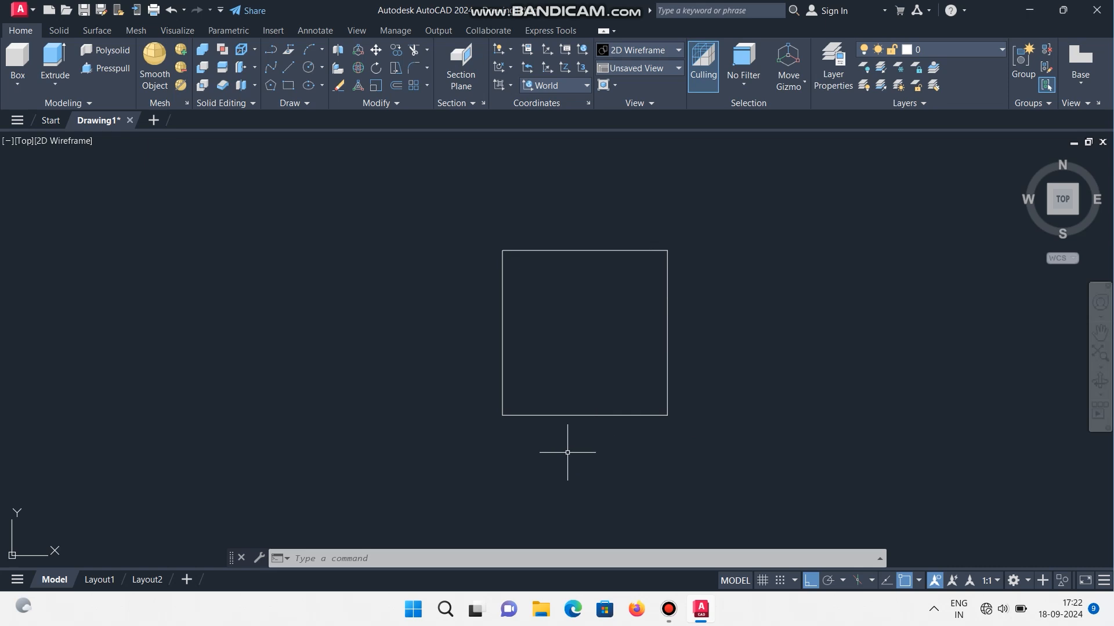
pyautogui.moveTo(560, 397); pyautogui.dragTo(553, 424, button='middle')
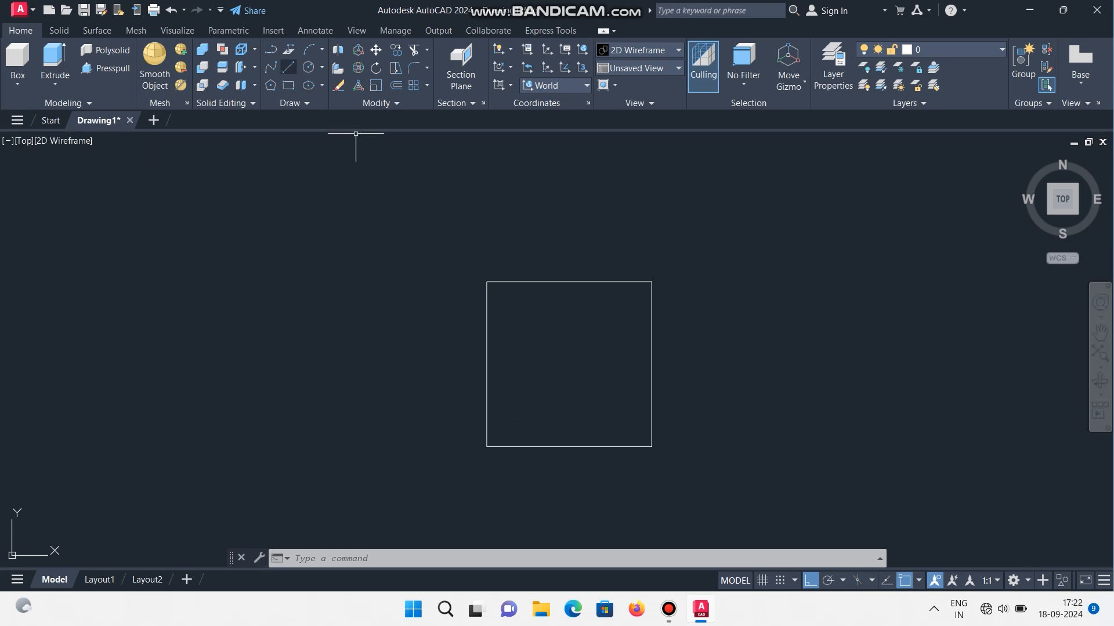
pyautogui.click(289, 67)
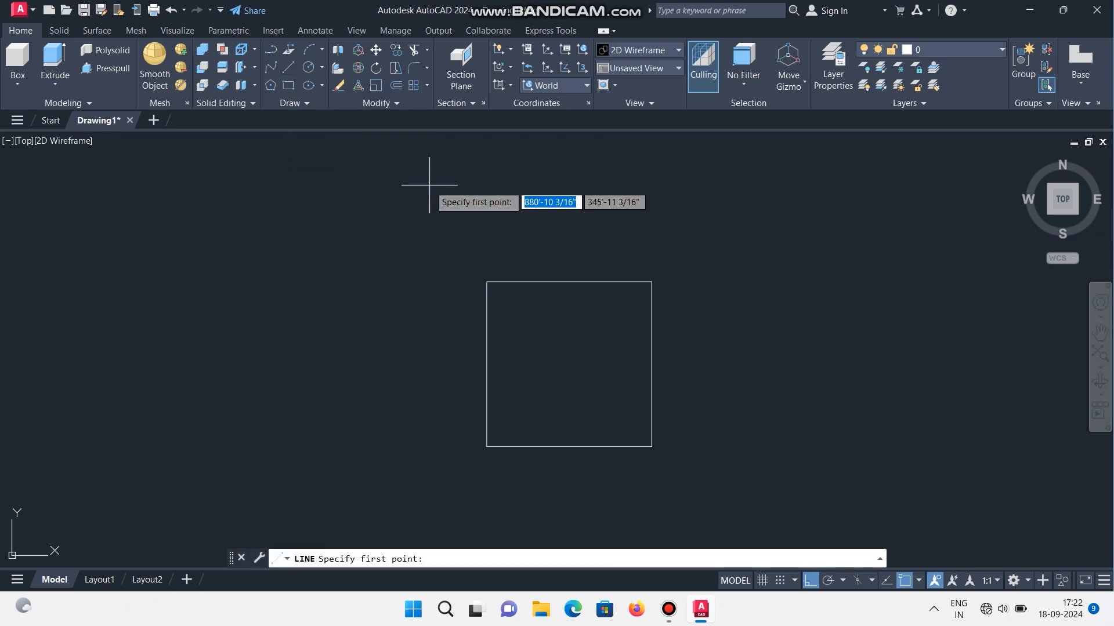
pyautogui.click(487, 446)
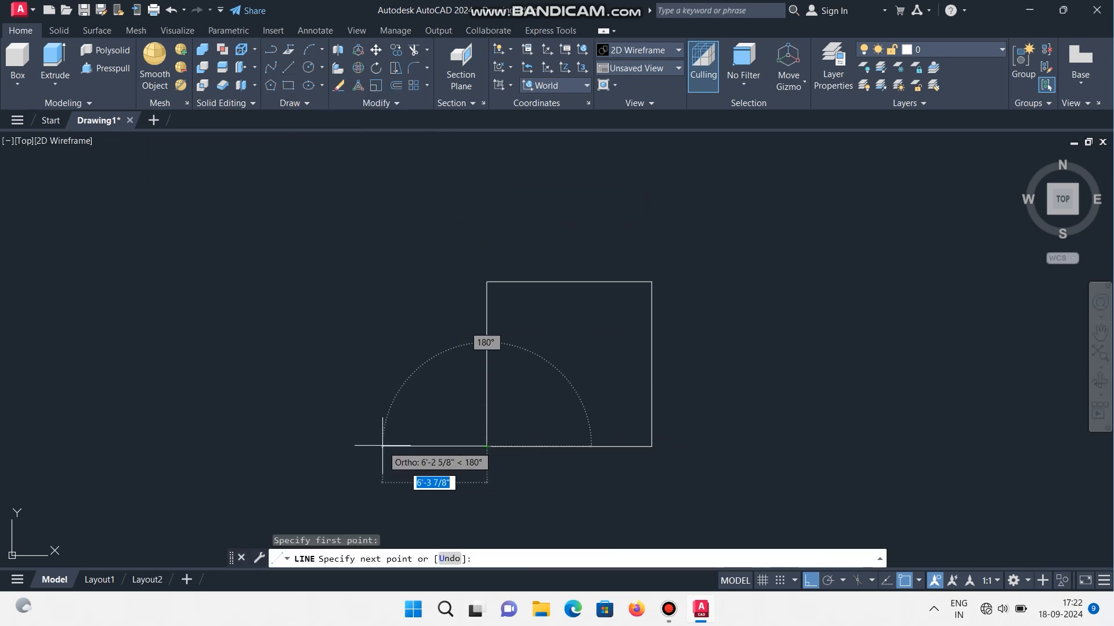
pyautogui.write('9')
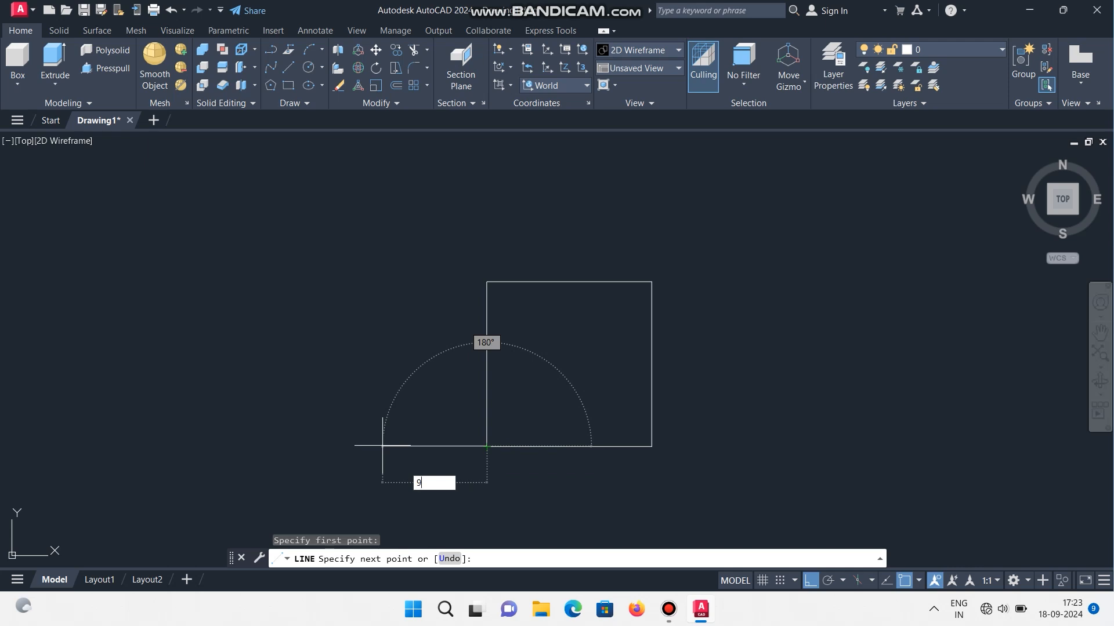
pyautogui.press('Return')
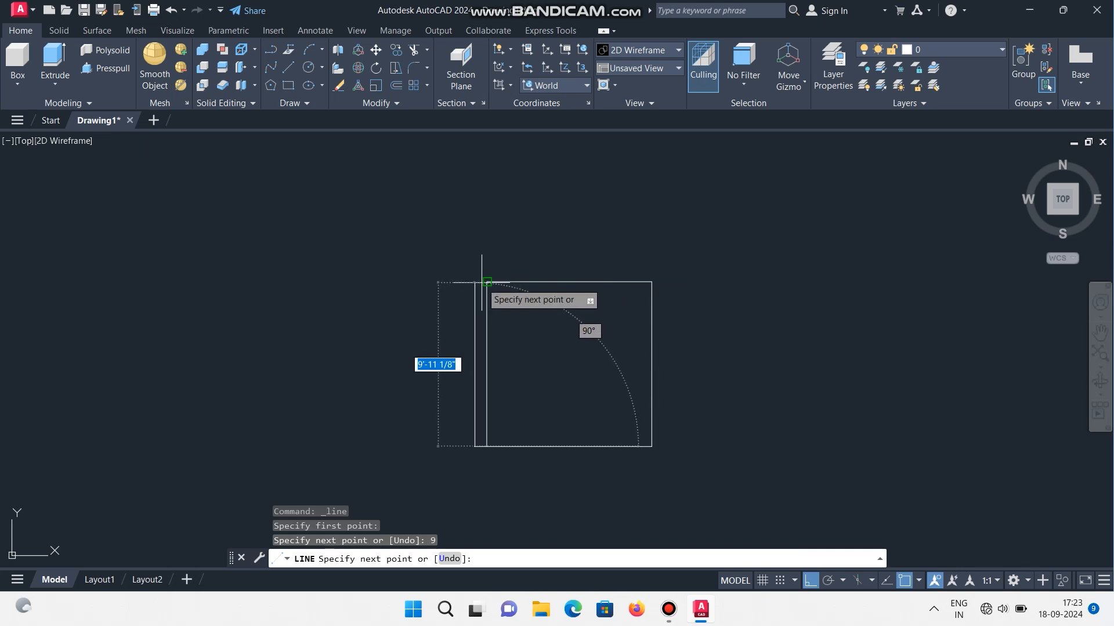
pyautogui.write('10')
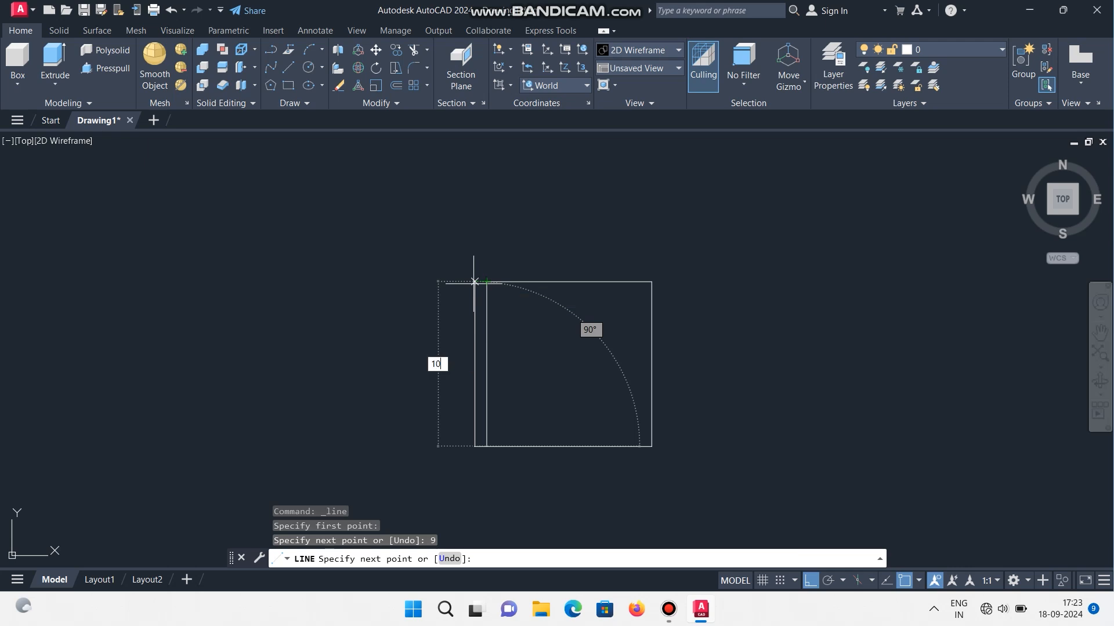
pyautogui.write("'")
pyautogui.press('Return')
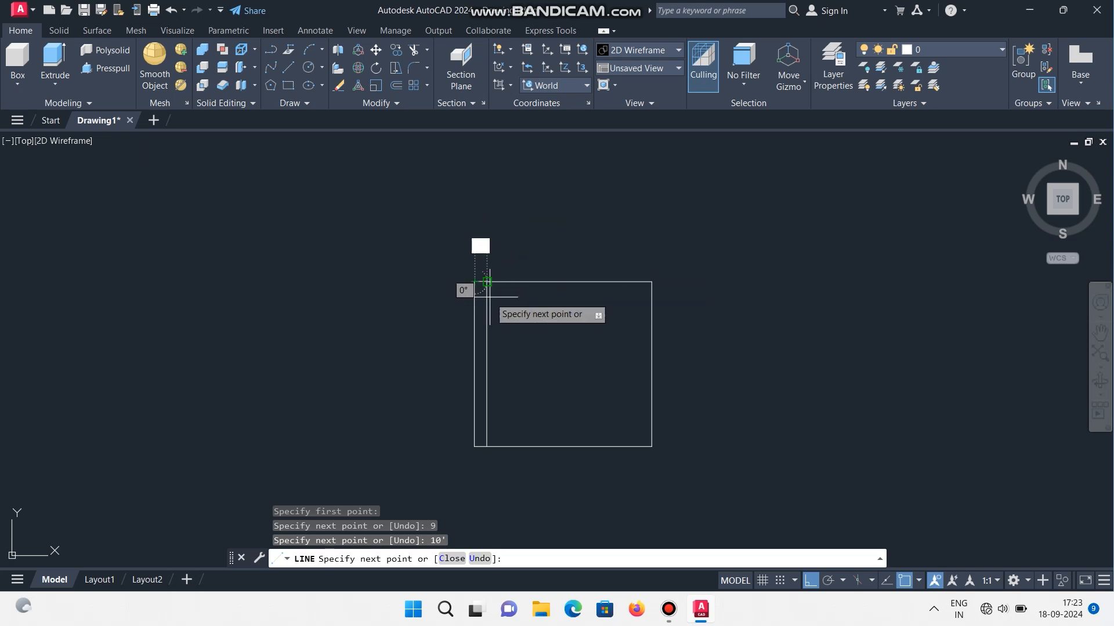
# - Continue the outer wall line 9" up, then 9", 10' and 9" to the right along the top side
pyautogui.write('9')
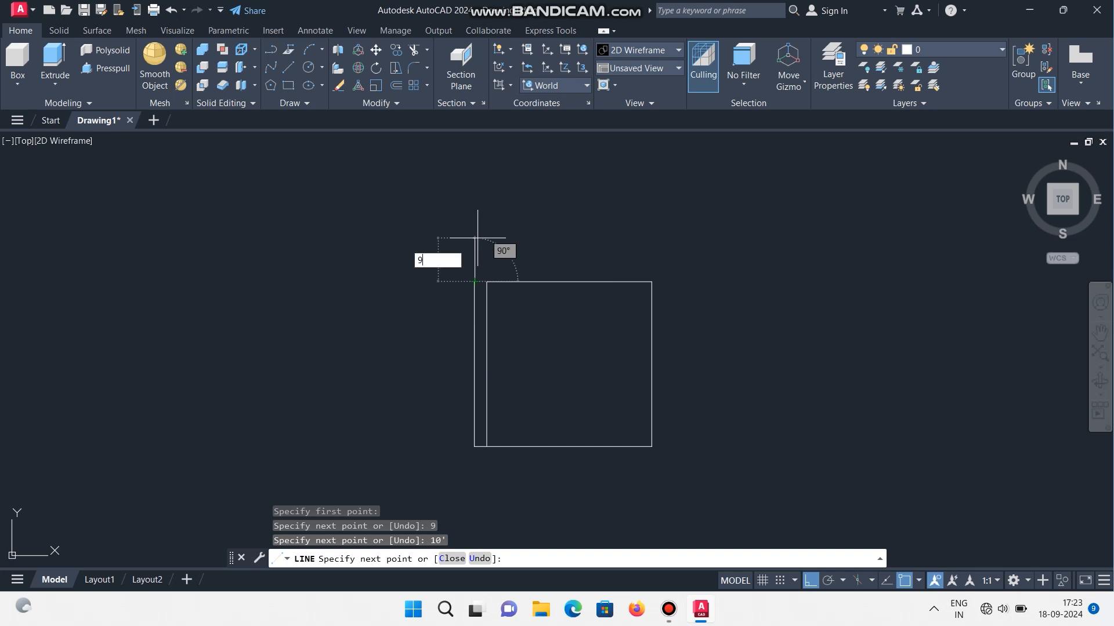
pyautogui.press('Return')
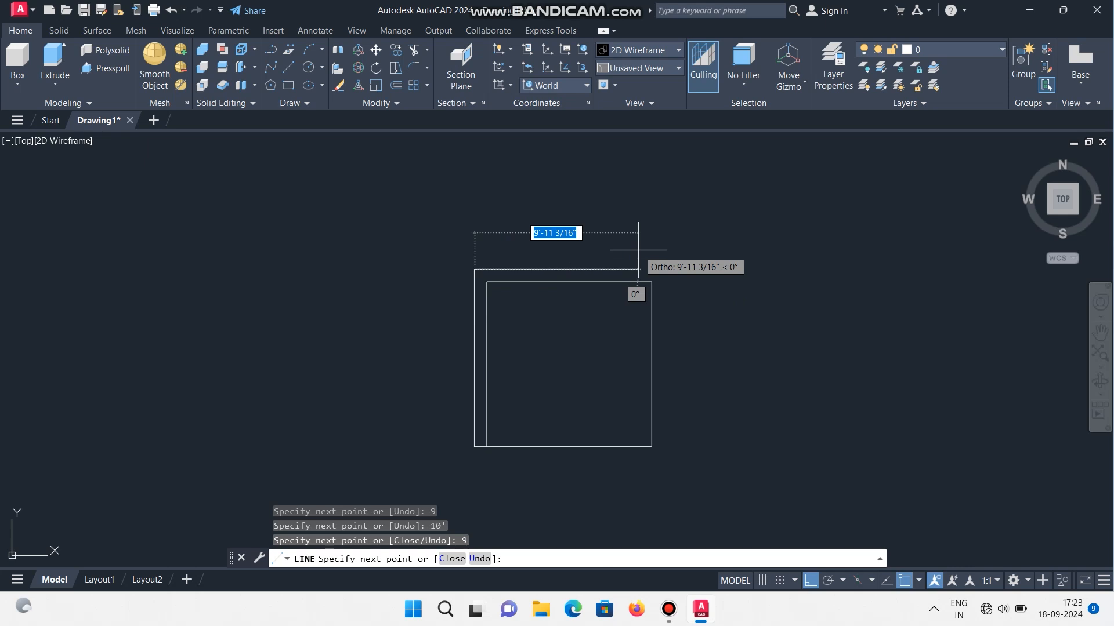
pyautogui.write('9')
pyautogui.press('Return')
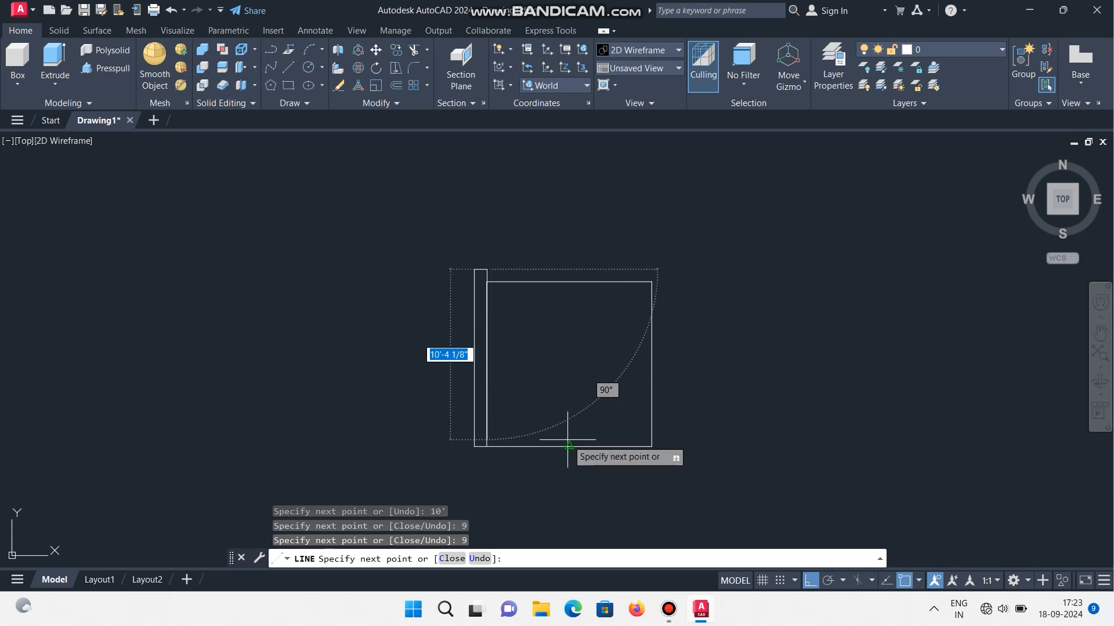
pyautogui.write("10'")
pyautogui.press('Return')
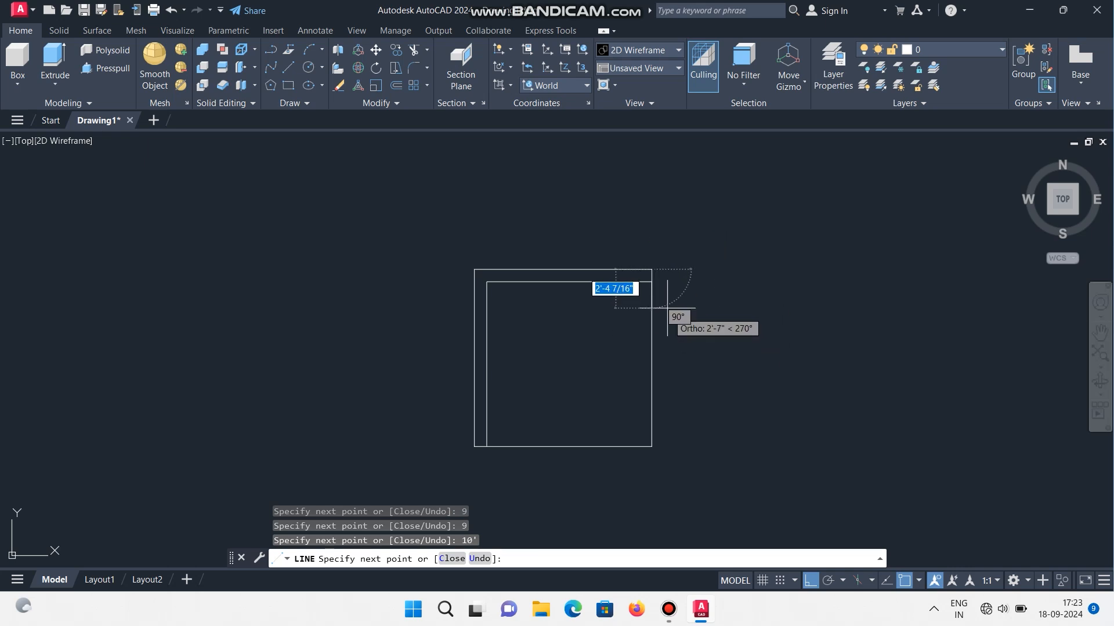
pyautogui.write('9')
pyautogui.press('Return')
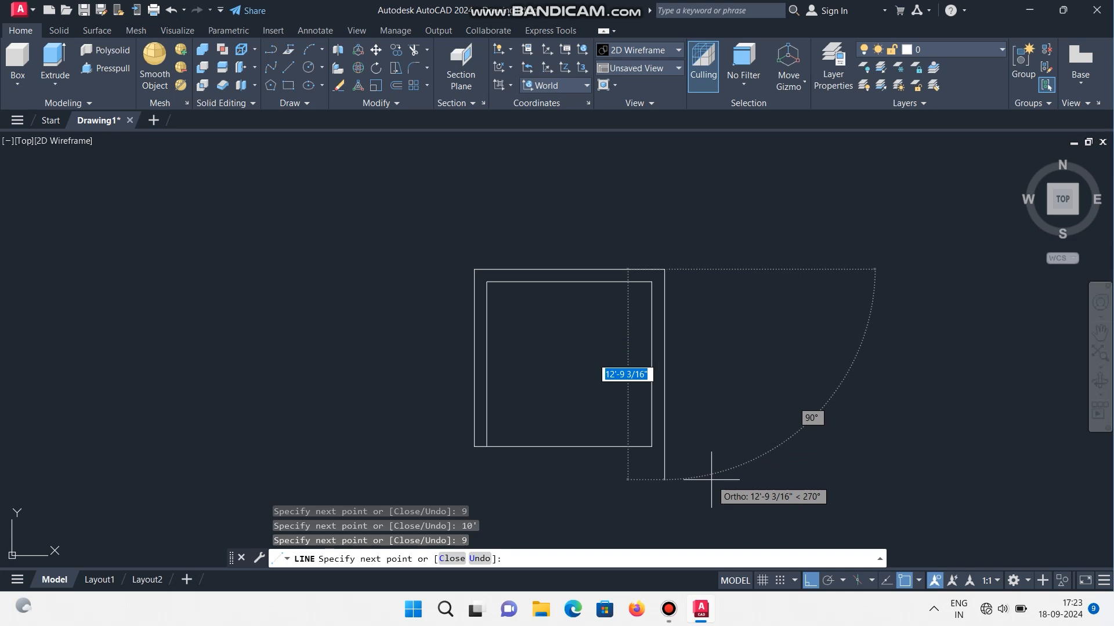
# - Continue the outer wall line downward along the right side with segments of 9", 10' and 9"
pyautogui.write('9')
pyautogui.press('Return')
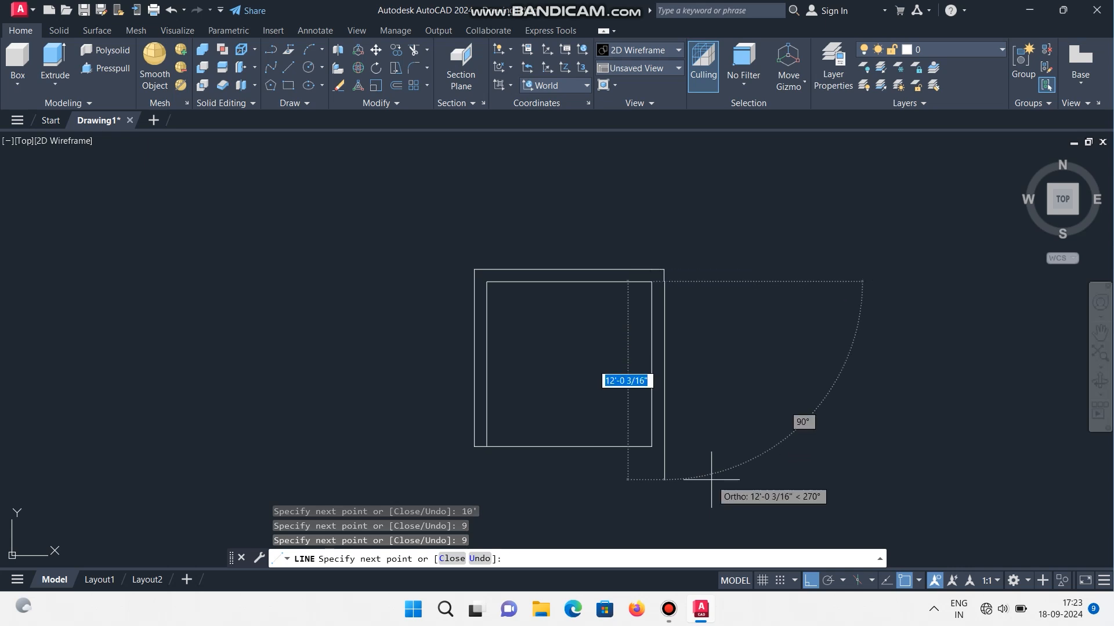
pyautogui.write('1')
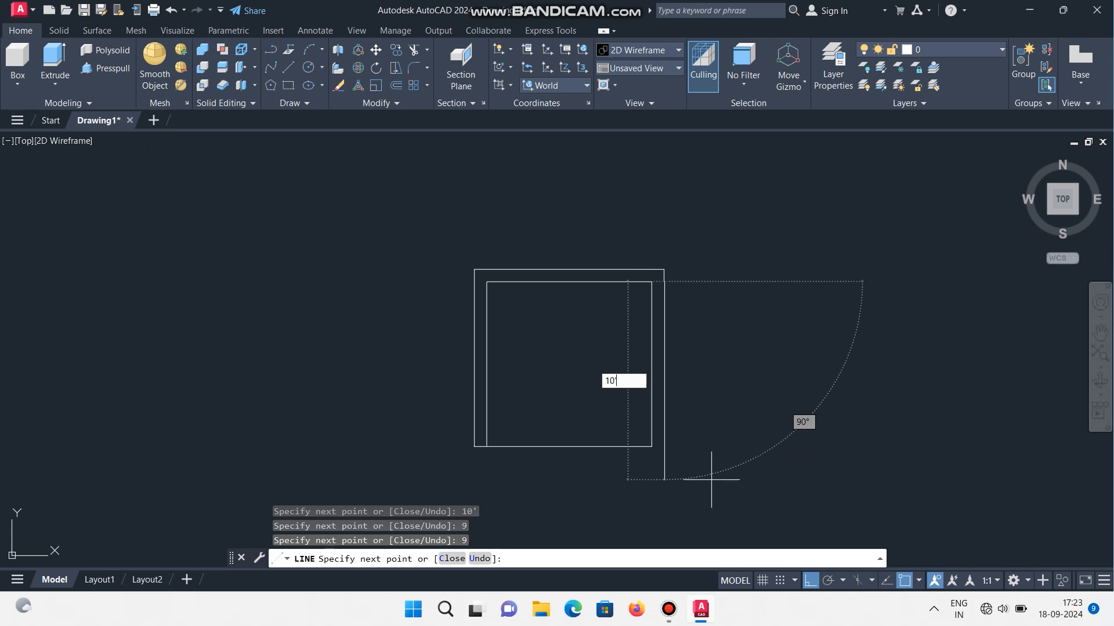
pyautogui.write("0'")
pyautogui.press('Return')
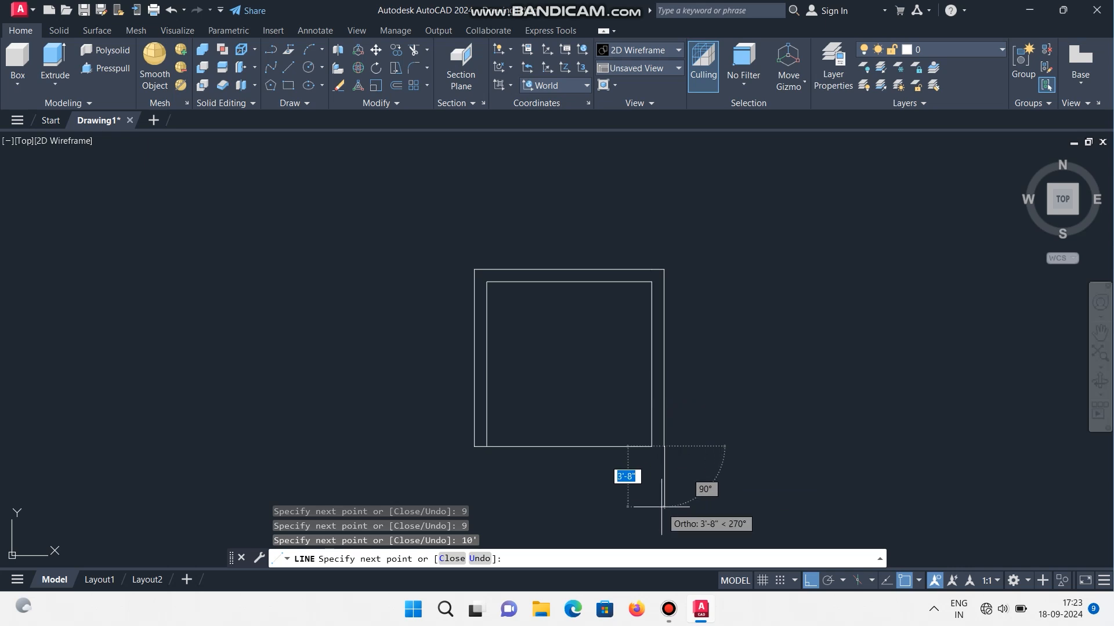
pyautogui.write('9')
pyautogui.press('Return')
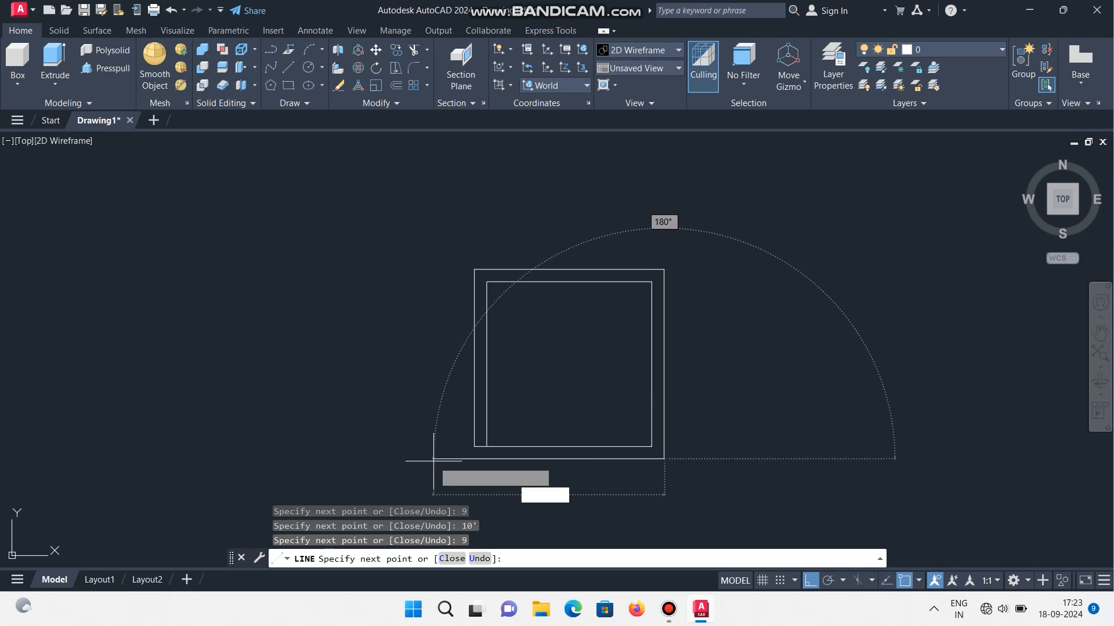
pyautogui.write("9'")
pyautogui.press('Return')
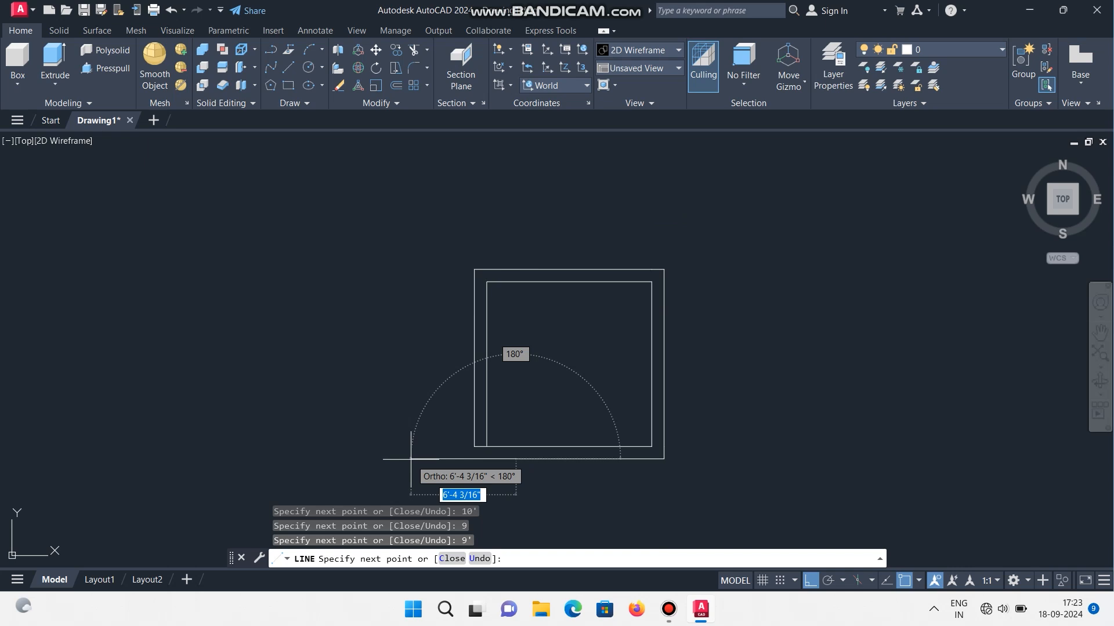
pyautogui.hotkey('ctrl', 'z')
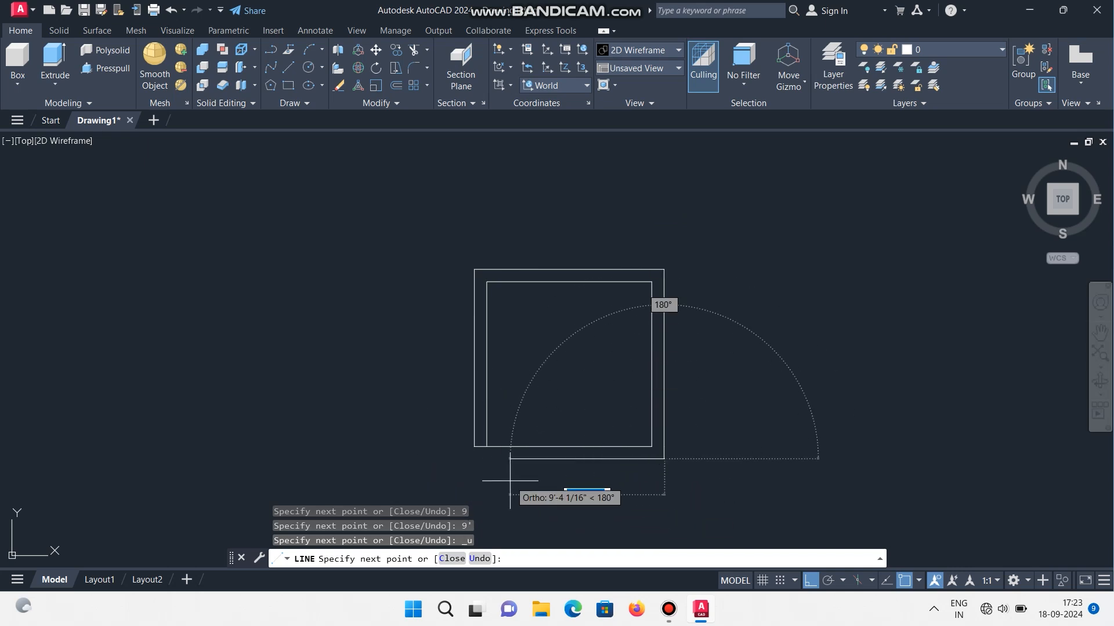
# - Draw the outer bottom side leftward with segments of 9", 10' and 9", close it up to the left wall's lower corner and end the line
pyautogui.write('9')
pyautogui.press('Return')
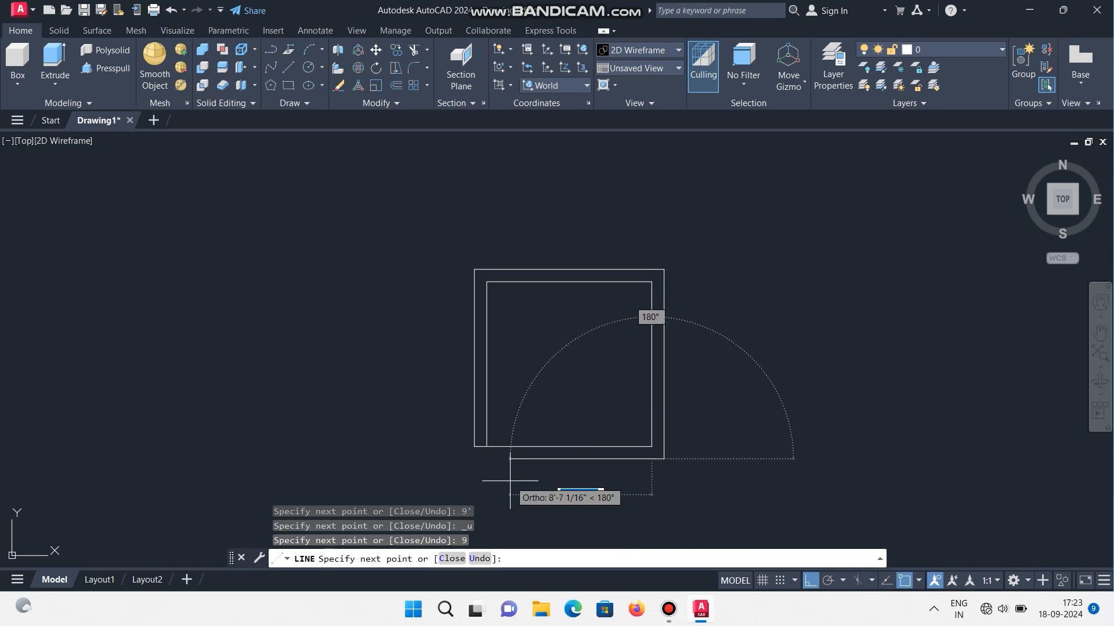
pyautogui.write("10'")
pyautogui.press('Return')
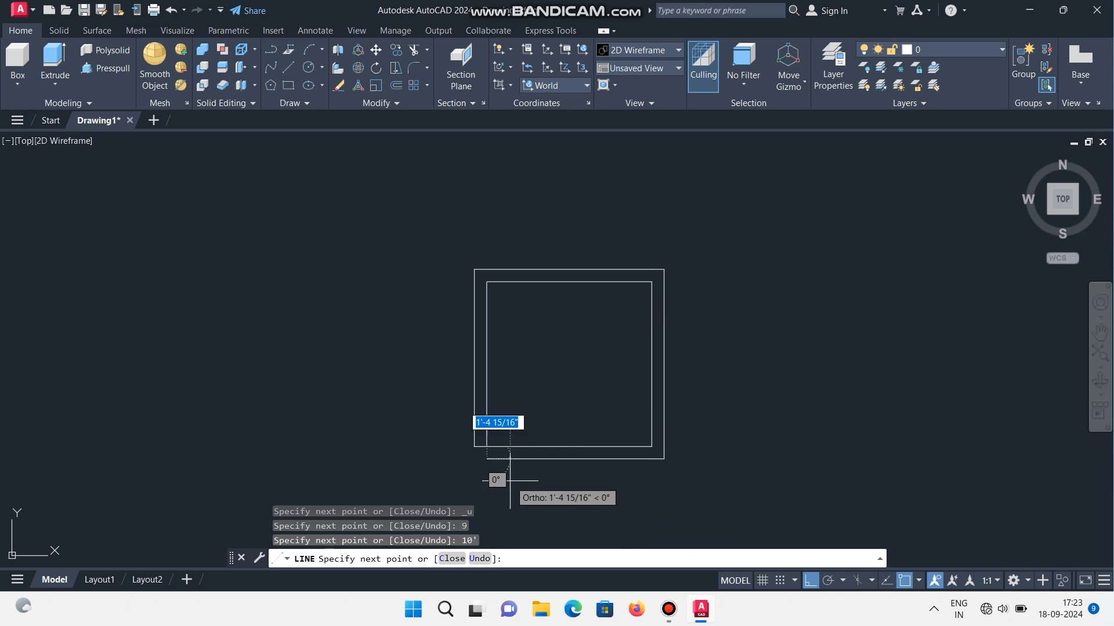
pyautogui.write('9')
pyautogui.press('Return')
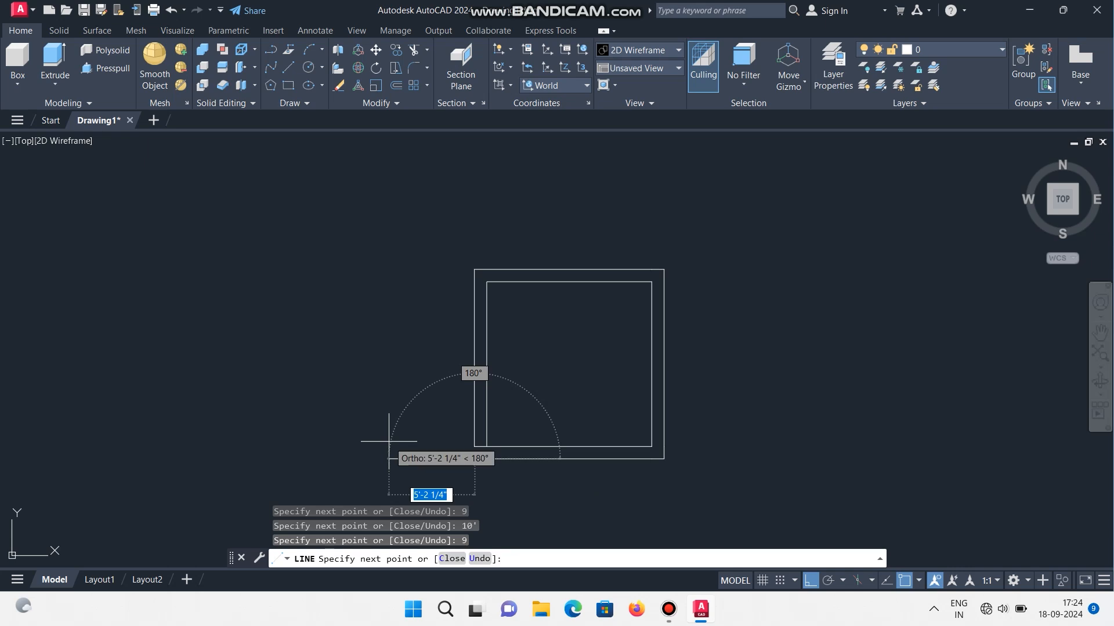
pyautogui.click(475, 447)
pyautogui.press('Escape')
pyautogui.moveTo(579, 392); pyautogui.dragTo(577, 366, button='middle')
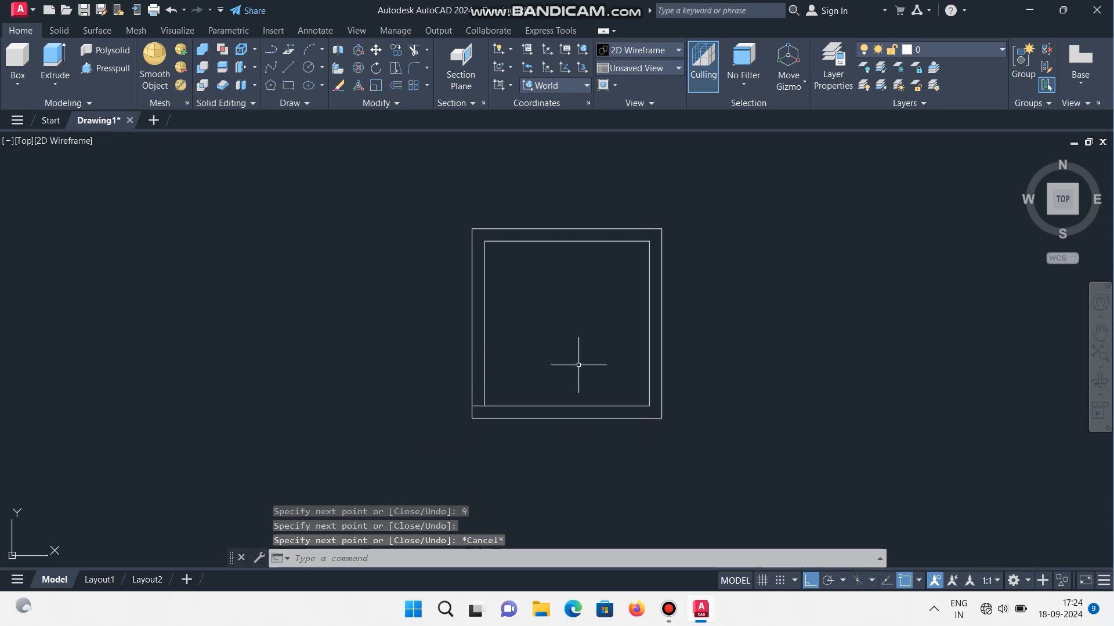
pyautogui.moveTo(623, 300); pyautogui.dragTo(509, 322, button='middle')
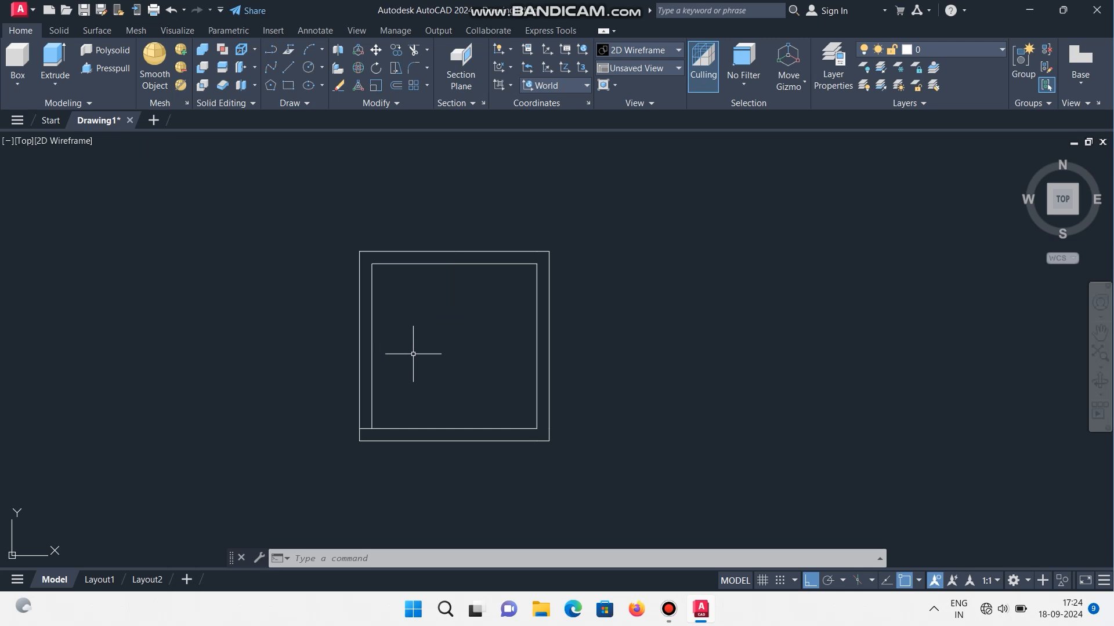
pyautogui.scroll(4, 412, 354)
pyautogui.scroll(-2, 411, 389)
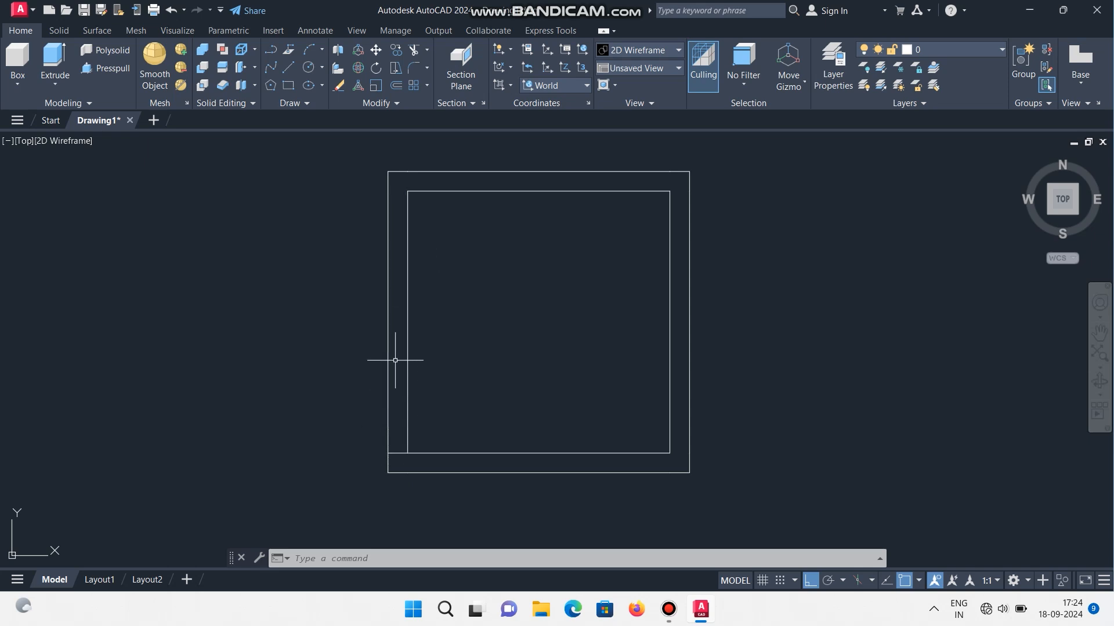
# - Try erasing the leftover 9" line across the wall at the room's lower-left corner, and undo the erase
pyautogui.scroll(2, 399, 463)
pyautogui.scroll(3, 398, 451)
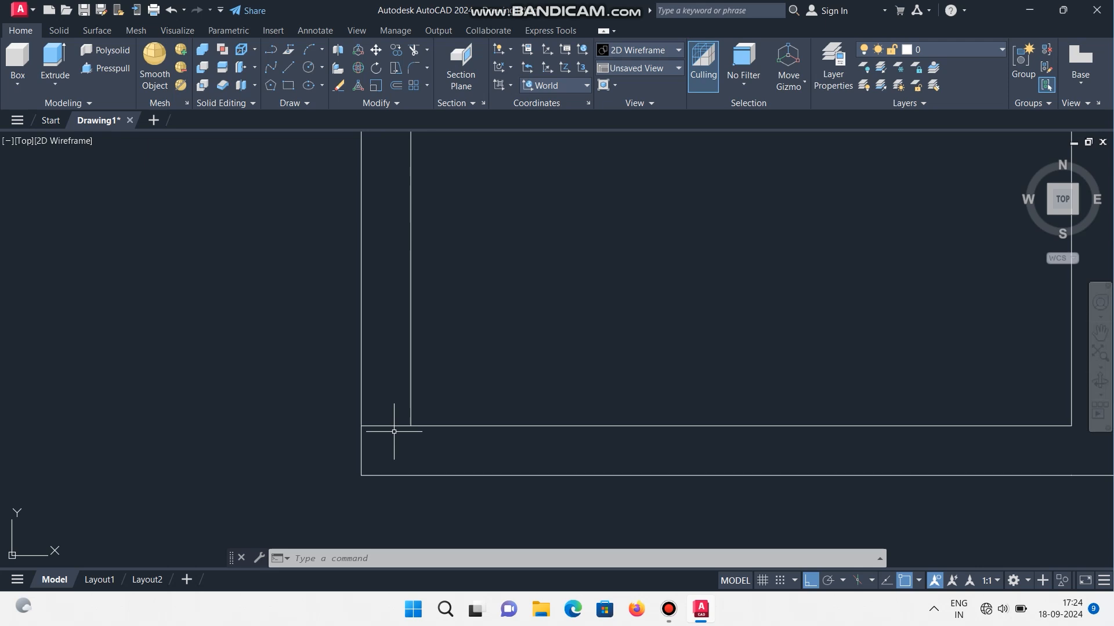
pyautogui.scroll(-2, 392, 432)
pyautogui.scroll(1, 392, 435)
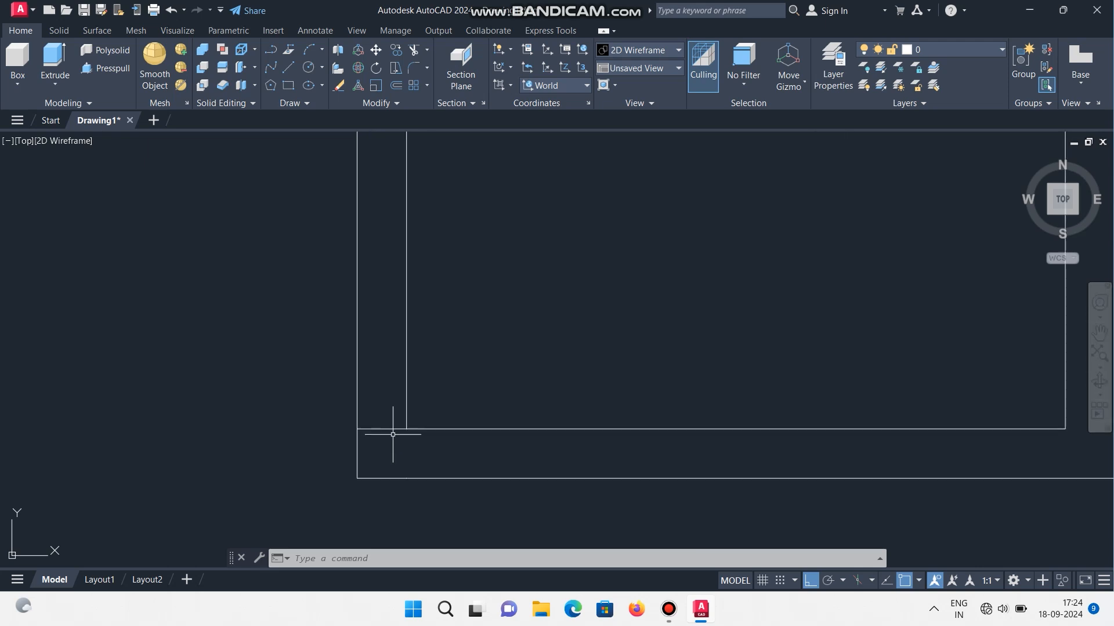
pyautogui.scroll(-1, 393, 434)
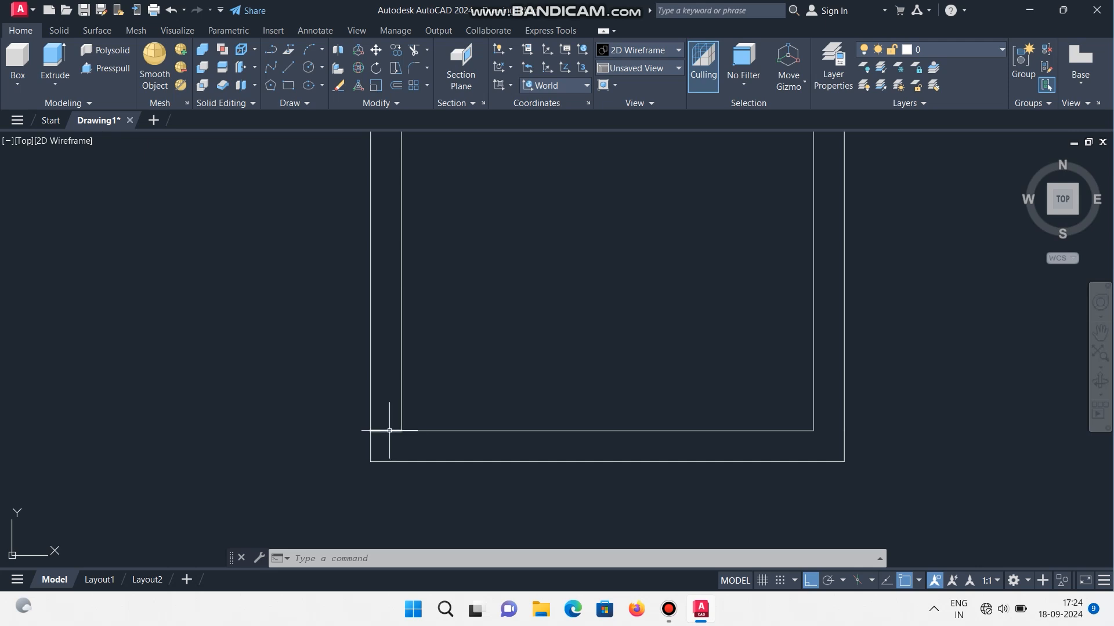
pyautogui.click(386, 430)
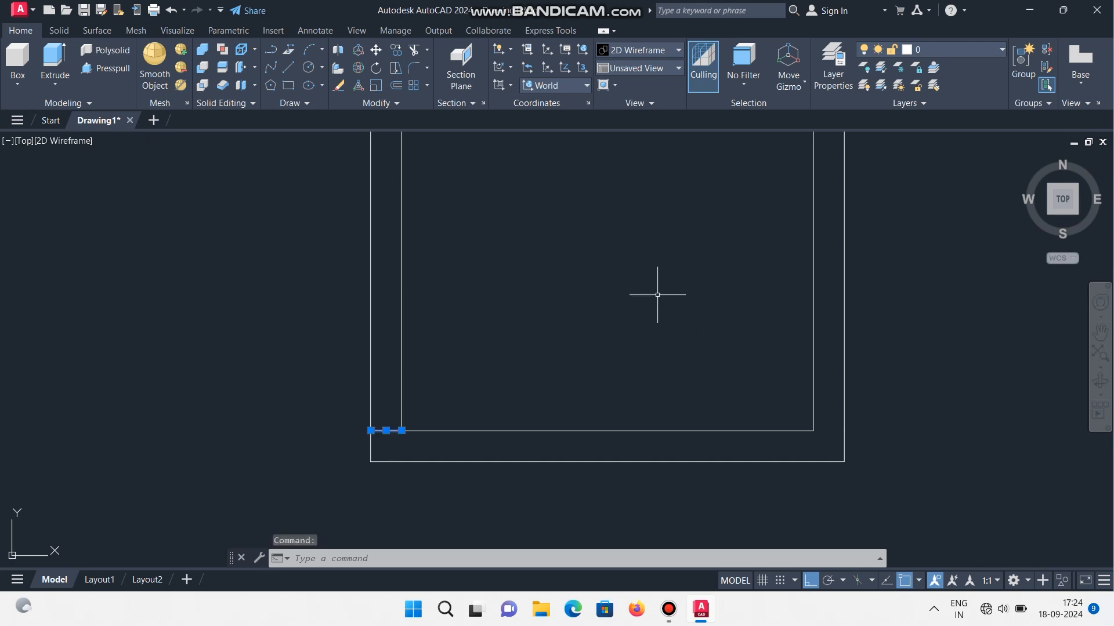
pyautogui.press('Delete')
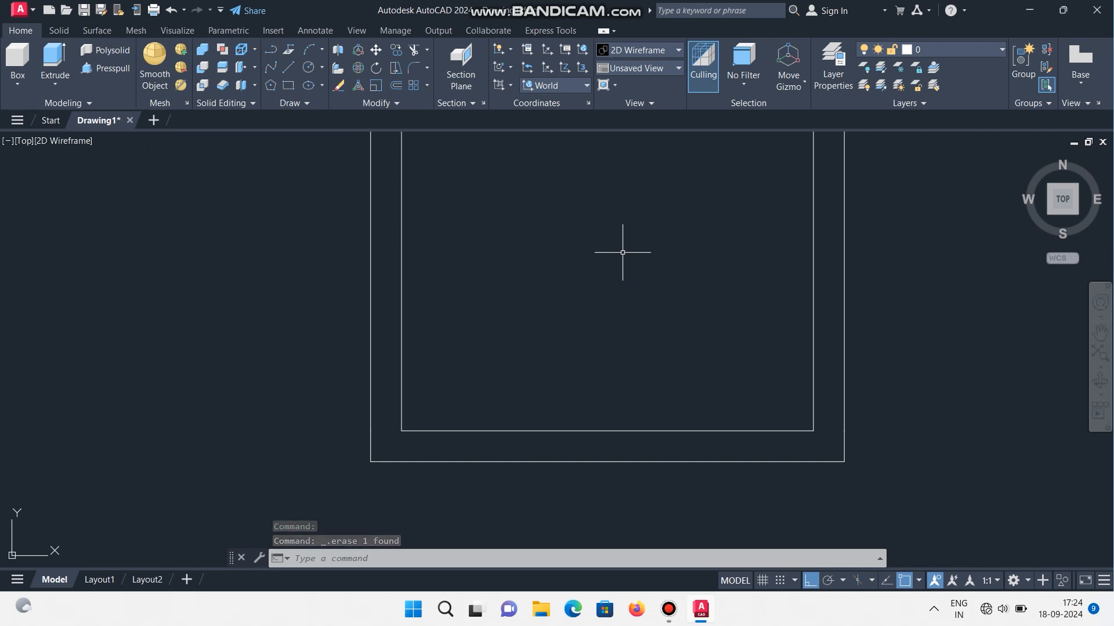
pyautogui.hotkey('ctrl', 'z')
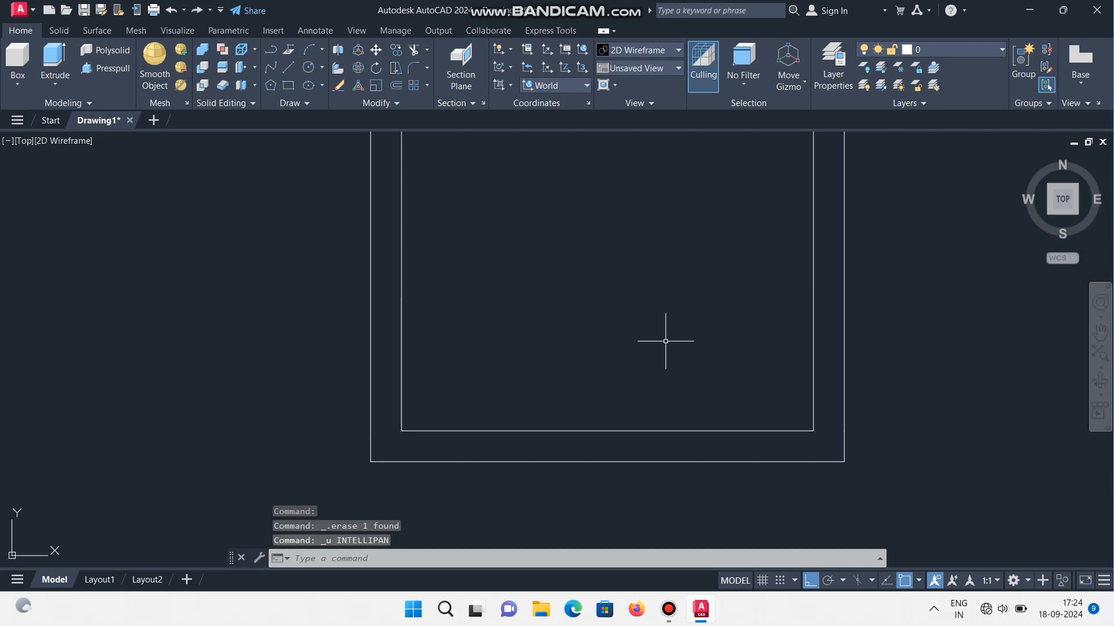
pyautogui.hotkey('ctrl', 'z')
# - Trim away the leftover 9" line across the wall at the room's lower-left corner
pyautogui.scroll(2, 368, 422)
pyautogui.scroll(-1, 424, 425)
pyautogui.scroll(-1, 536, 406)
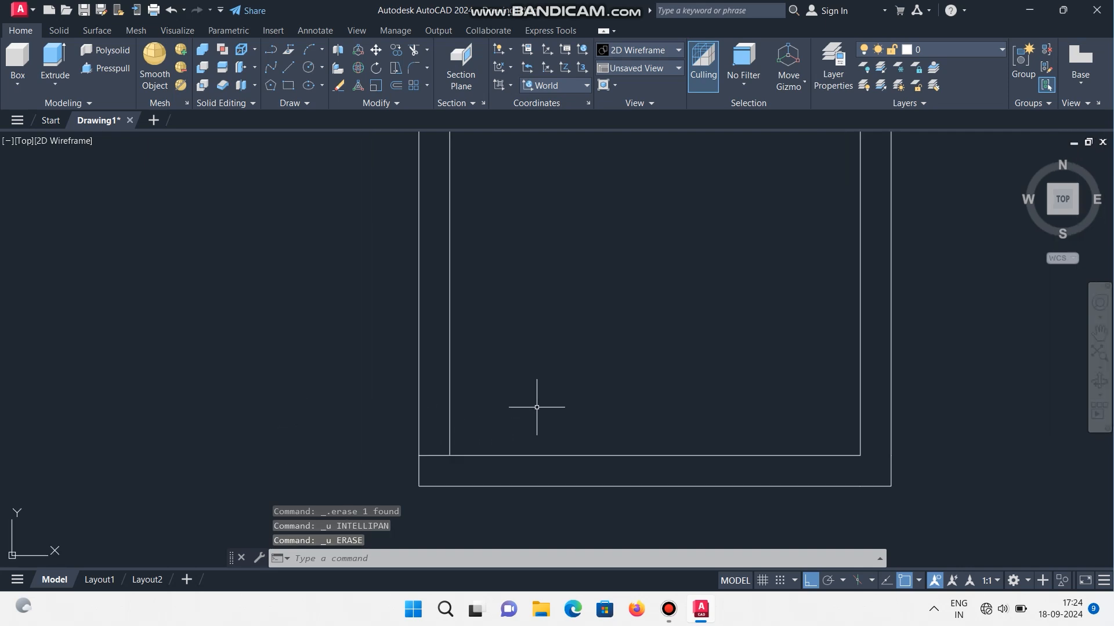
pyautogui.write('TR')
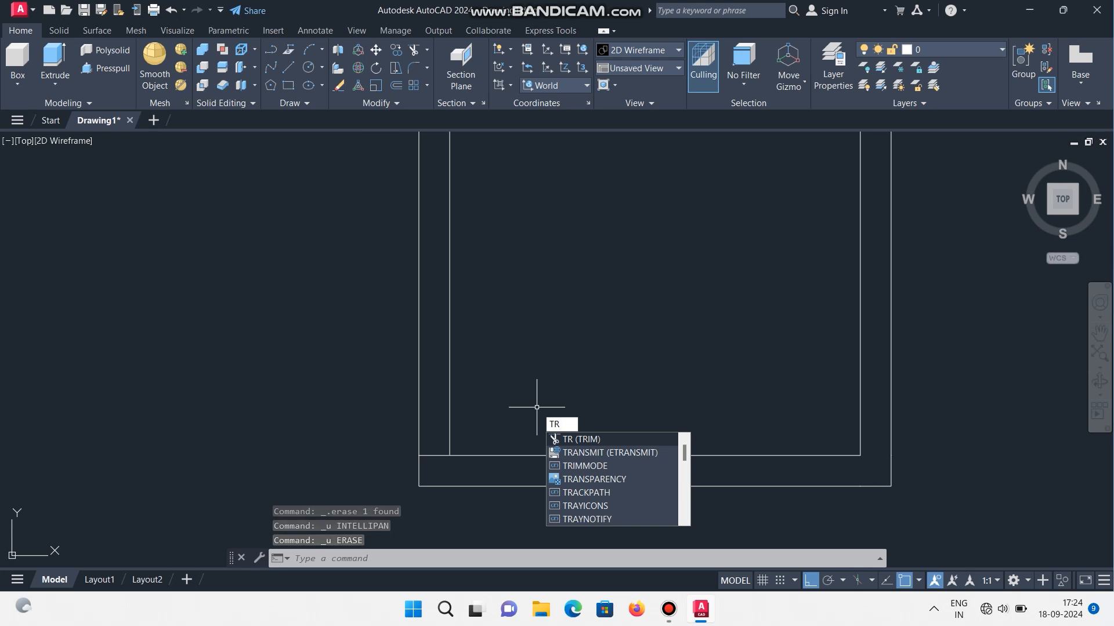
pyautogui.press('Return')
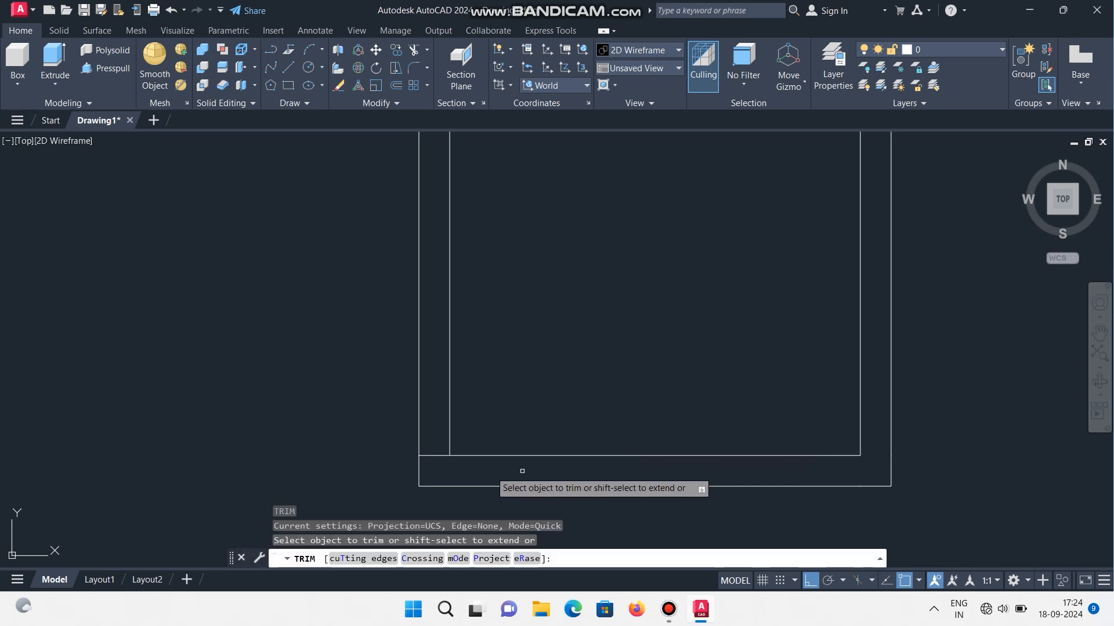
pyautogui.scroll(4, 432, 455)
pyautogui.moveTo(479, 287); pyautogui.dragTo(454, 386)
pyautogui.scroll(-5, 464, 382)
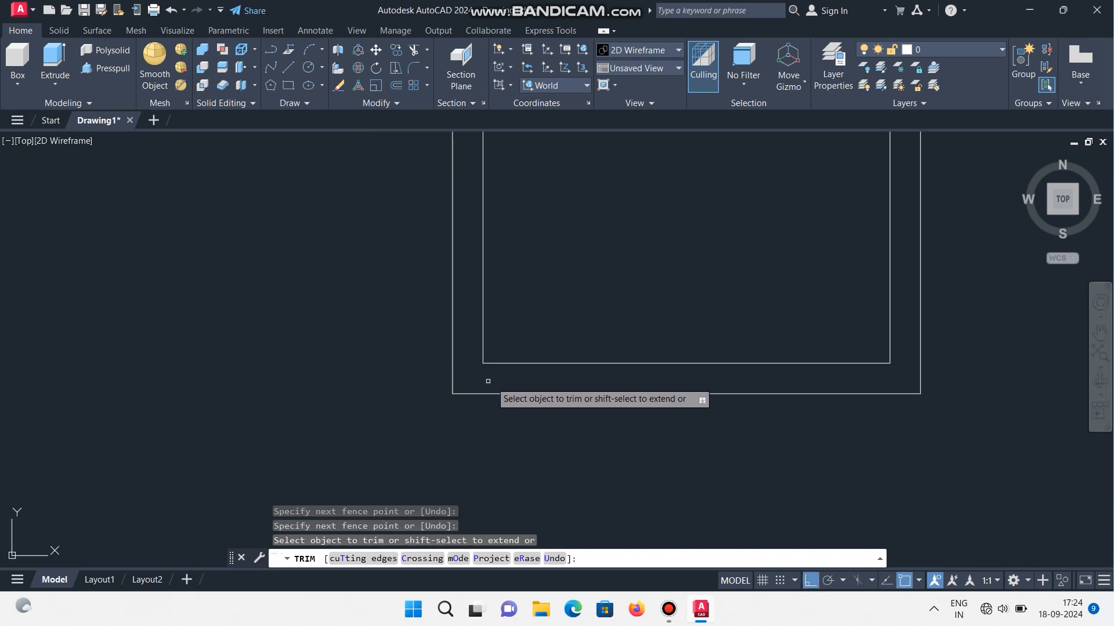
pyautogui.press('Escape')
pyautogui.moveTo(653, 363)
pyautogui.mouseDown(button='middle')
pyautogui.moveTo(627, 333)
pyautogui.moveTo(642, 381)
pyautogui.mouseUp(button='middle')
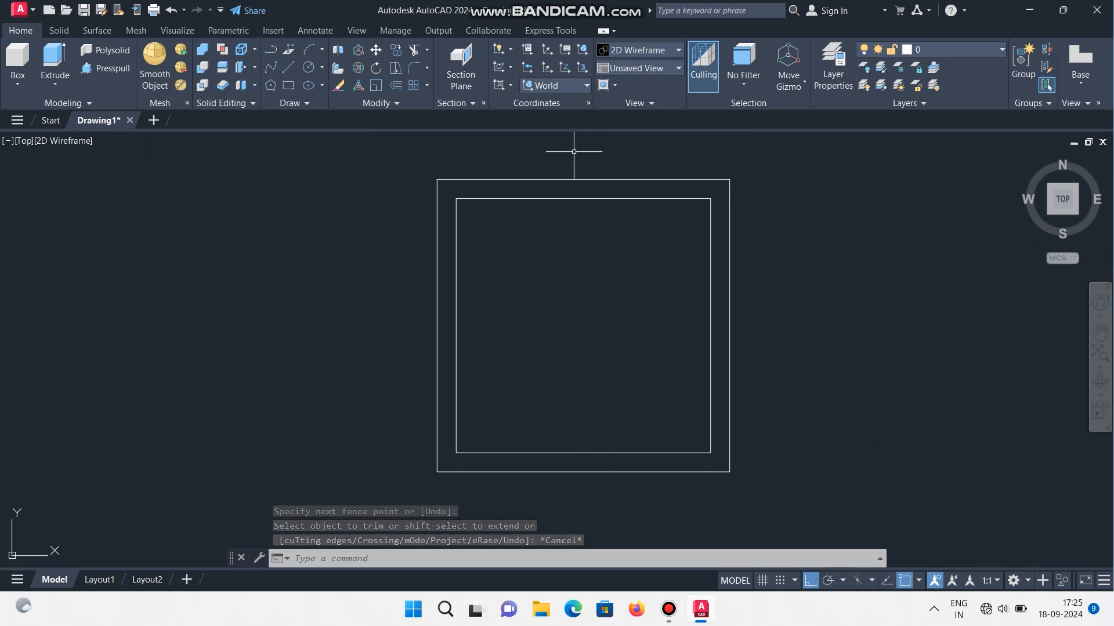
# - Draw a line from the midpoint of the inner bottom wall edge 1.5' to the right and 9" down through the wall
pyautogui.moveTo(609, 479); pyautogui.dragTo(473, 426, button='middle')
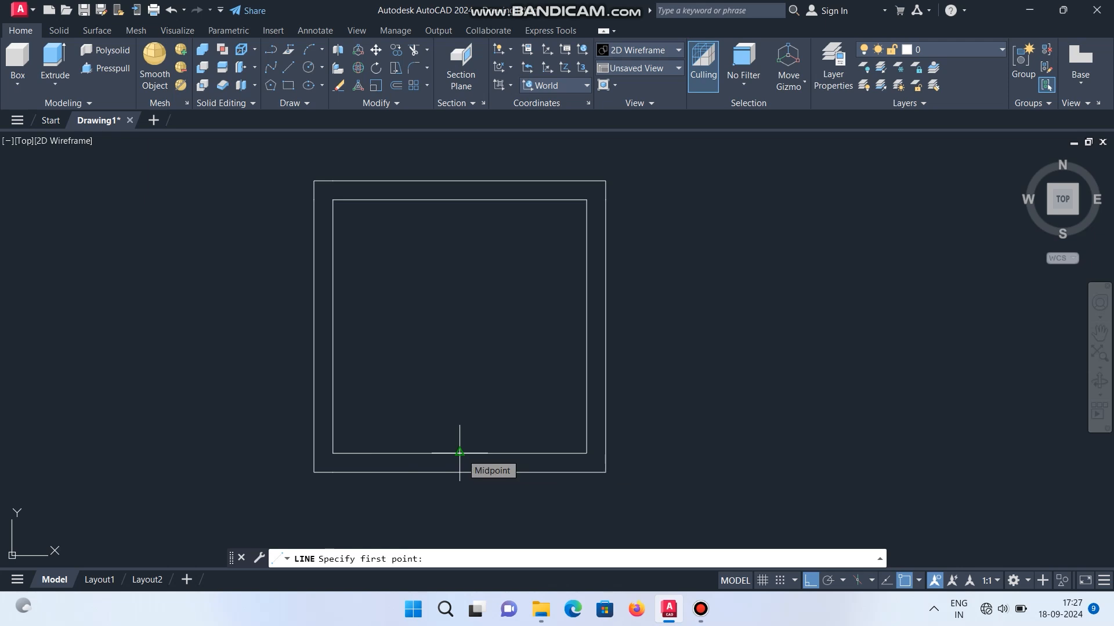
pyautogui.scroll(4, 459, 452)
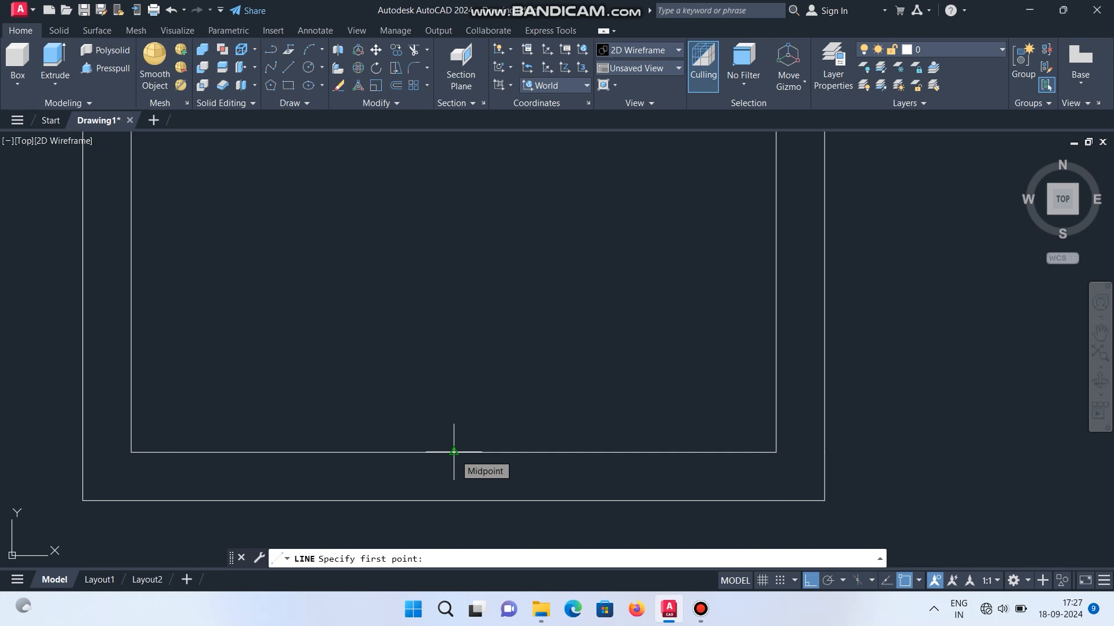
pyautogui.click(453, 452)
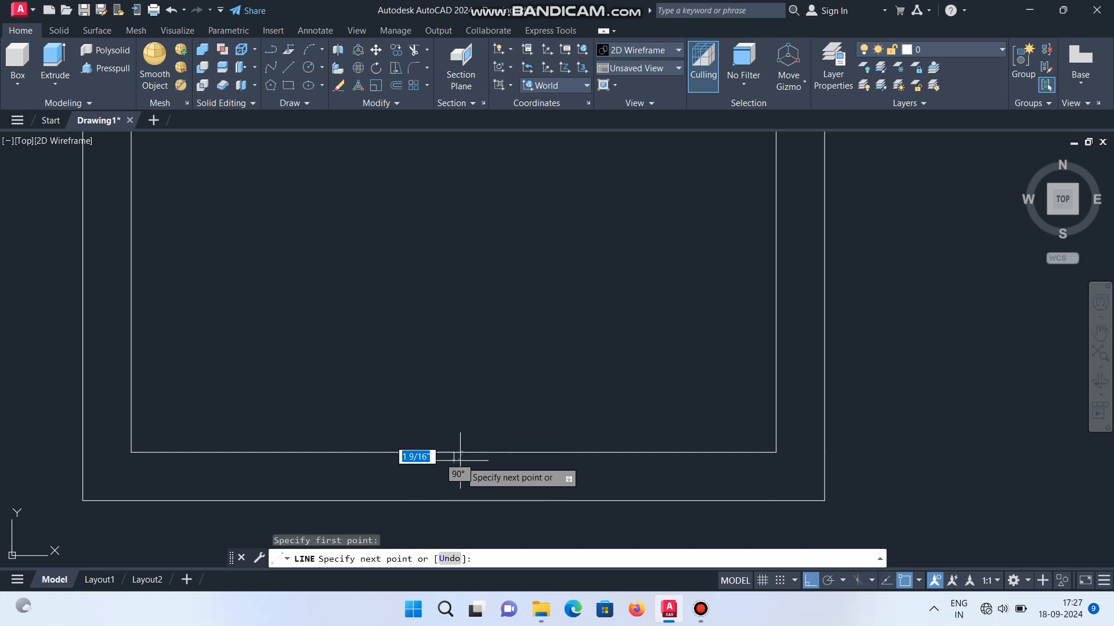
pyautogui.scroll(-4, 563, 457)
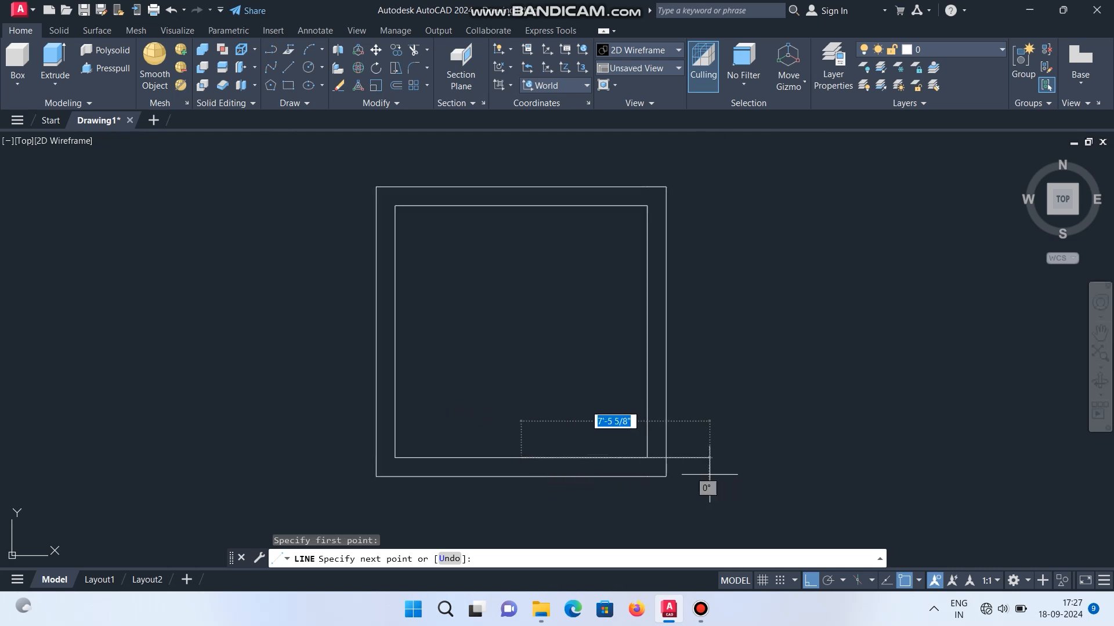
pyautogui.scroll(2, 752, 457)
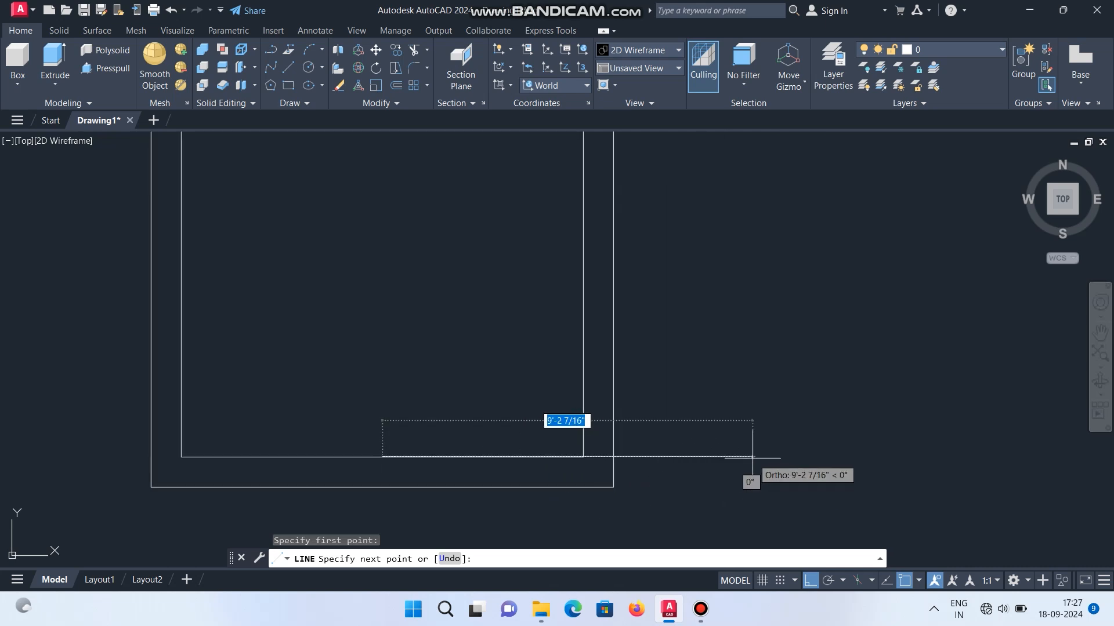
pyautogui.write('1.5')
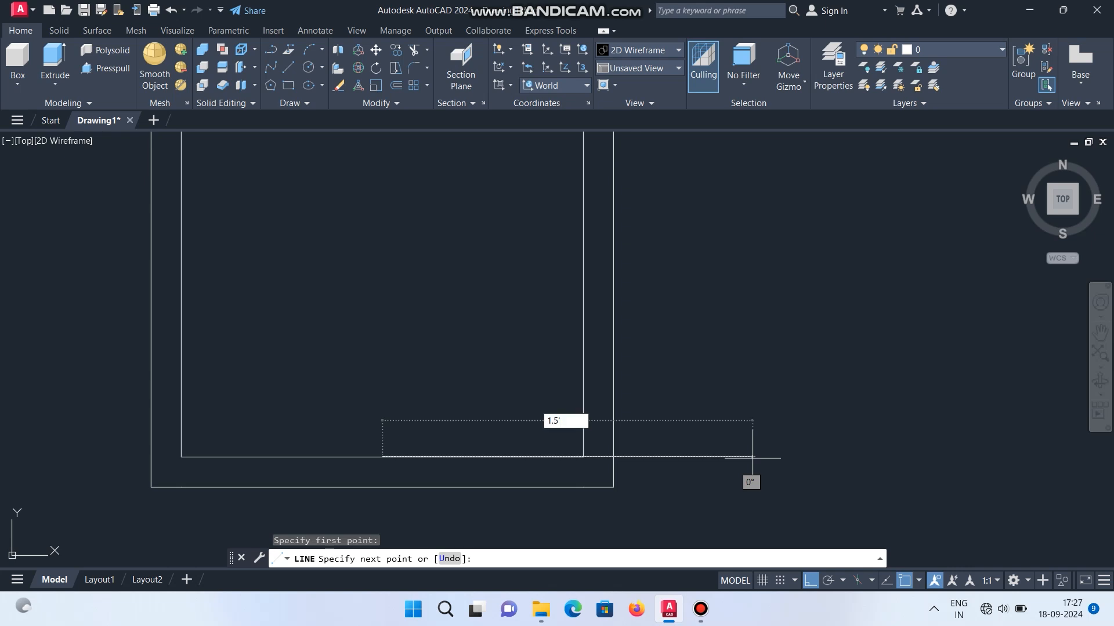
pyautogui.press('Return')
pyautogui.moveTo(515, 457); pyautogui.dragTo(570, 353, button='middle')
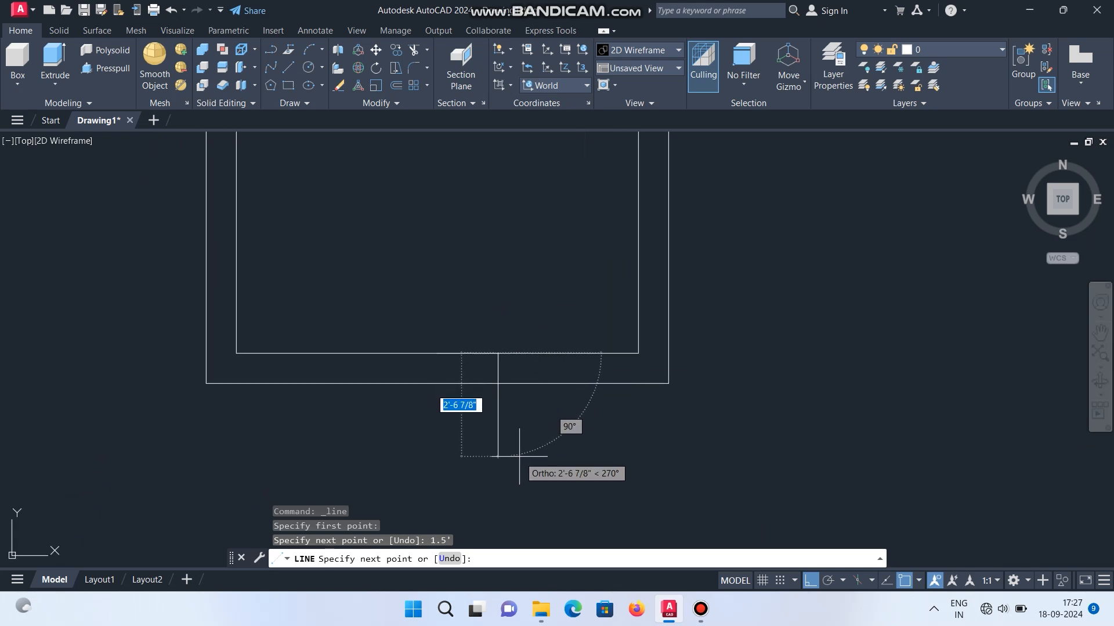
pyautogui.press('BackSpace')
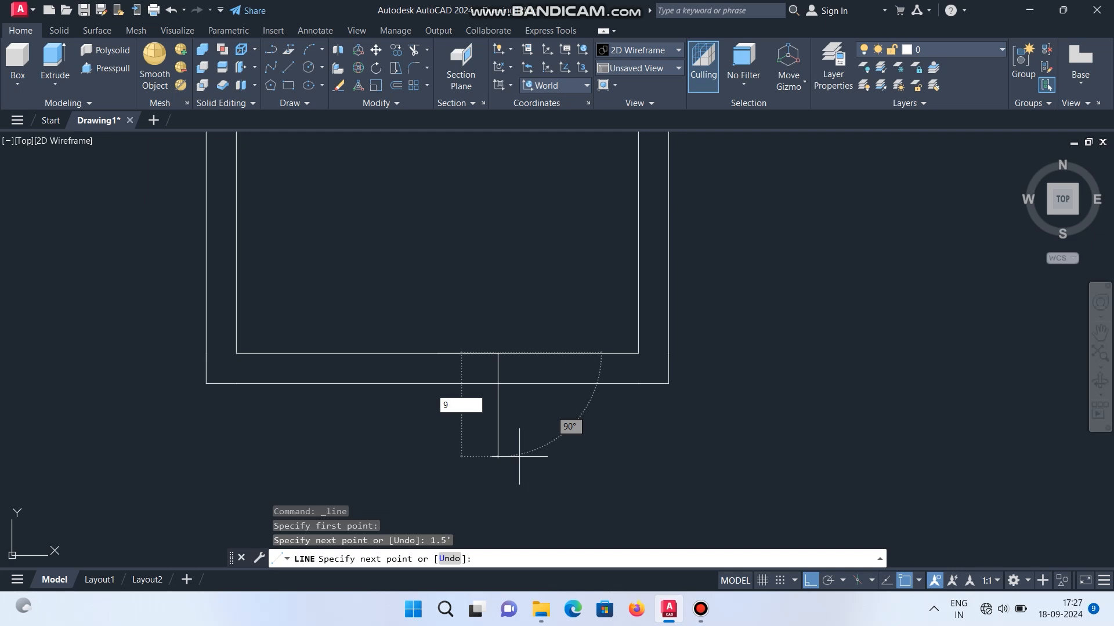
pyautogui.write('9')
pyautogui.press('Return')
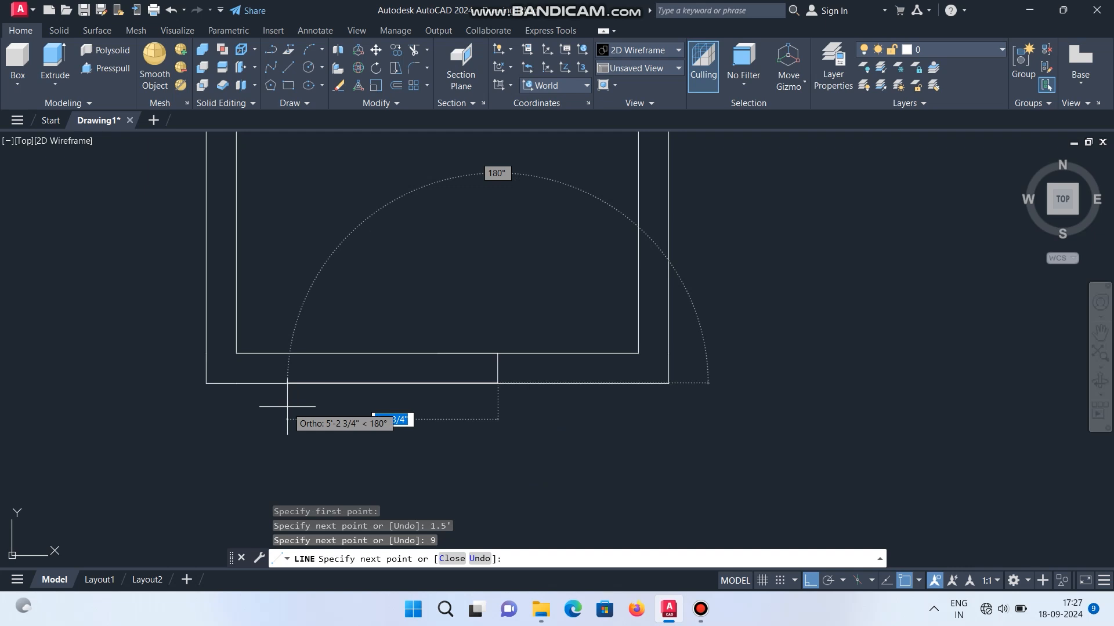
# - Continue the line 3' to the left along the outer bottom edge and 9" up to the inner edge, ending the line
pyautogui.write('3')
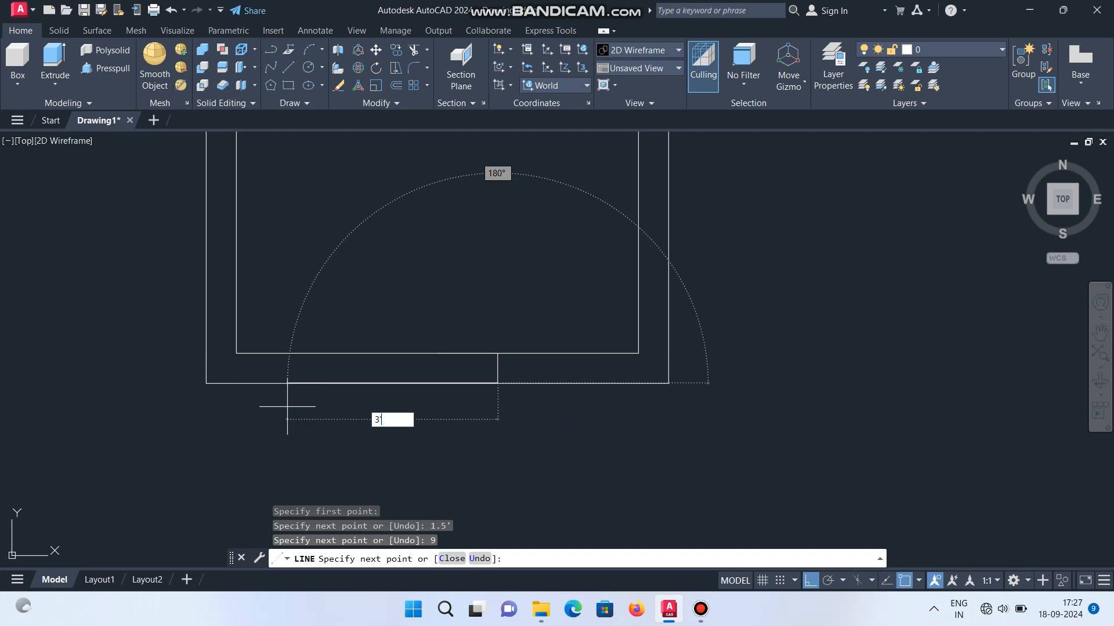
pyautogui.press('Return')
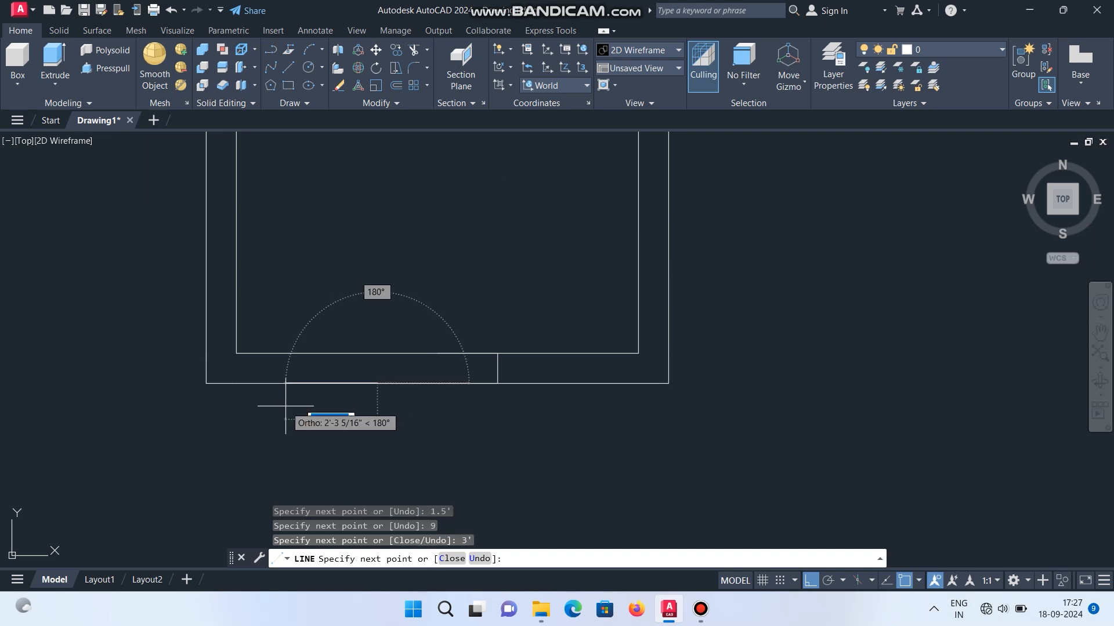
pyautogui.moveTo(375, 316); pyautogui.dragTo(364, 367, button='middle')
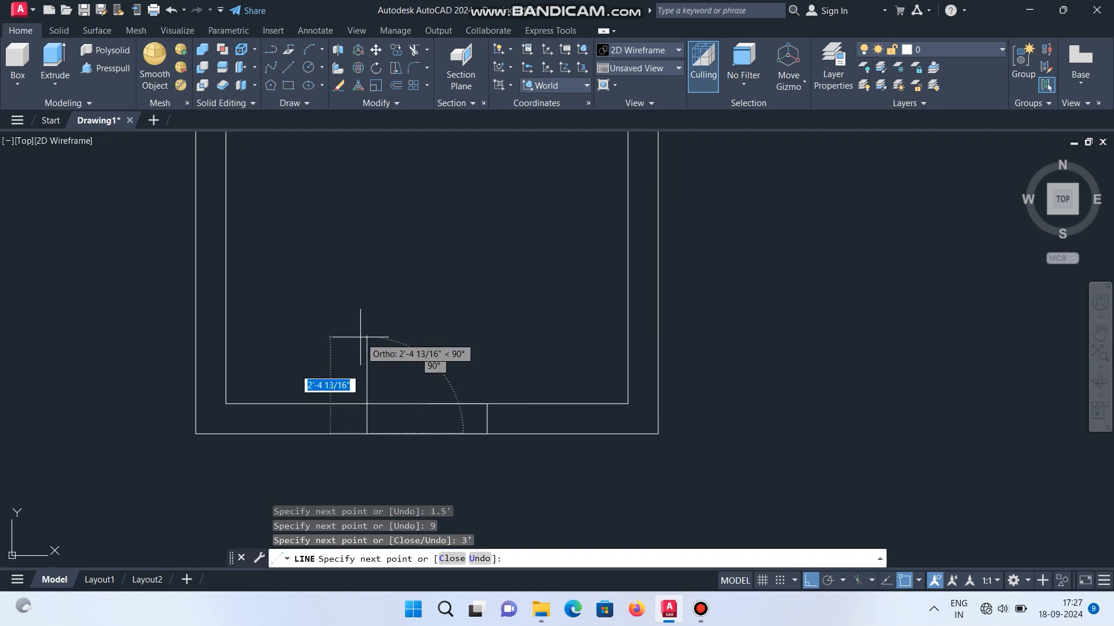
pyautogui.write('9')
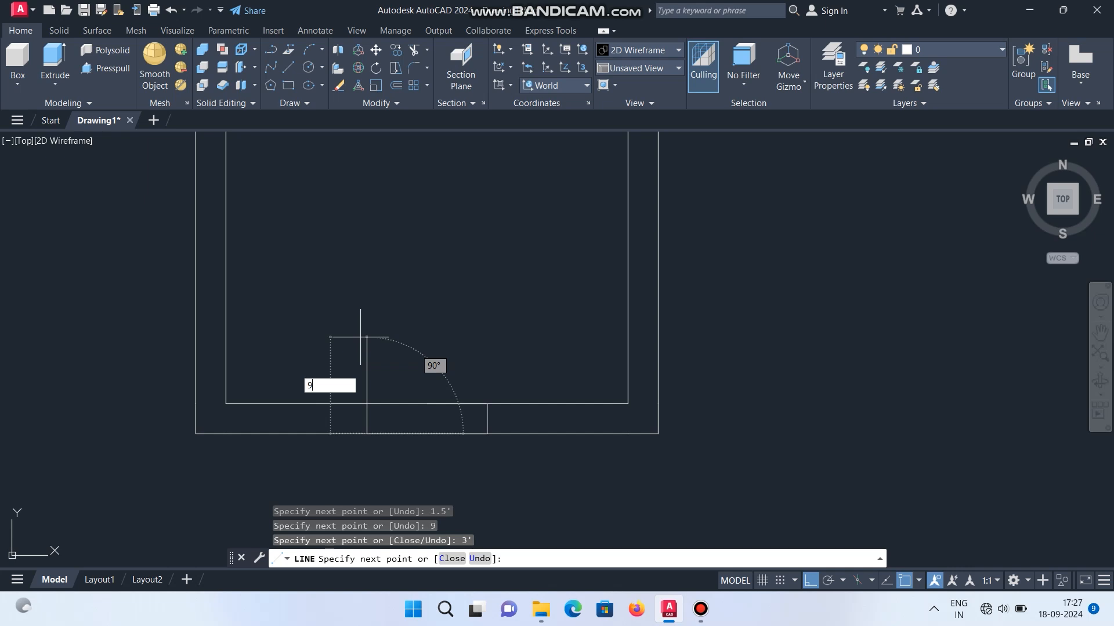
pyautogui.press('Return')
pyautogui.press('Escape')
pyautogui.scroll(-2, 432, 386)
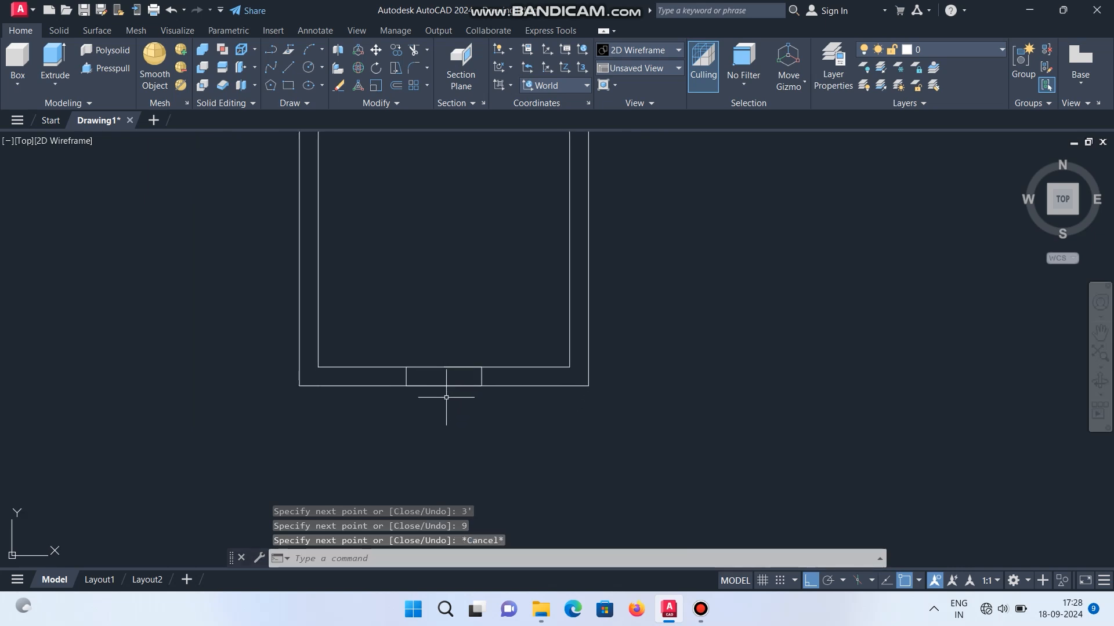
# - Trim the inner and outer bottom wall lines between the two 9" jamb lines to open the 3' doorway
pyautogui.moveTo(410, 375)
pyautogui.mouseDown(button='middle')
pyautogui.moveTo(450, 400)
pyautogui.moveTo(500, 395)
pyautogui.mouseUp(button='middle')
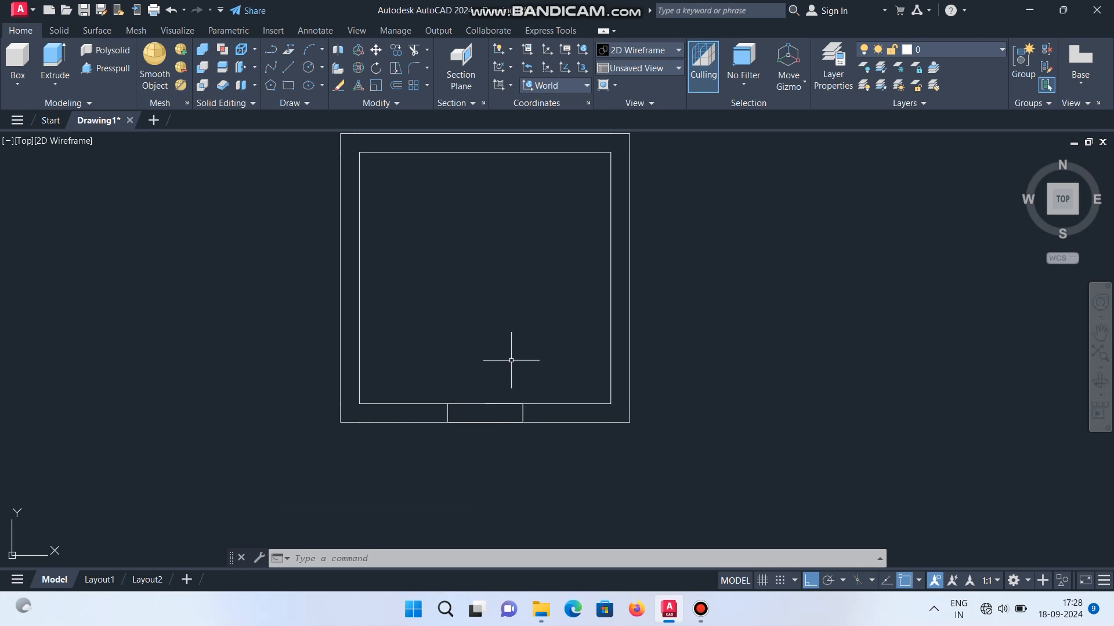
pyautogui.write('TR')
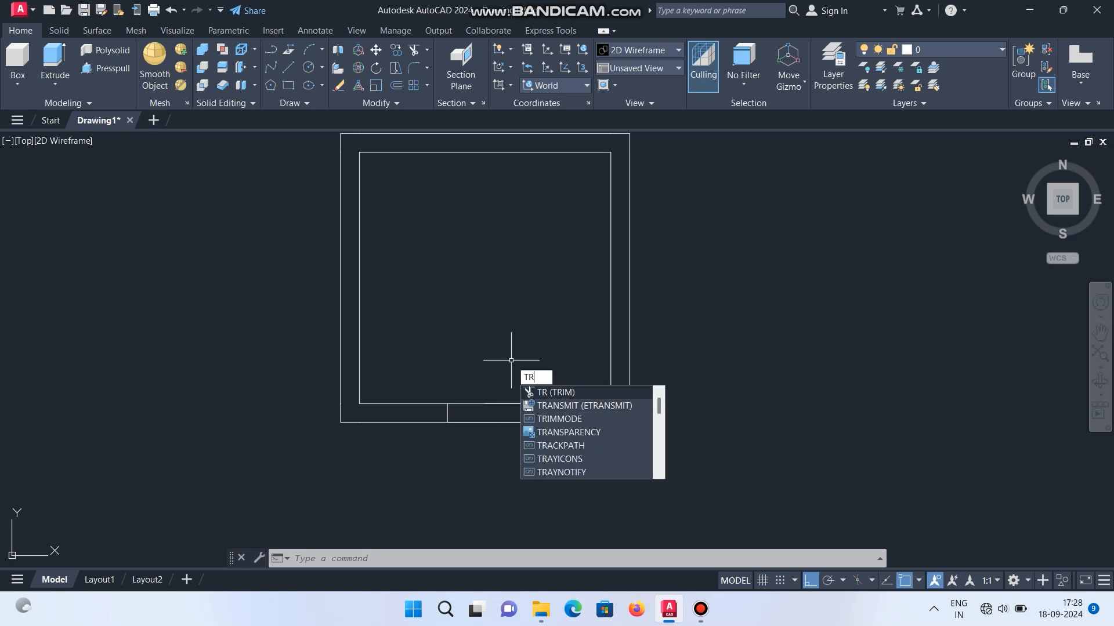
pyautogui.press('Return')
pyautogui.moveTo(487, 374); pyautogui.dragTo(499, 470)
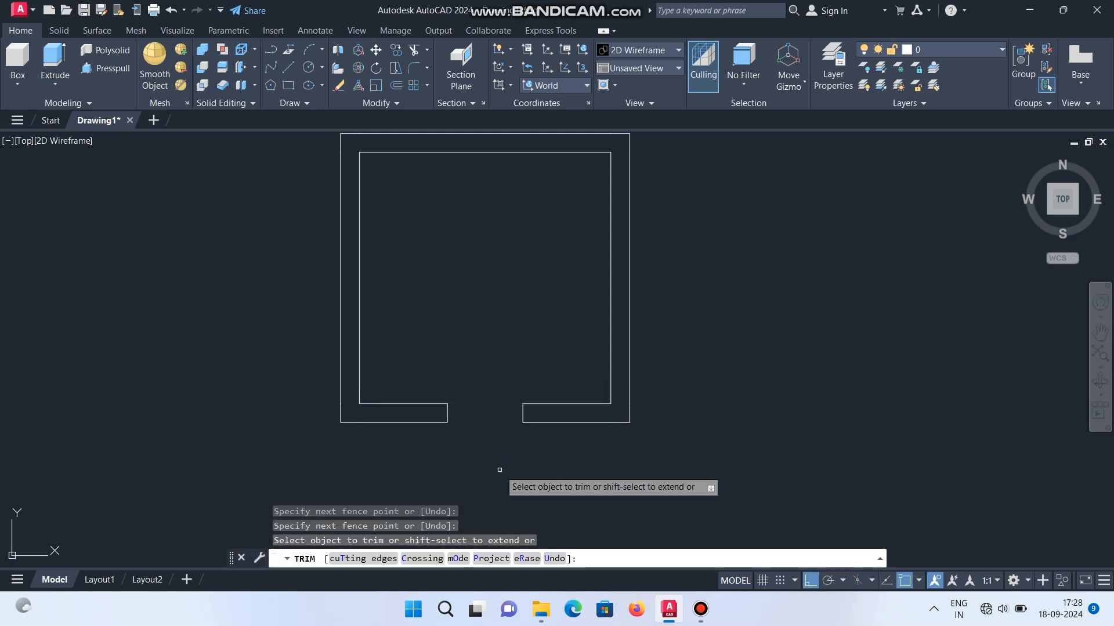
pyautogui.moveTo(483, 409); pyautogui.dragTo(486, 444, button='middle')
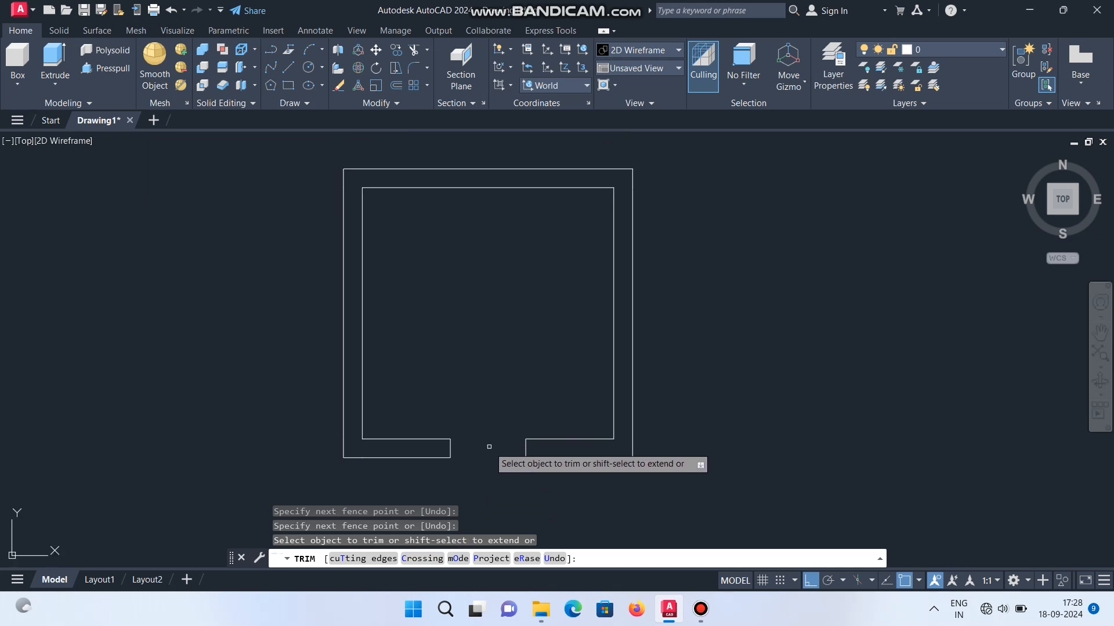
pyautogui.press('Escape')
pyautogui.moveTo(490, 301); pyautogui.dragTo(490, 315, button='middle')
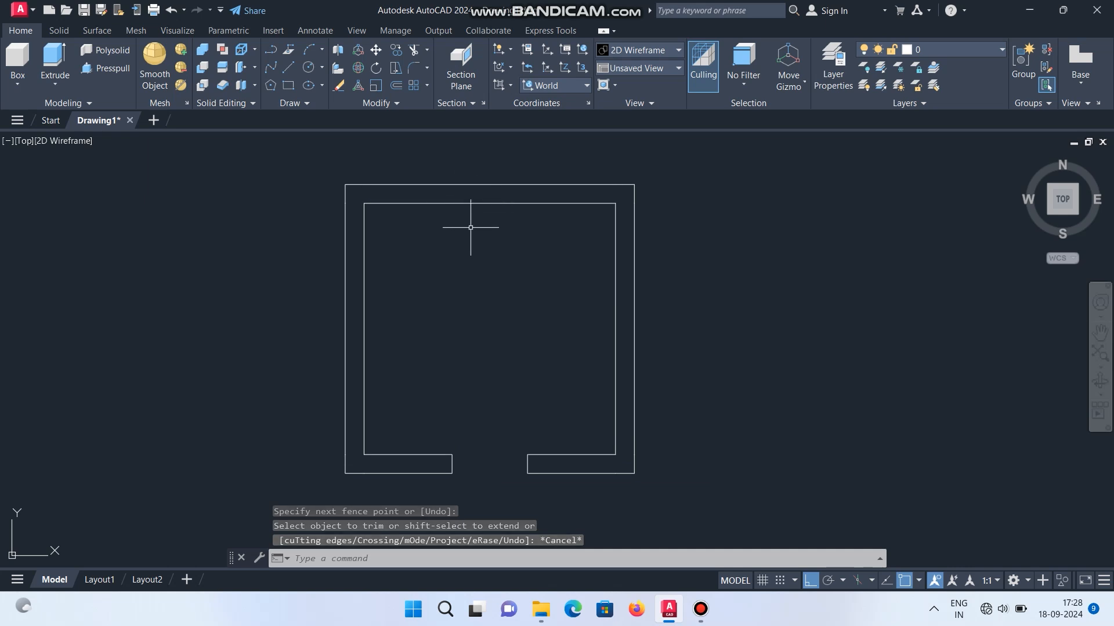
# - Draw a line from the midpoint of the inner top wall edge 1.5' to the right and 9" up through the wall
pyautogui.moveTo(540, 174); pyautogui.dragTo(536, 200, button='middle')
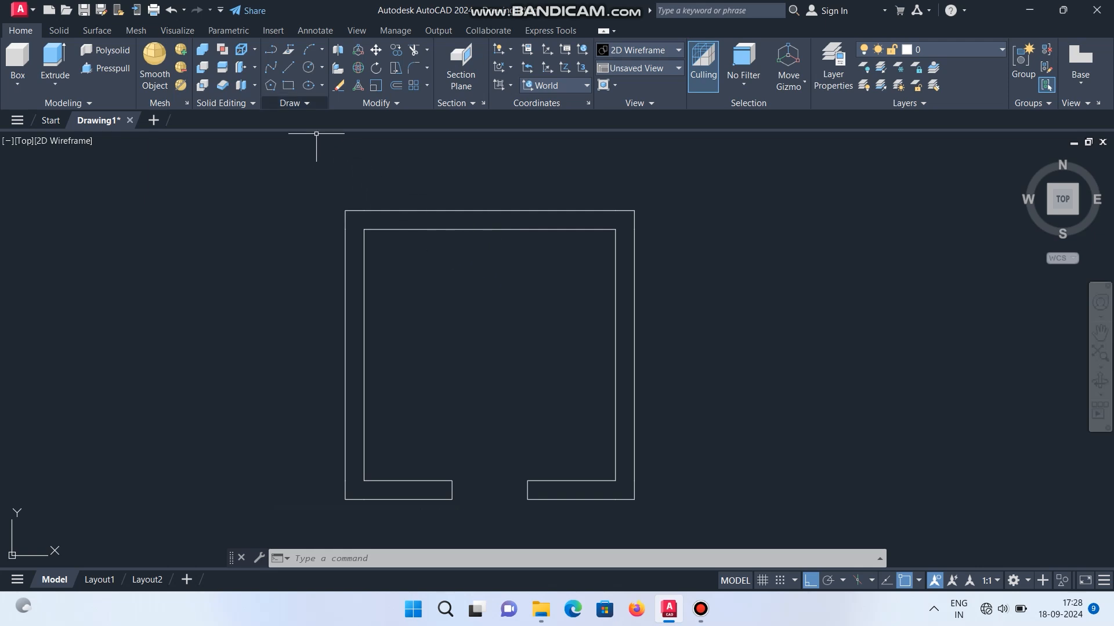
pyautogui.click(289, 66)
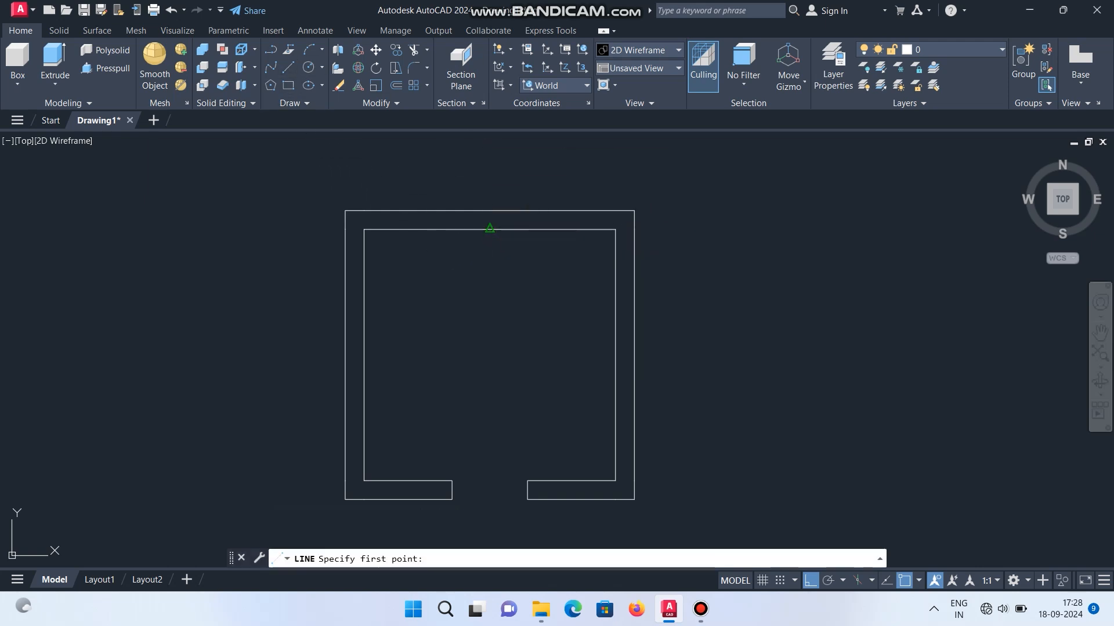
pyautogui.click(490, 229)
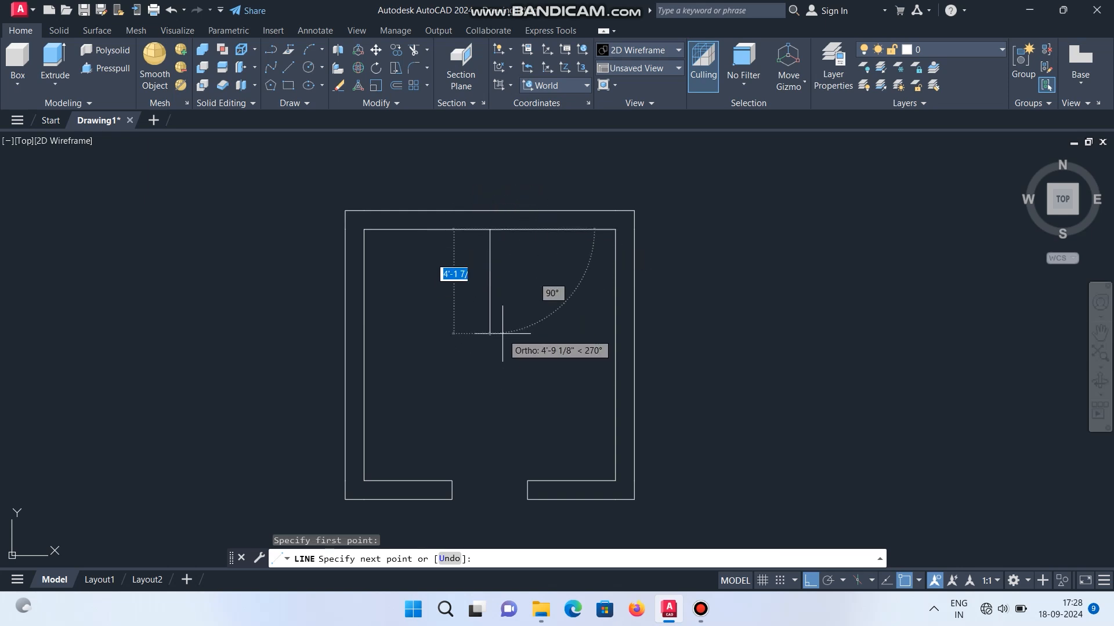
pyautogui.write("1.5'")
pyautogui.press('Return')
pyautogui.moveTo(634, 229); pyautogui.dragTo(635, 276, button='middle')
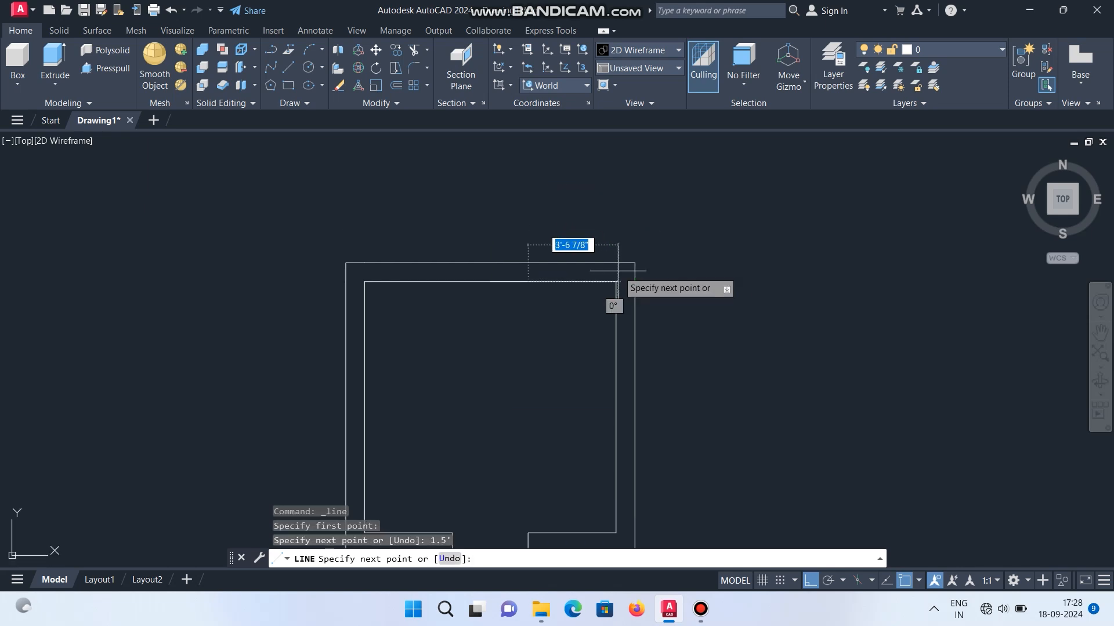
pyautogui.write('9')
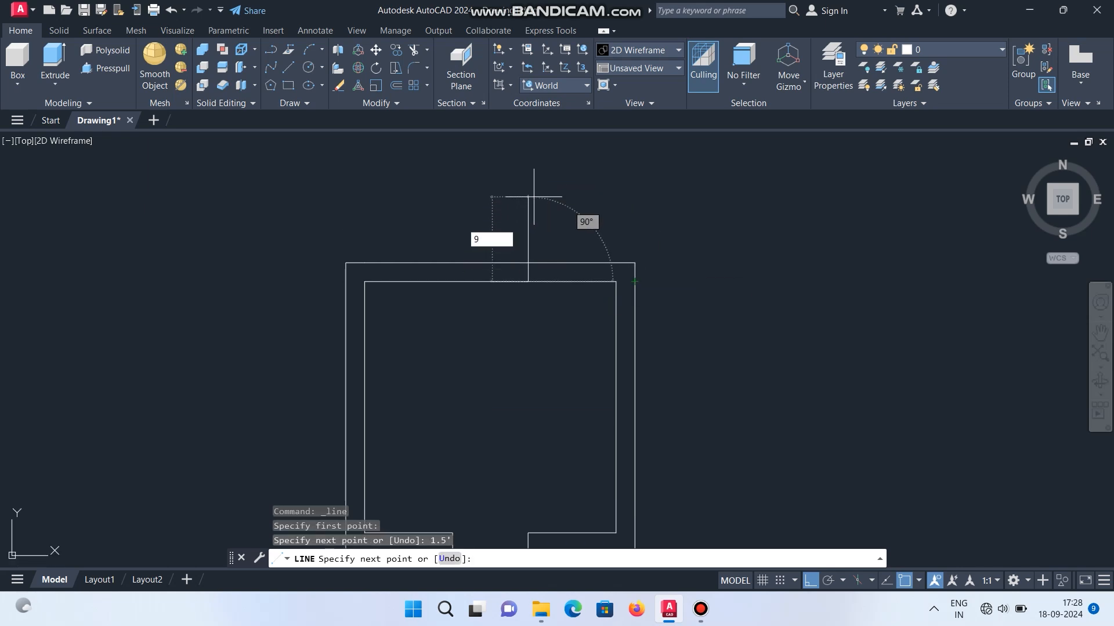
pyautogui.press('Return')
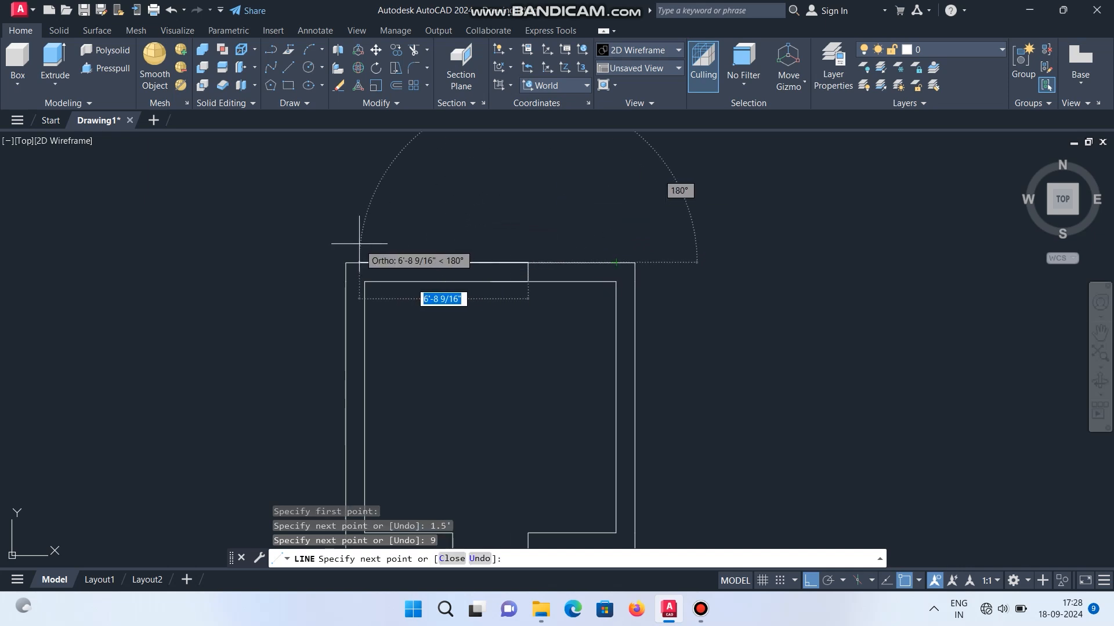
# - Continue the line 3' to the left along the outer top edge and 9" down to the inner edge, ending the line
pyautogui.write('3')
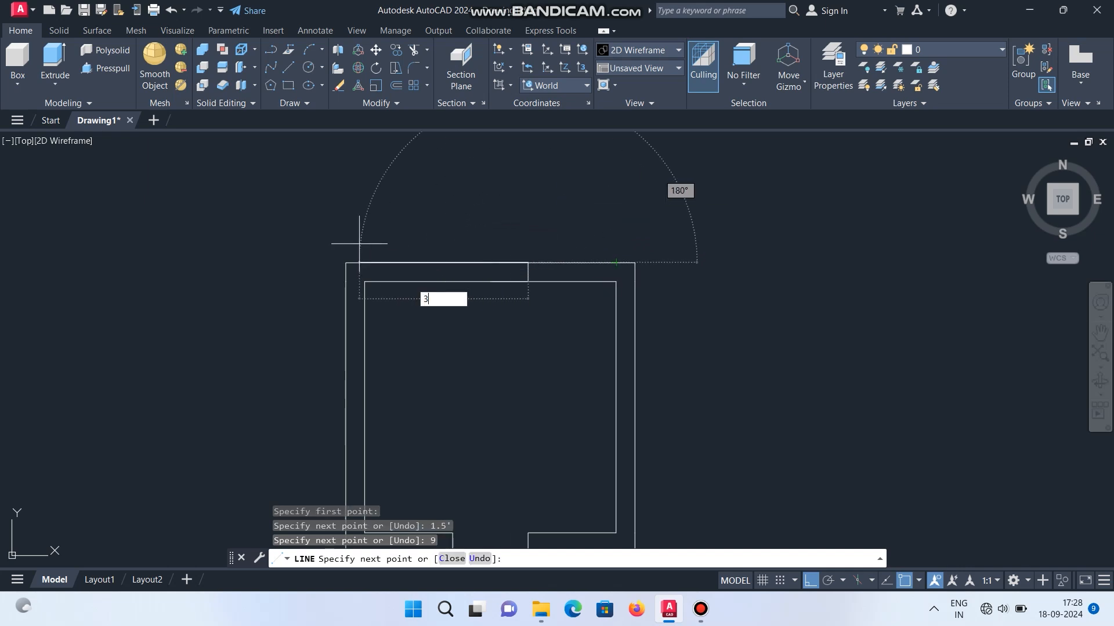
pyautogui.write("'")
pyautogui.press('Return')
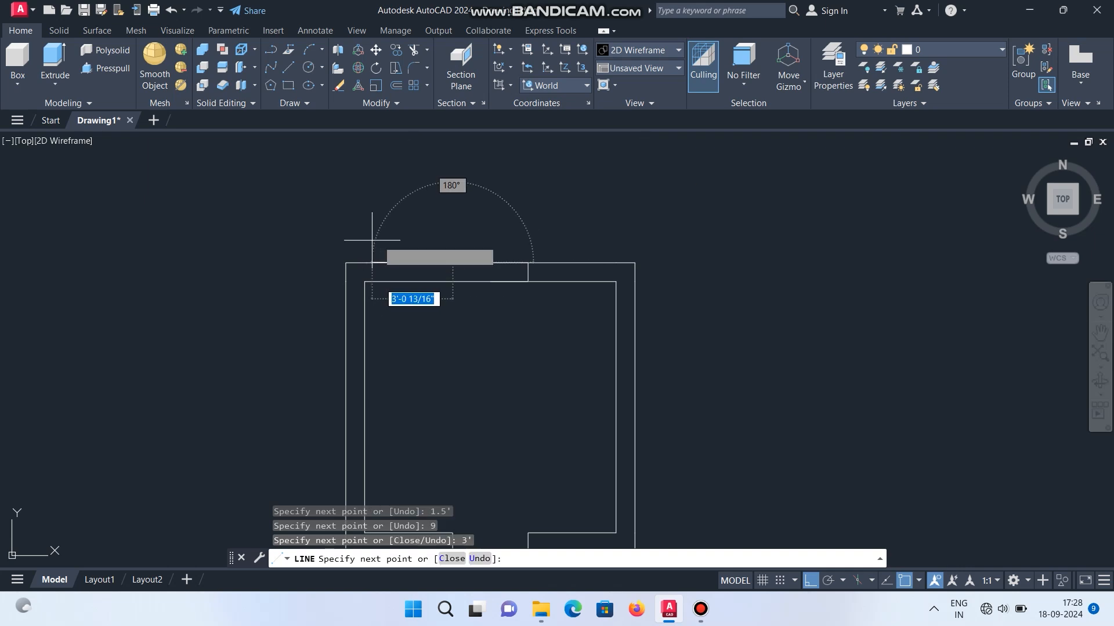
pyautogui.write('9')
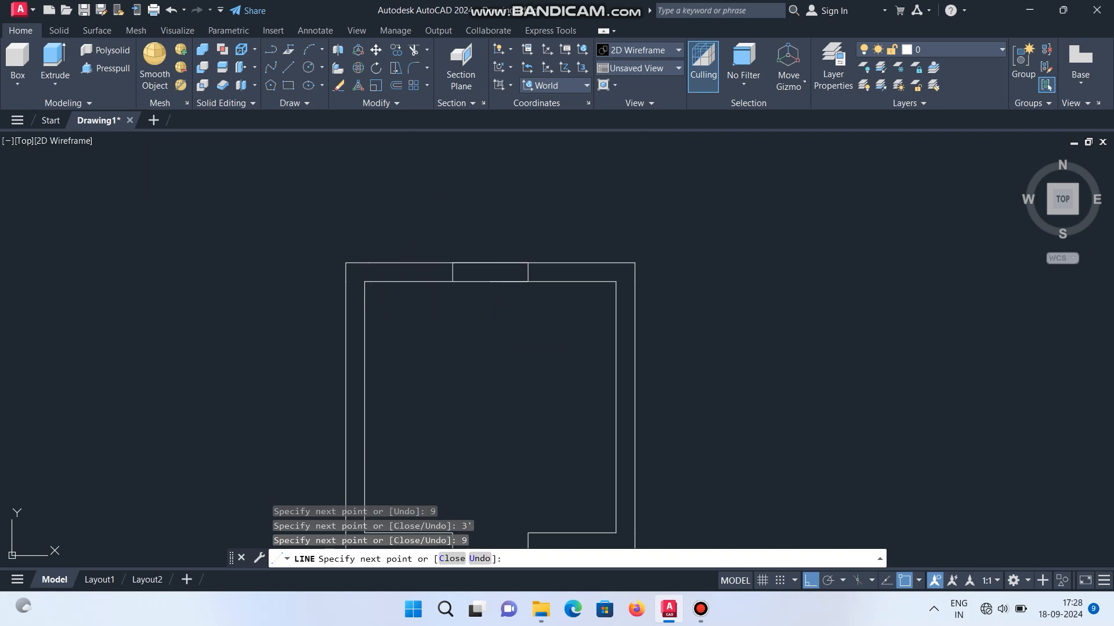
pyautogui.press('Escape')
# - Draw a line from the midpoint of the left 9" jamb in the top wall 1" up and 3' right to the opposite jamb
pyautogui.scroll(2, 506, 275)
pyautogui.scroll(1, 468, 236)
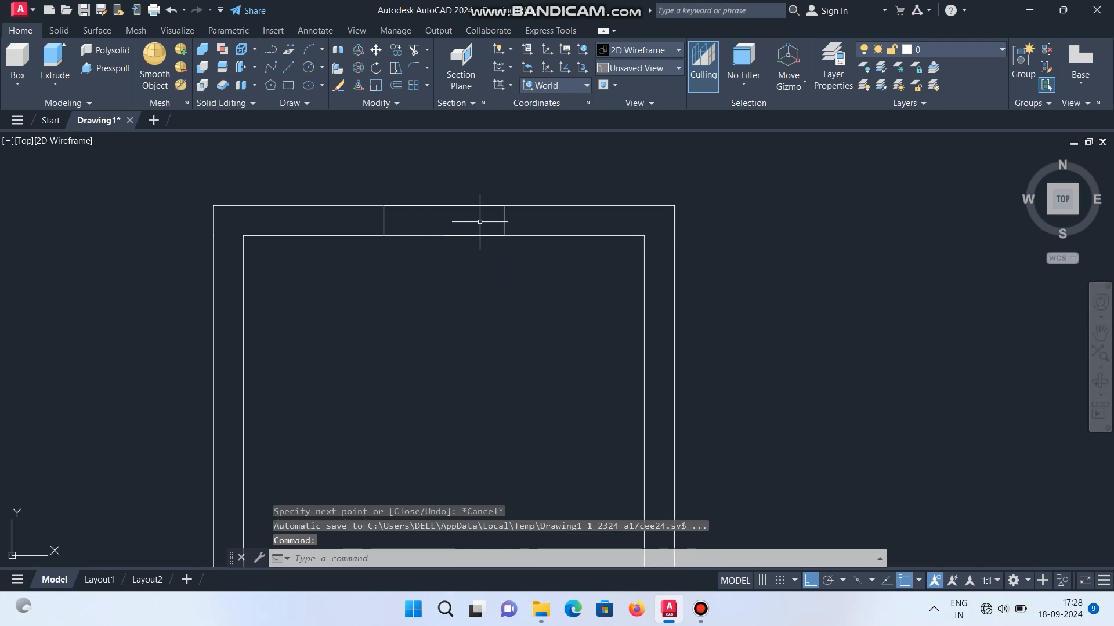
pyautogui.scroll(3, 405, 194)
pyautogui.moveTo(405, 194); pyautogui.dragTo(398, 236, button='middle')
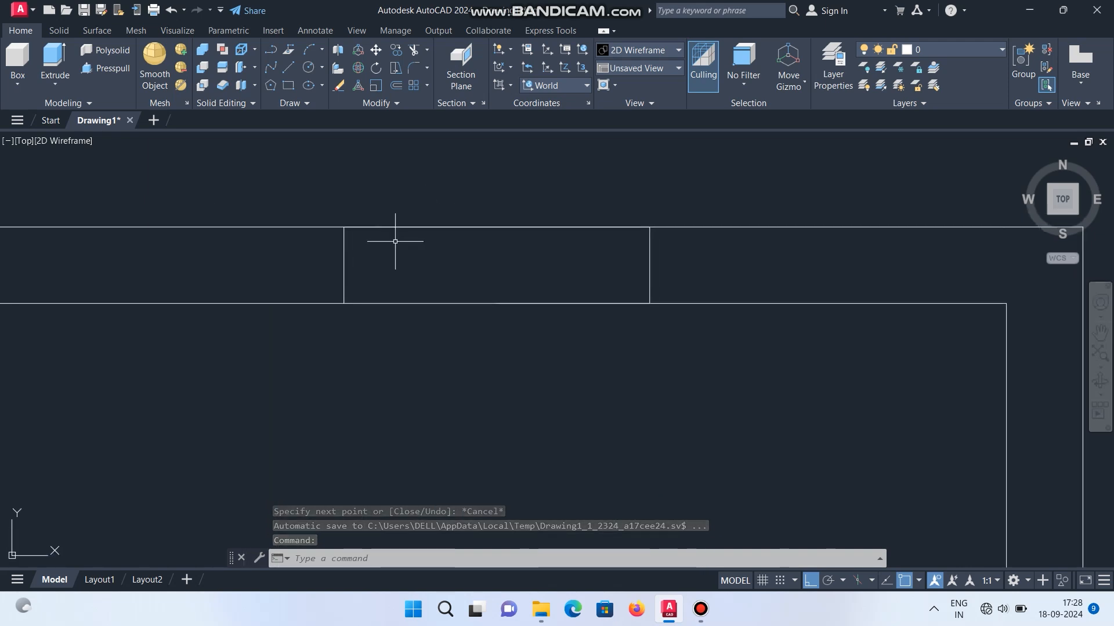
pyautogui.scroll(-2, 458, 272)
pyautogui.scroll(2, 435, 279)
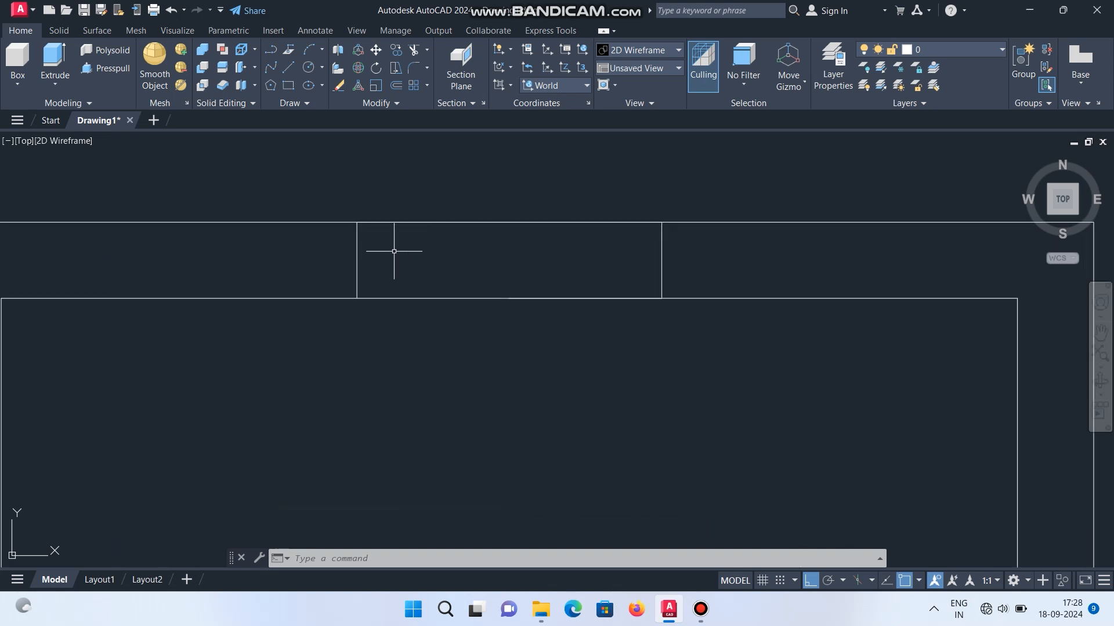
pyautogui.write('l')
pyautogui.press('Return')
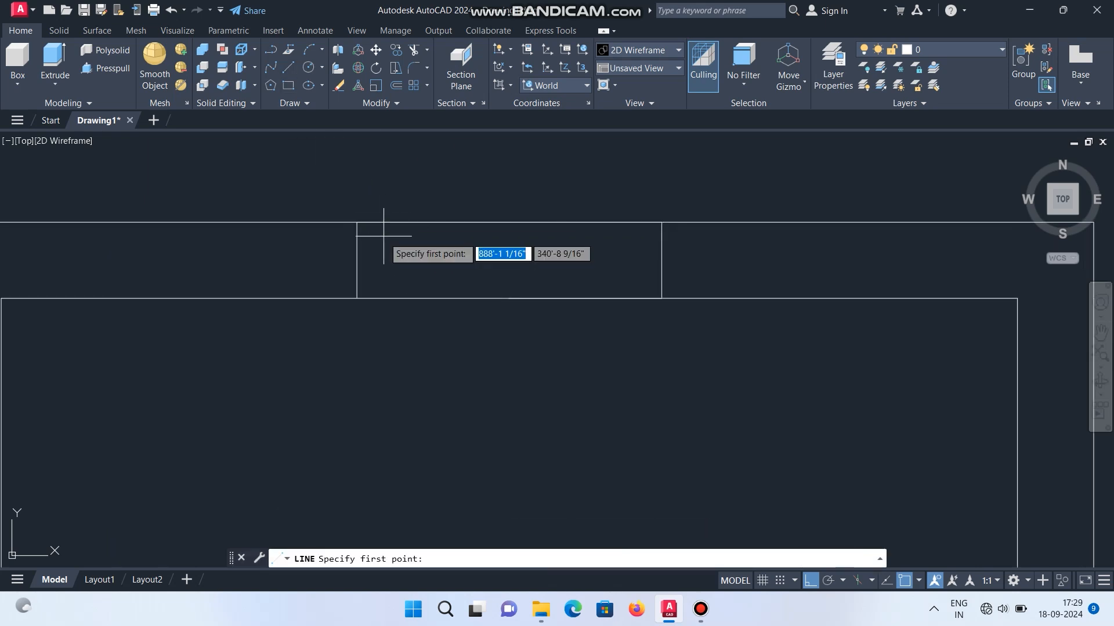
pyautogui.scroll(2, 376, 318)
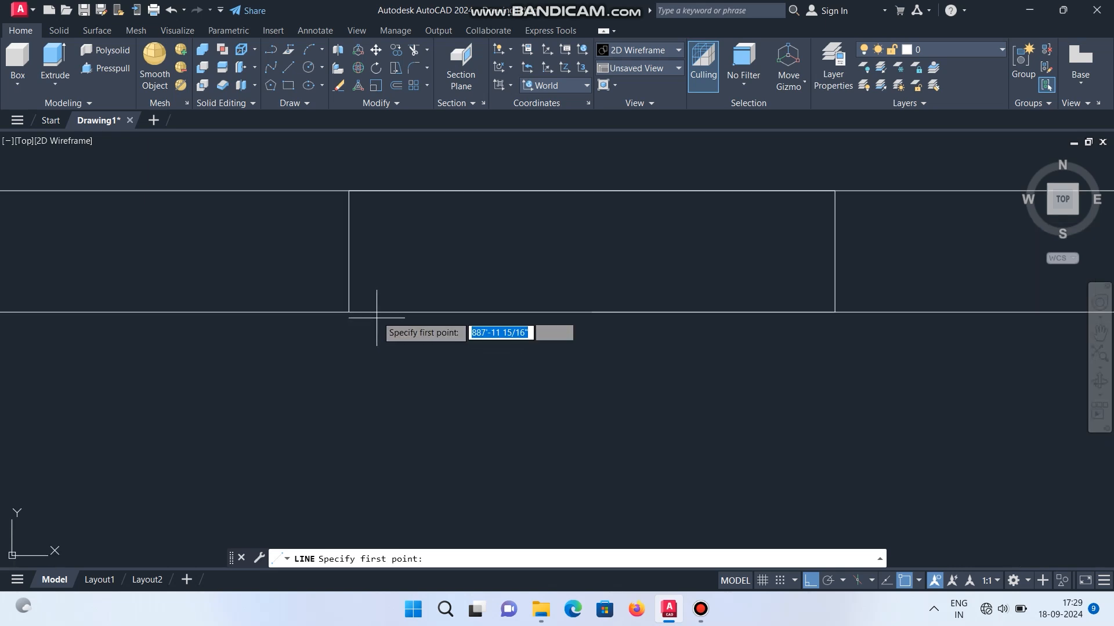
pyautogui.click(351, 264)
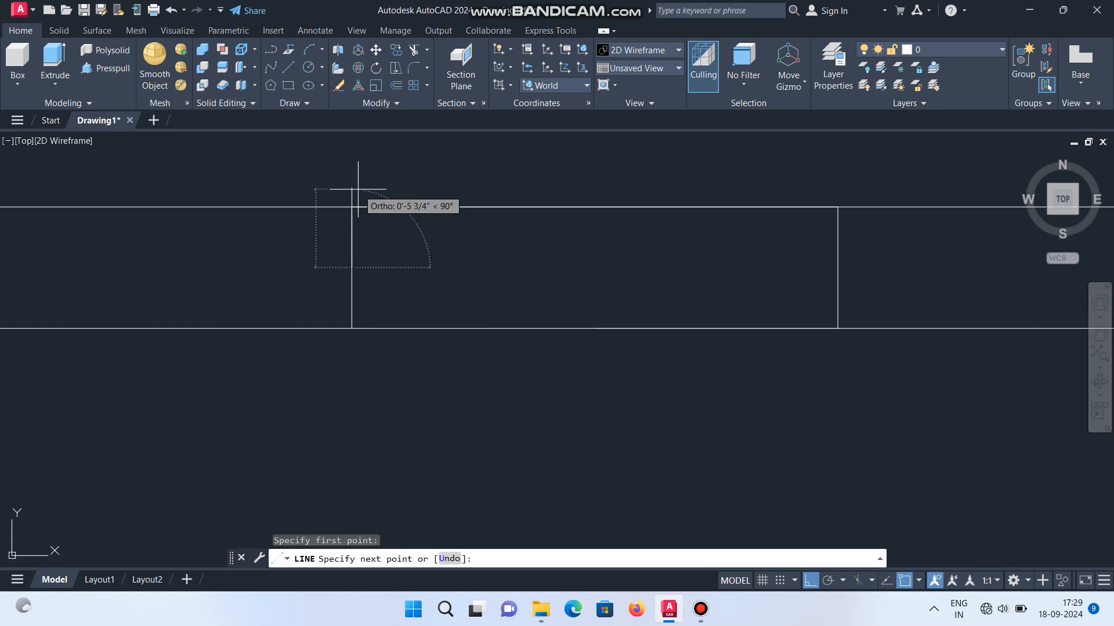
pyautogui.moveTo(358, 189); pyautogui.dragTo(358, 246, button='middle')
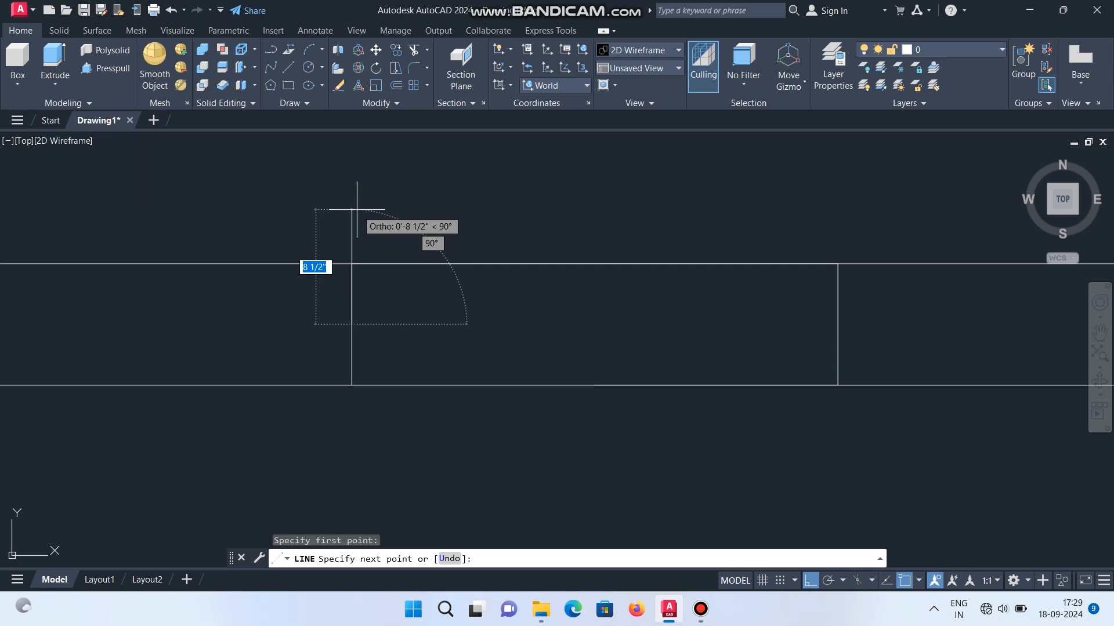
pyautogui.write('1')
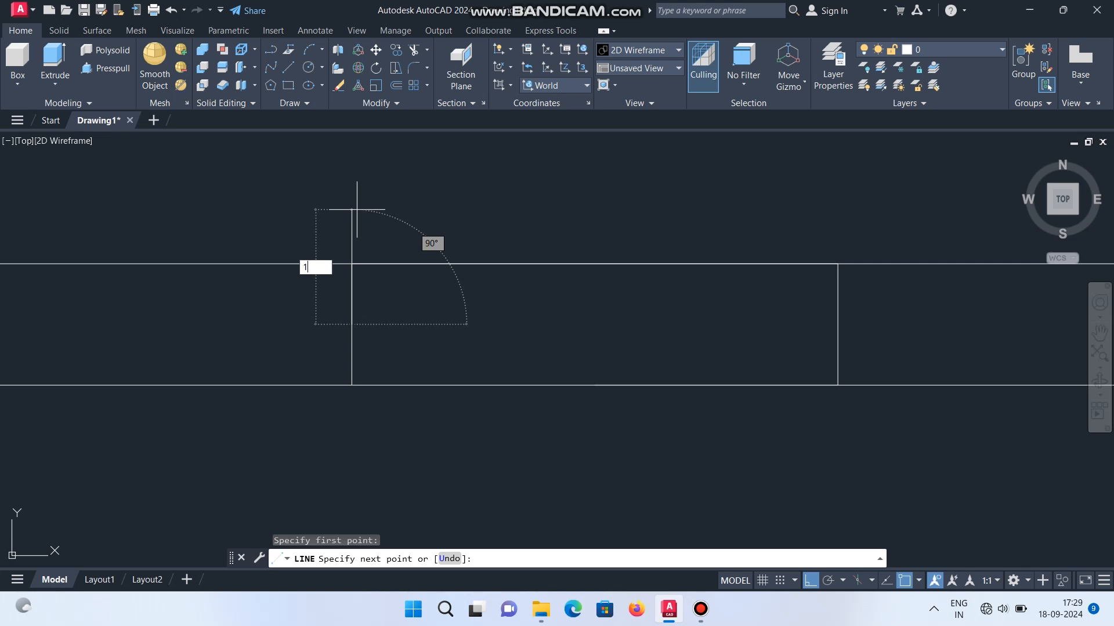
pyautogui.press('Return')
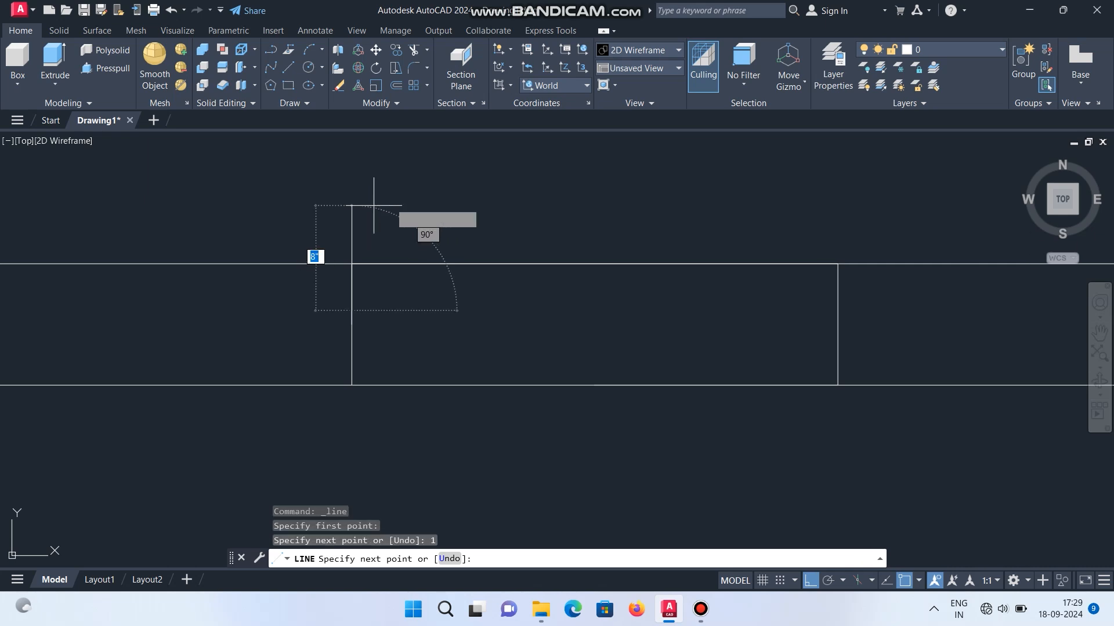
pyautogui.moveTo(856, 310); pyautogui.dragTo(838, 311, button='middle')
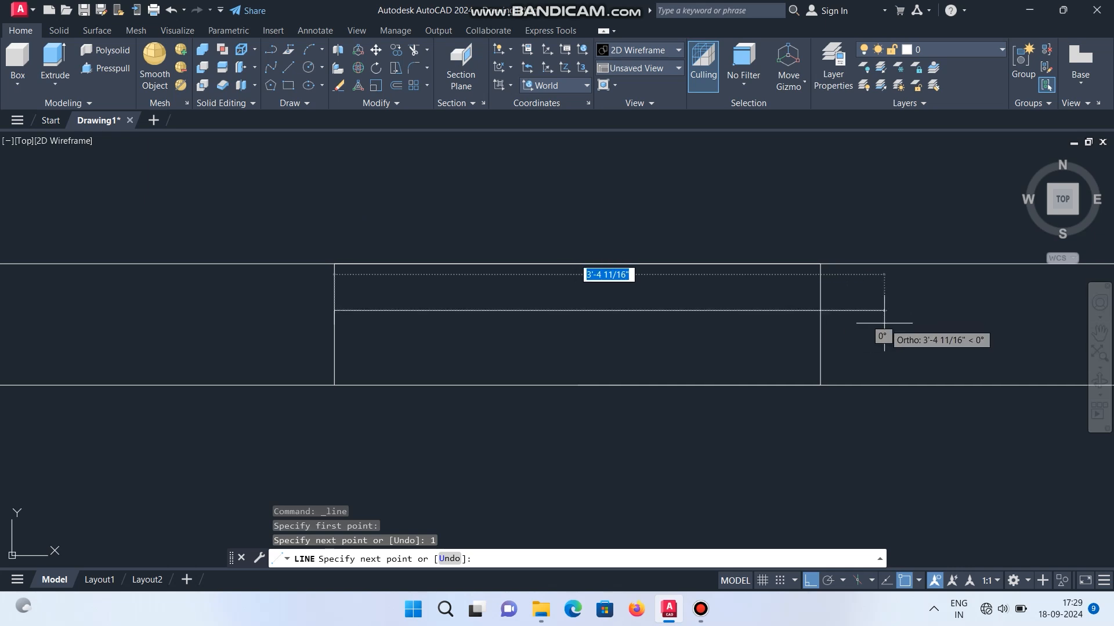
pyautogui.write("3'")
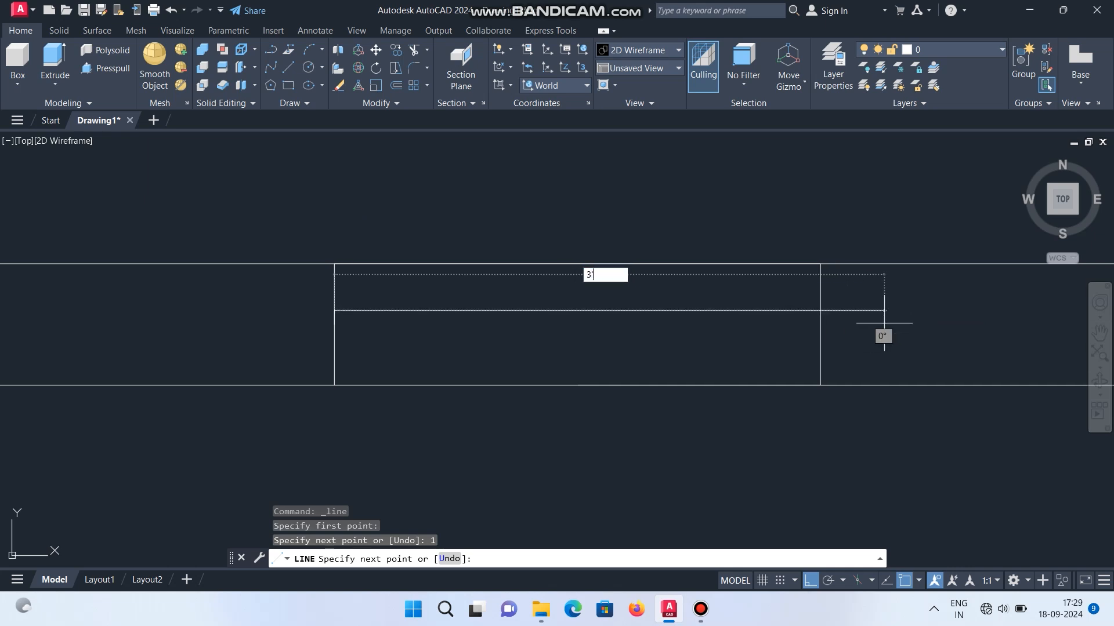
pyautogui.press('Return')
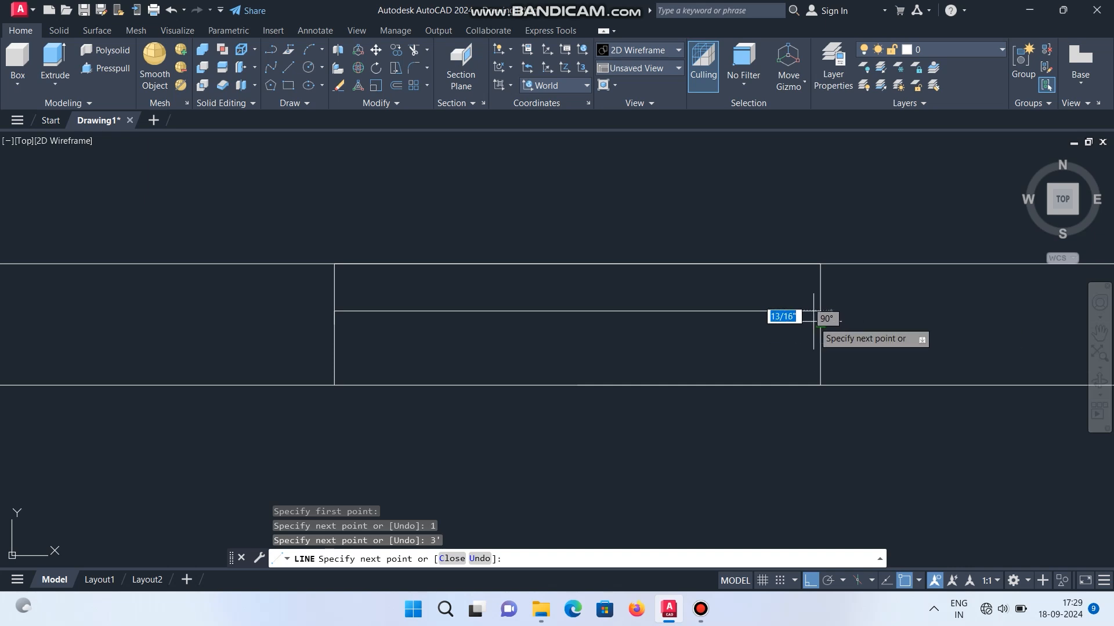
# - Continue the line 2" down the right jamb and 3' back to the left jamb, ending the line
pyautogui.write('2')
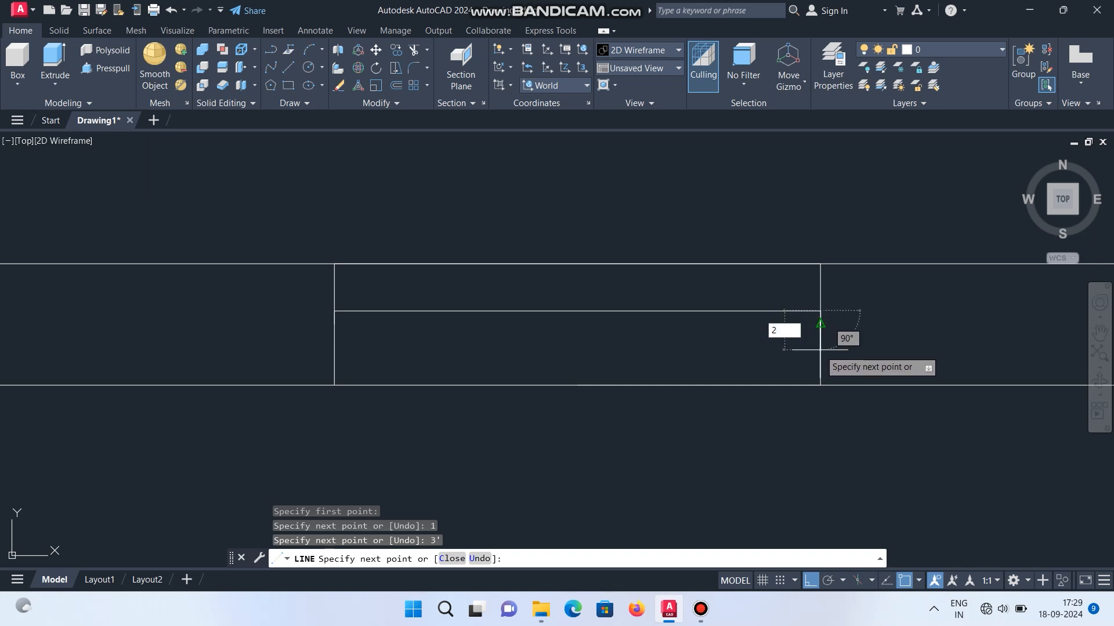
pyautogui.press('Return')
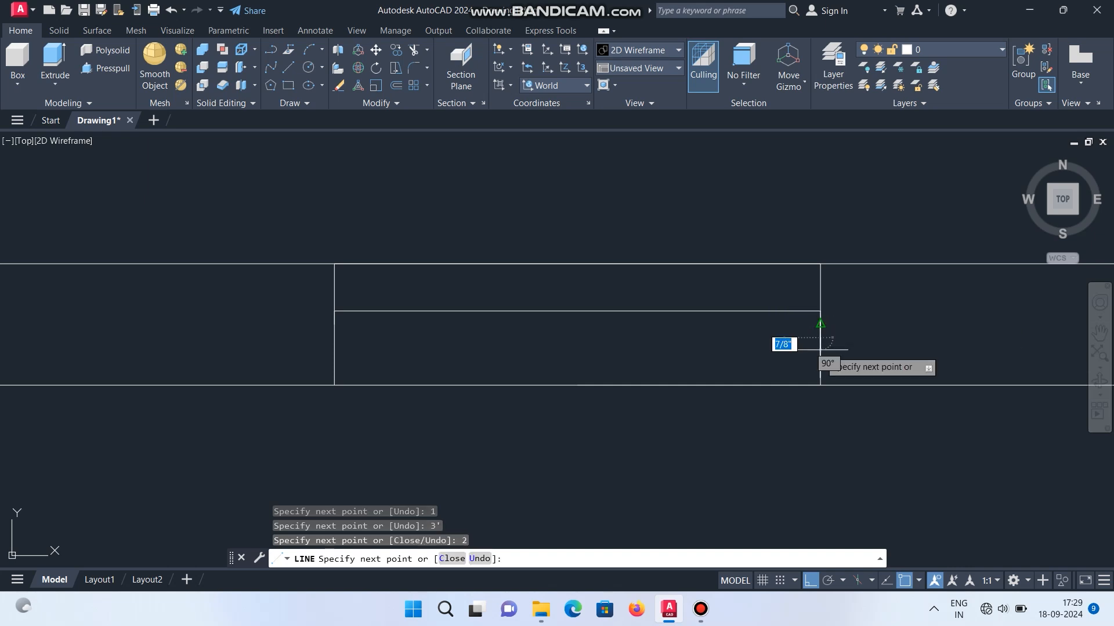
pyautogui.write("3'")
pyautogui.press('Return')
pyautogui.press('Escape')
# - Examine the whole room plan with the window in the top wall and the doorway in the bottom wall
pyautogui.scroll(-4, 436, 346)
pyautogui.scroll(-4, 436, 346)
pyautogui.moveTo(513, 357); pyautogui.dragTo(519, 249, button='middle')
pyautogui.scroll(1, 517, 249)
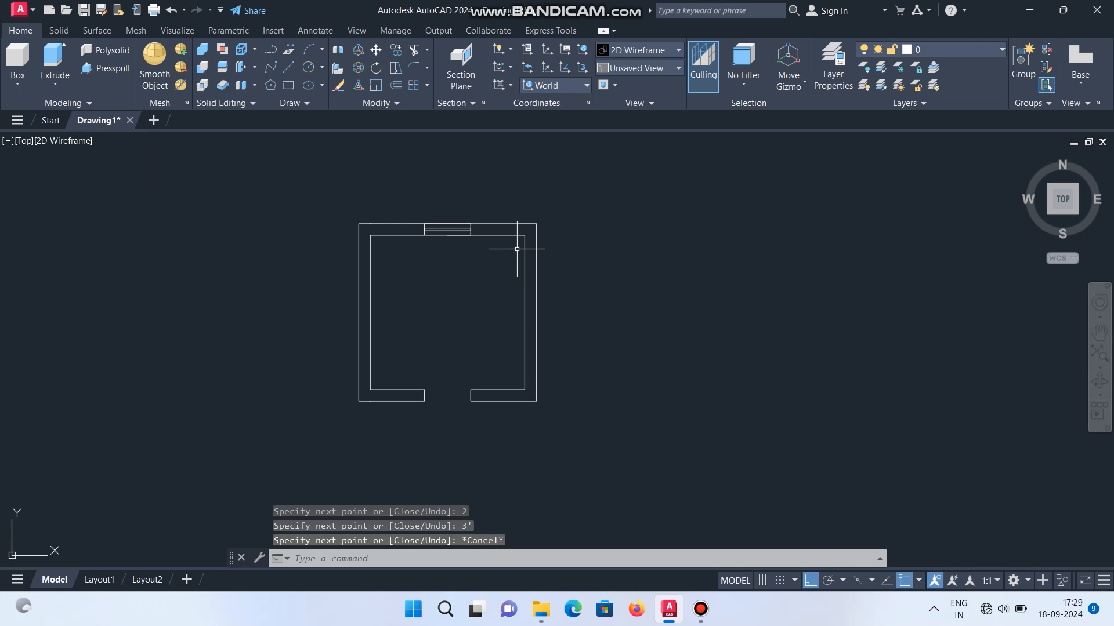
pyautogui.scroll(4, 441, 391)
pyautogui.scroll(-2, 458, 422)
pyautogui.moveTo(464, 419); pyautogui.dragTo(479, 448, button='middle')
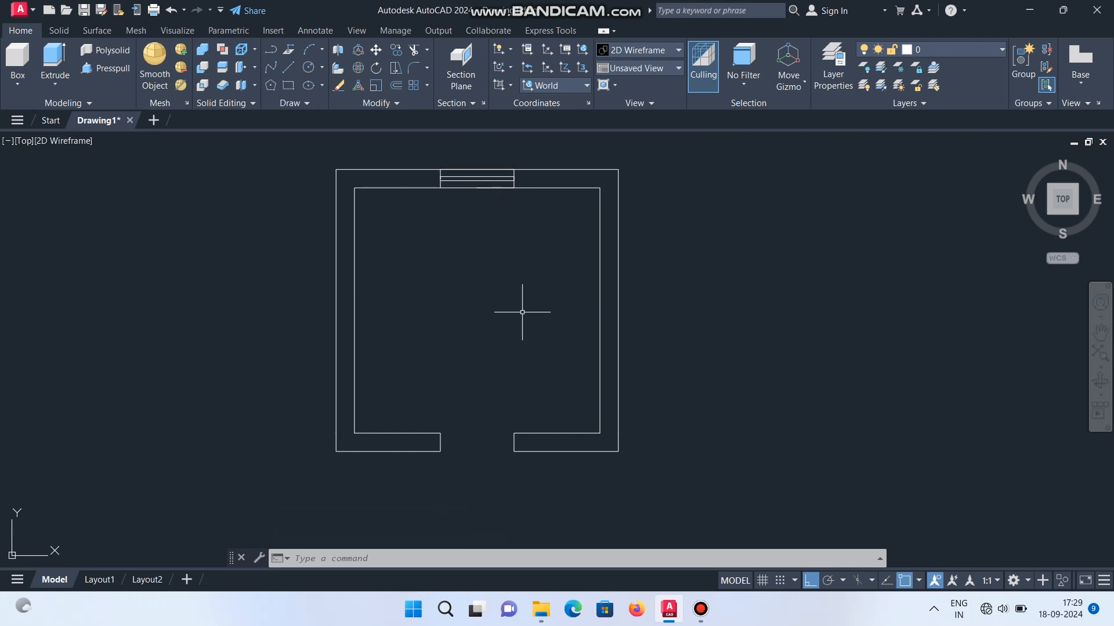
pyautogui.moveTo(493, 368); pyautogui.dragTo(557, 383, button='middle')
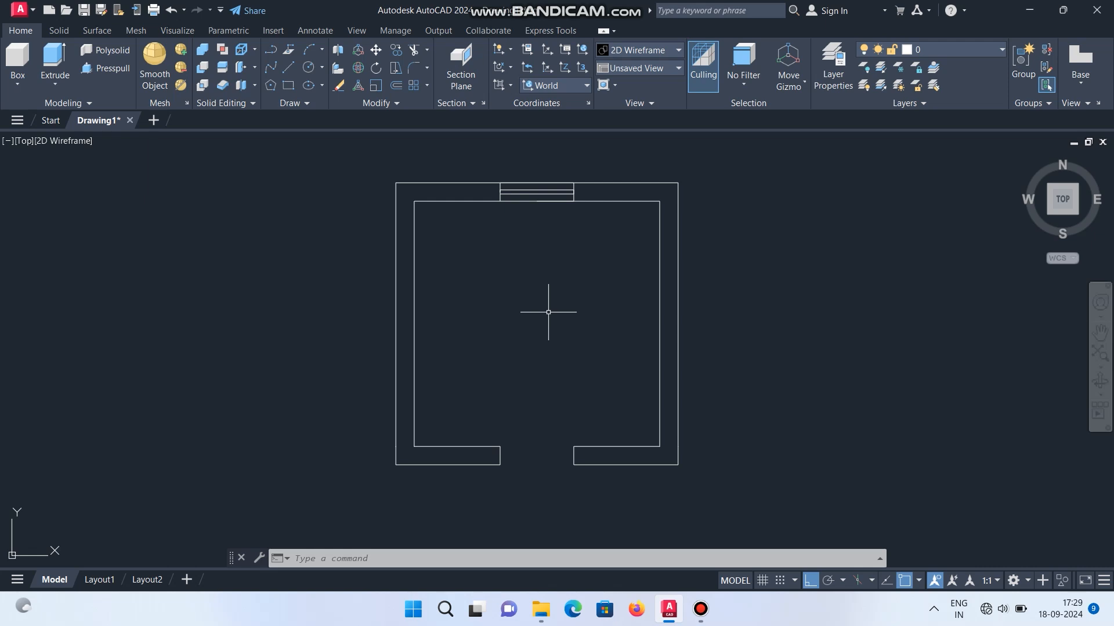
pyautogui.moveTo(547, 306); pyautogui.dragTo(536, 314, button='middle')
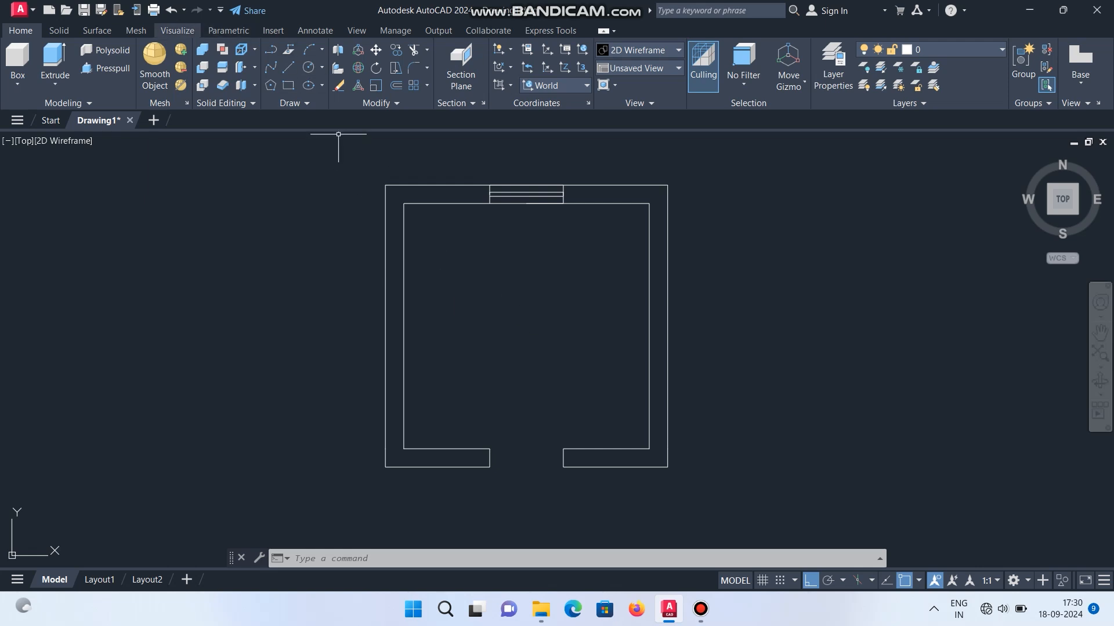
pyautogui.click(315, 30)
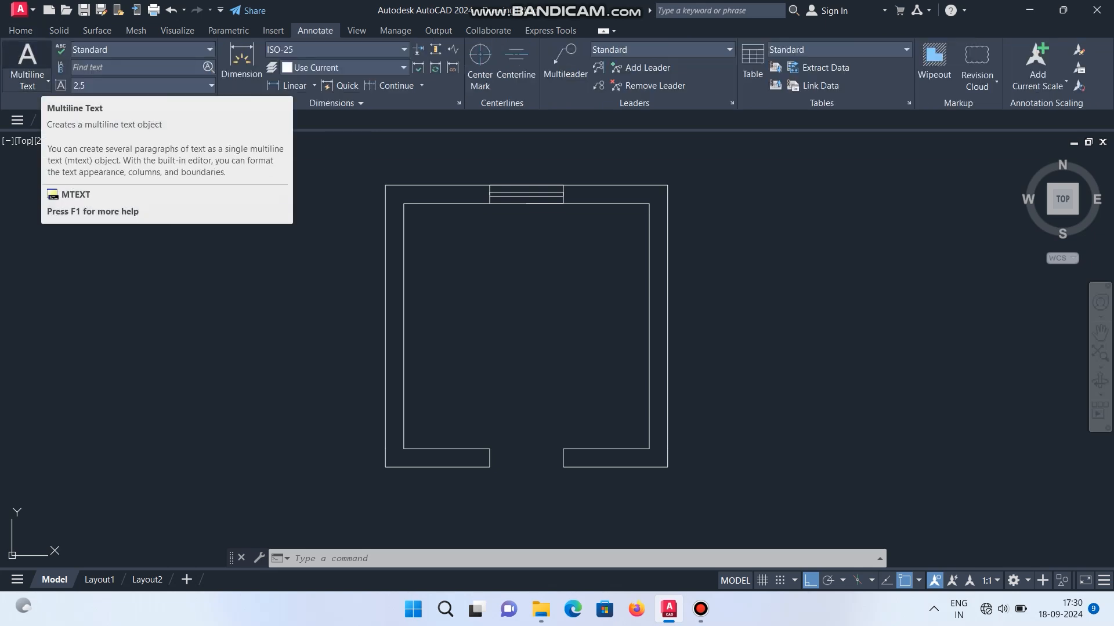
pyautogui.click(27, 61)
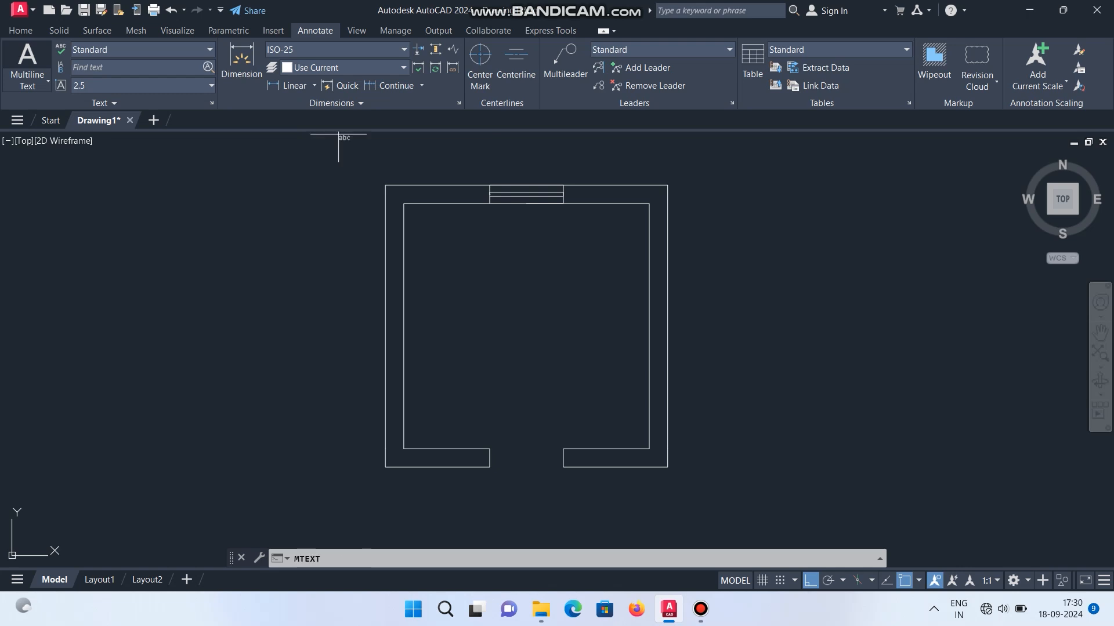
pyautogui.click(429, 273)
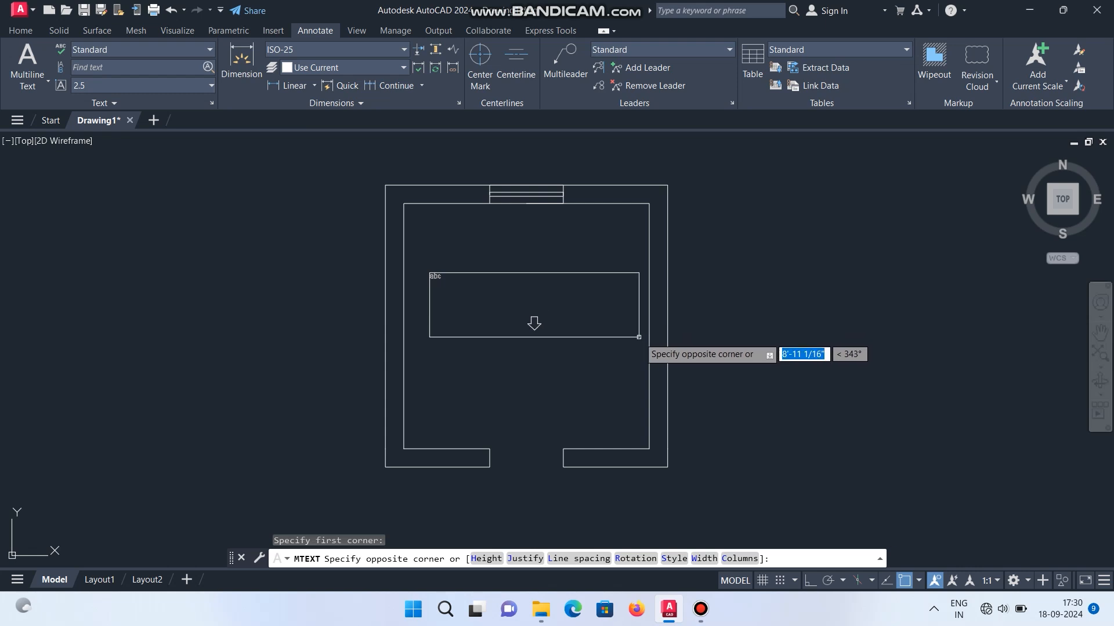
pyautogui.click(639, 337)
pyautogui.press('Escape')
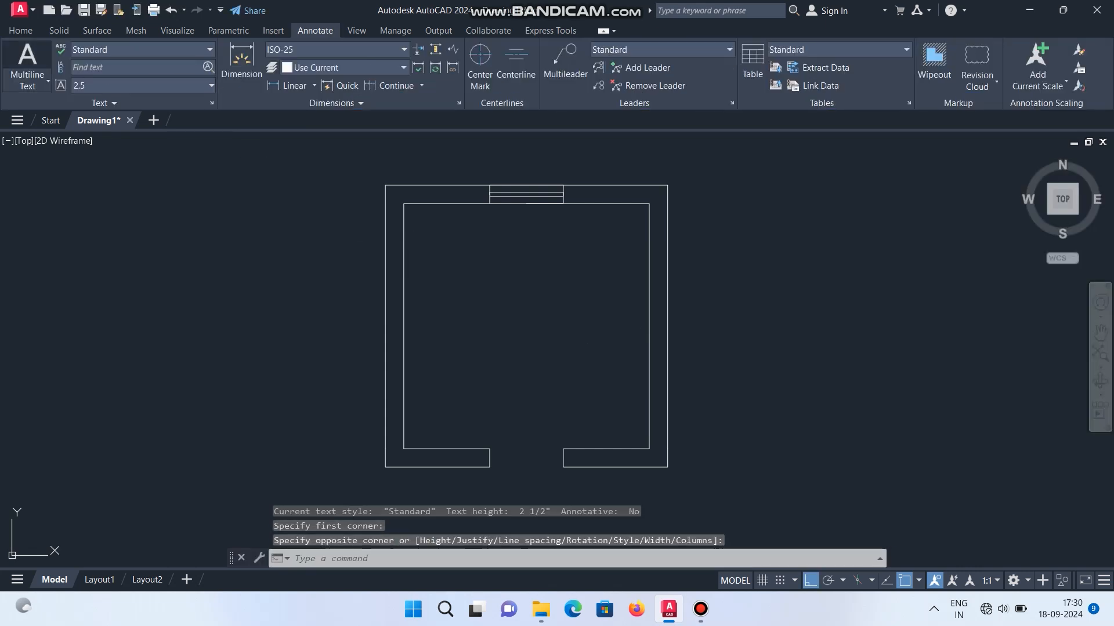
# - Place a multiline text box inside the upper part of the room and enter "BED ROOM" with "10' X 10'" on a second line
pyautogui.click(27, 58)
pyautogui.click(432, 273)
pyautogui.click(551, 334)
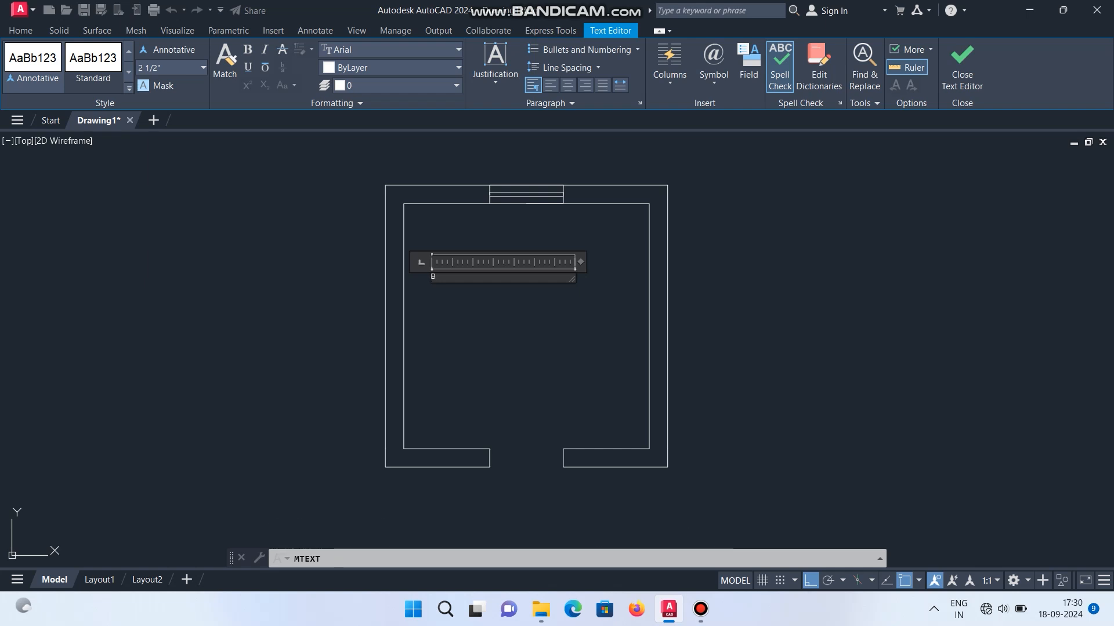
pyautogui.write('ROOM')
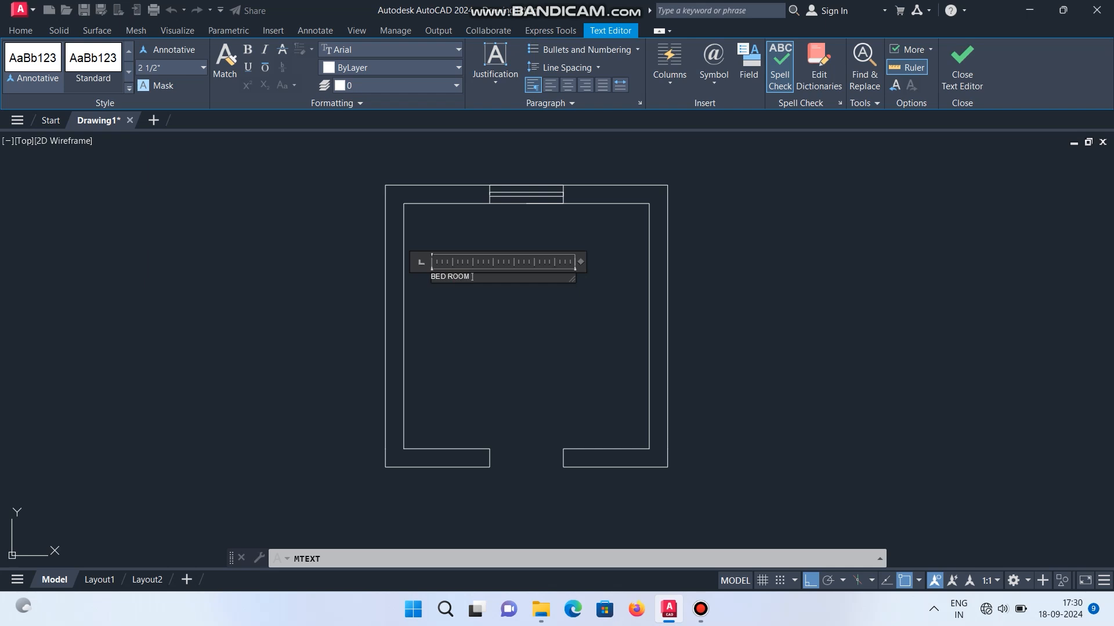
pyautogui.press('Return')
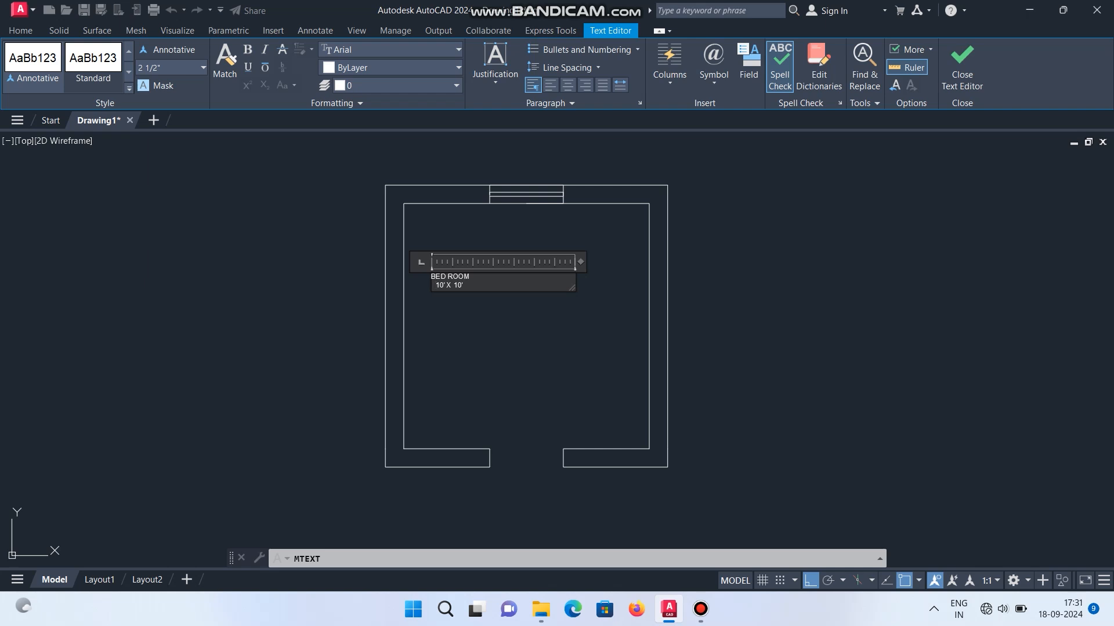
pyautogui.hotkey('ctrl', 'a')
pyautogui.click(202, 68)
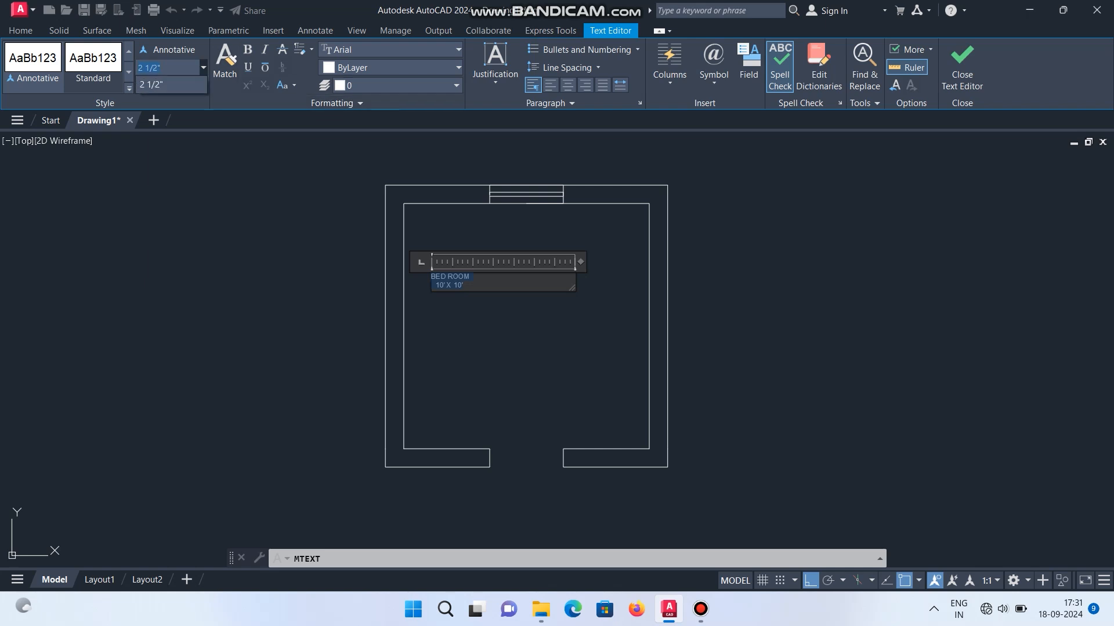
pyautogui.click(157, 68)
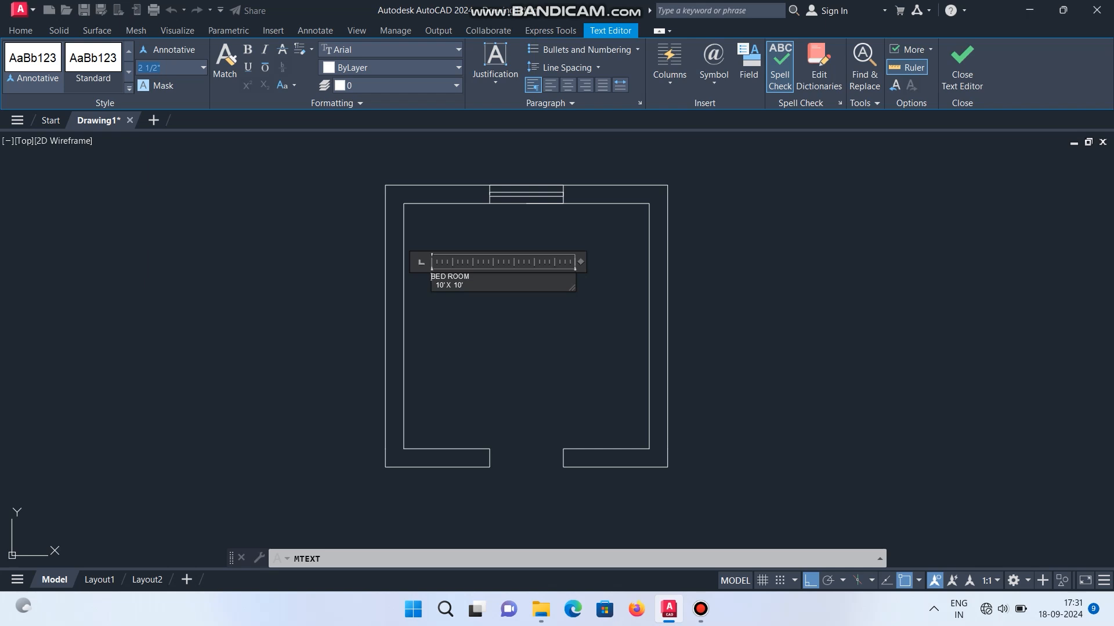
pyautogui.write('10')
pyautogui.press('Escape')
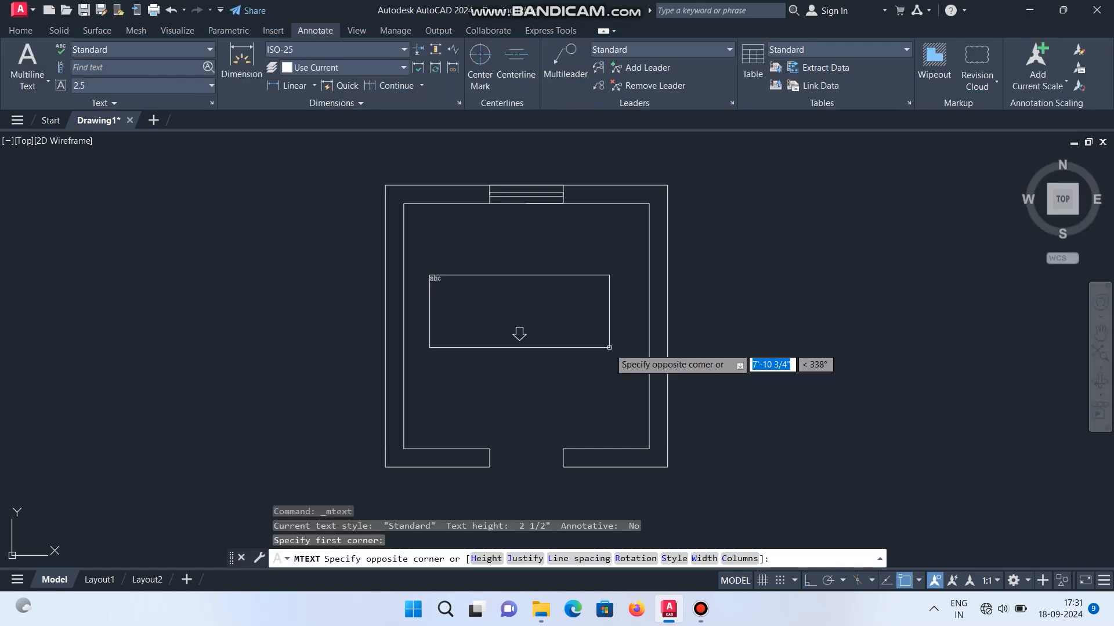
# - Place a multiline text box inside the upper part of the room and enter "BED ROOM"
pyautogui.click(624, 354)
pyautogui.write('b')
pyautogui.write('BED ROO')
pyautogui.write('M')
# - Set the height of the whole "BED ROOM" text to 10" and finish editing it
pyautogui.hotkey('ctrl', 'a')
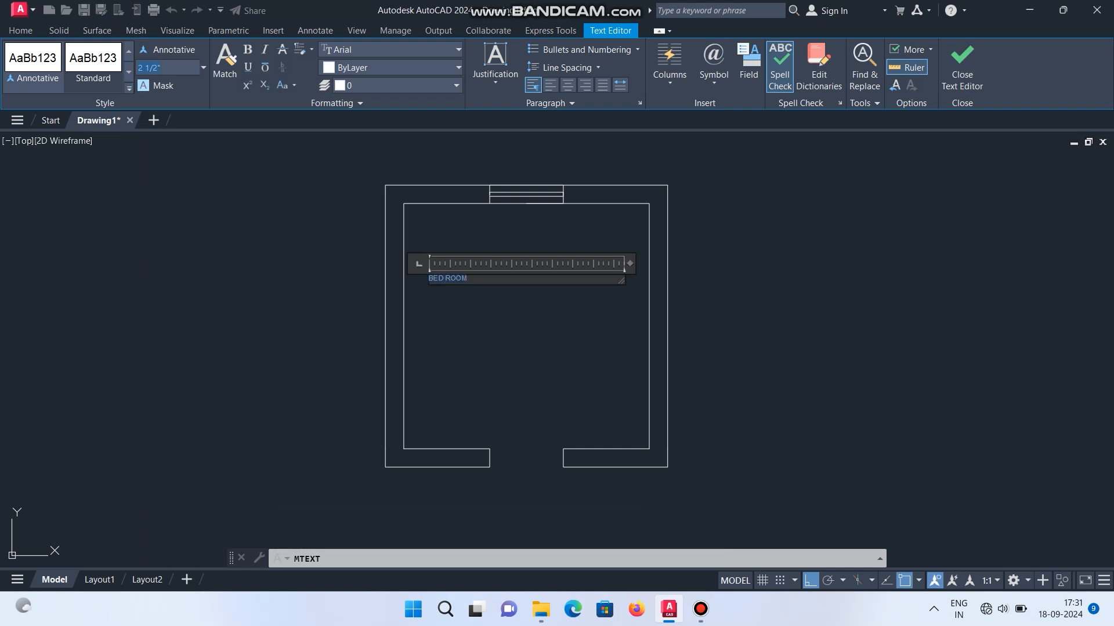
pyautogui.click(202, 68)
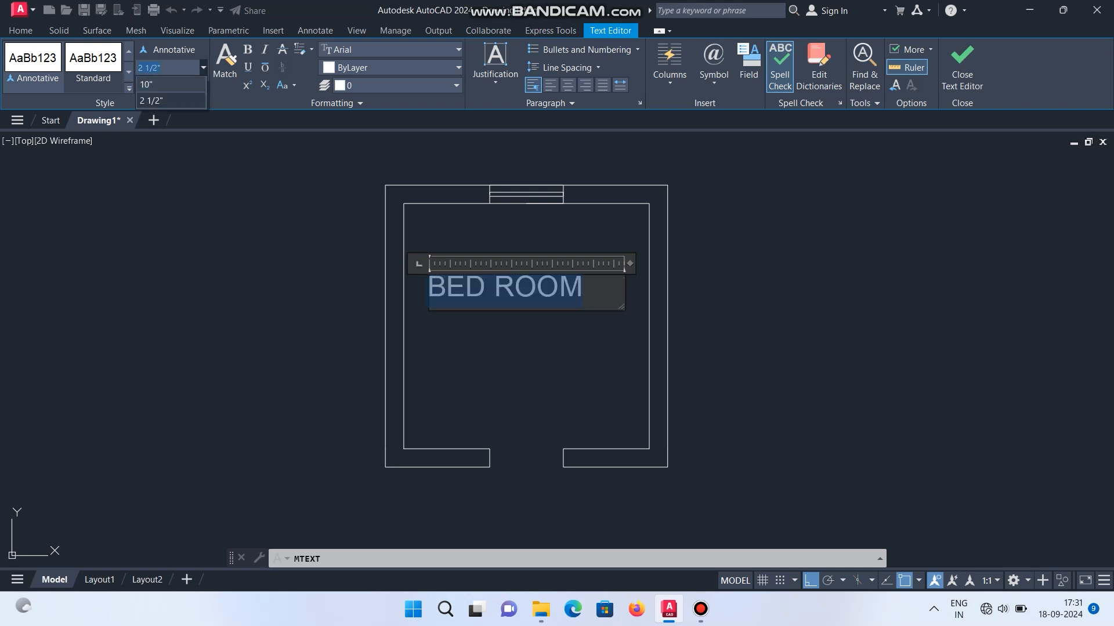
pyautogui.click(170, 84)
pyautogui.click(521, 335)
# - Move the "BED ROOM" label horizontally to the right so it is centred between the side walls
pyautogui.click(504, 294)
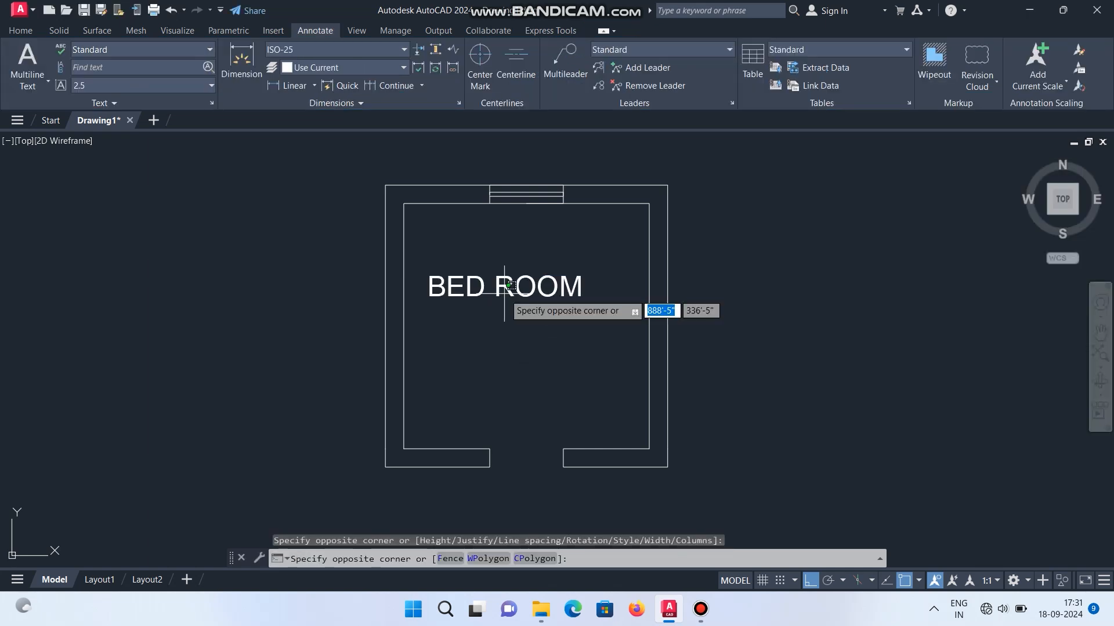
pyautogui.click(497, 287)
pyautogui.press('Escape')
pyautogui.click(538, 291)
pyautogui.rightClick(538, 291)
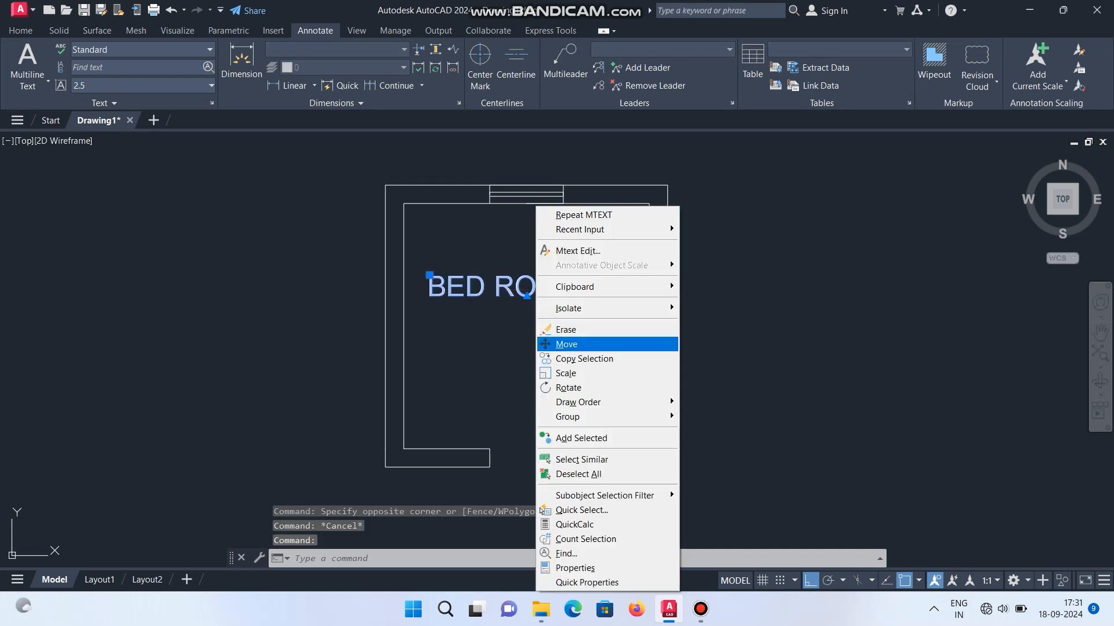
pyautogui.click(566, 344)
pyautogui.click(511, 285)
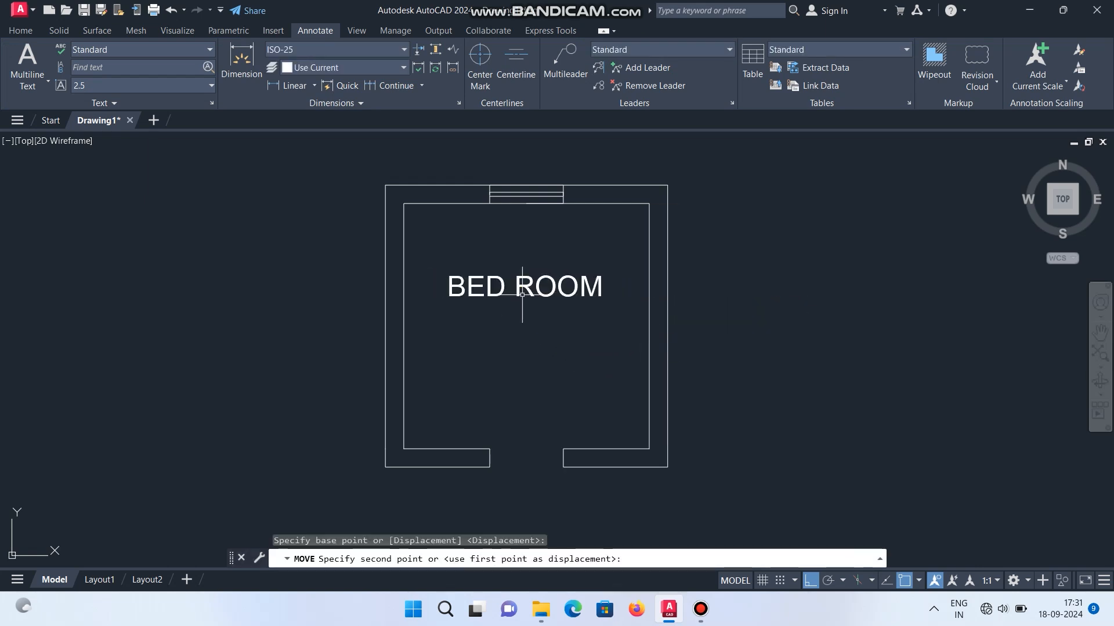
pyautogui.click(522, 286)
# - Add a second line "10' X 10'" to the "BED ROOM" label, indented with spaces to sit centred beneath it
pyautogui.doubleClick(603, 290)
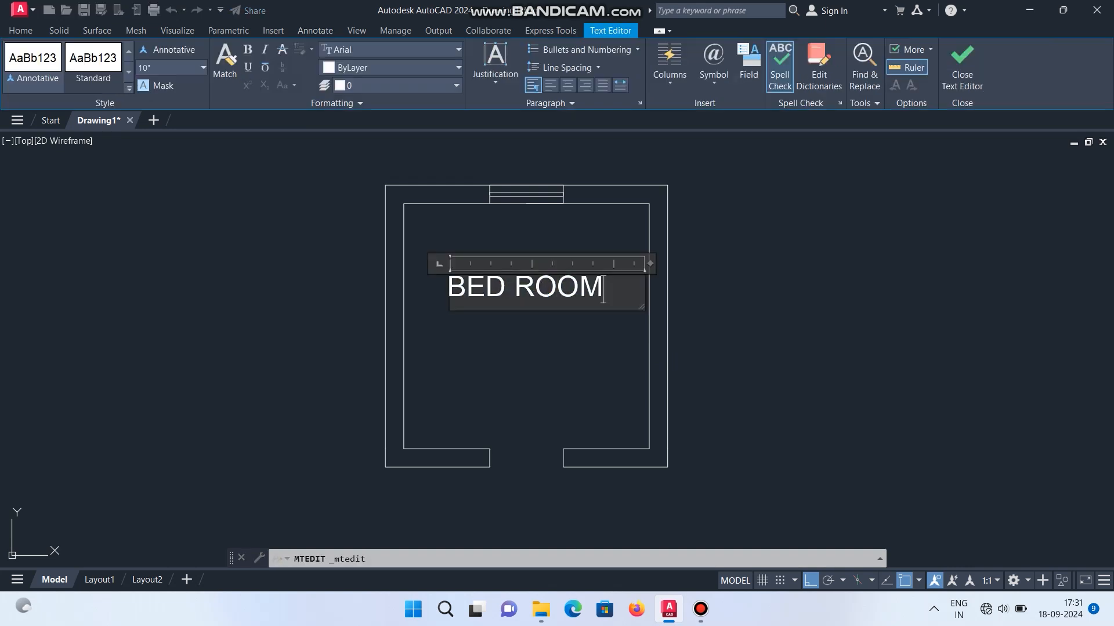
pyautogui.press('Return')
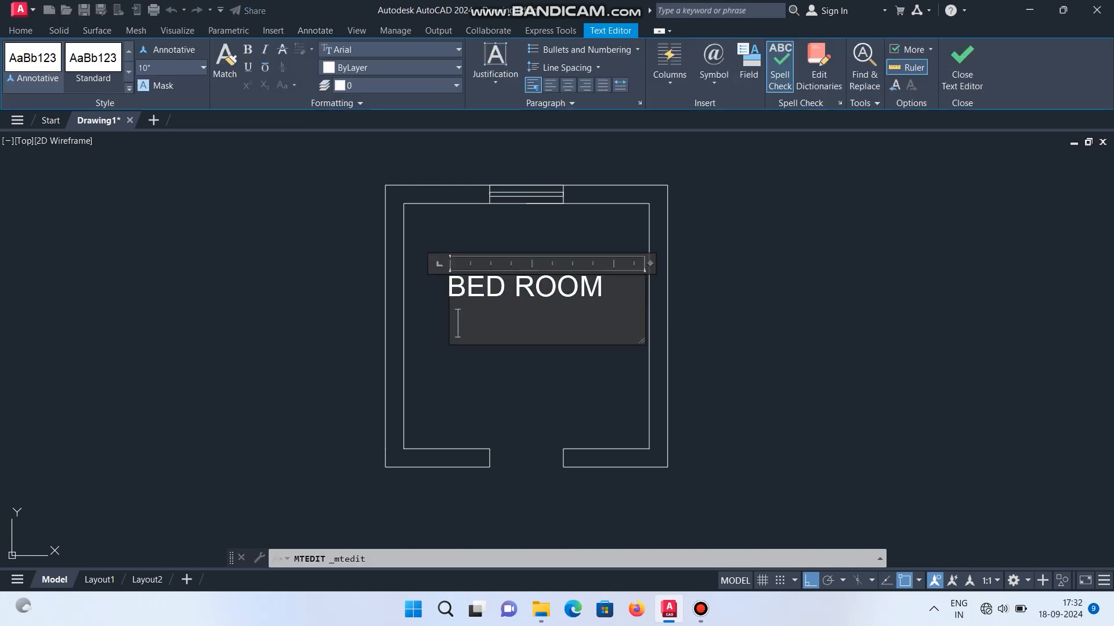
pyautogui.write('10')
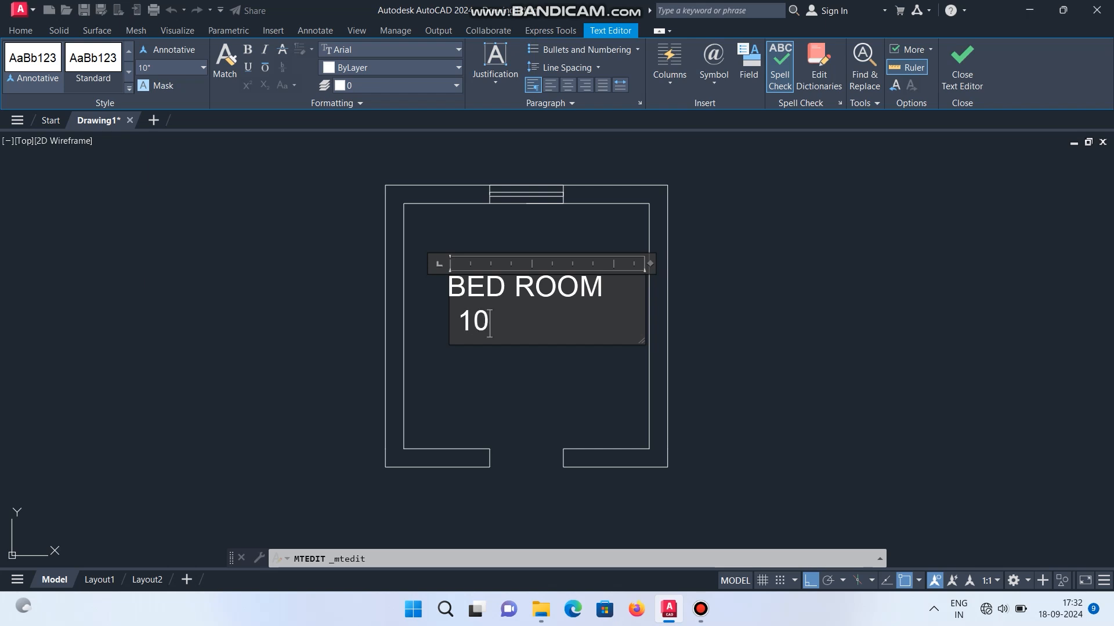
pyautogui.write("' X 10")
pyautogui.click(458, 324)
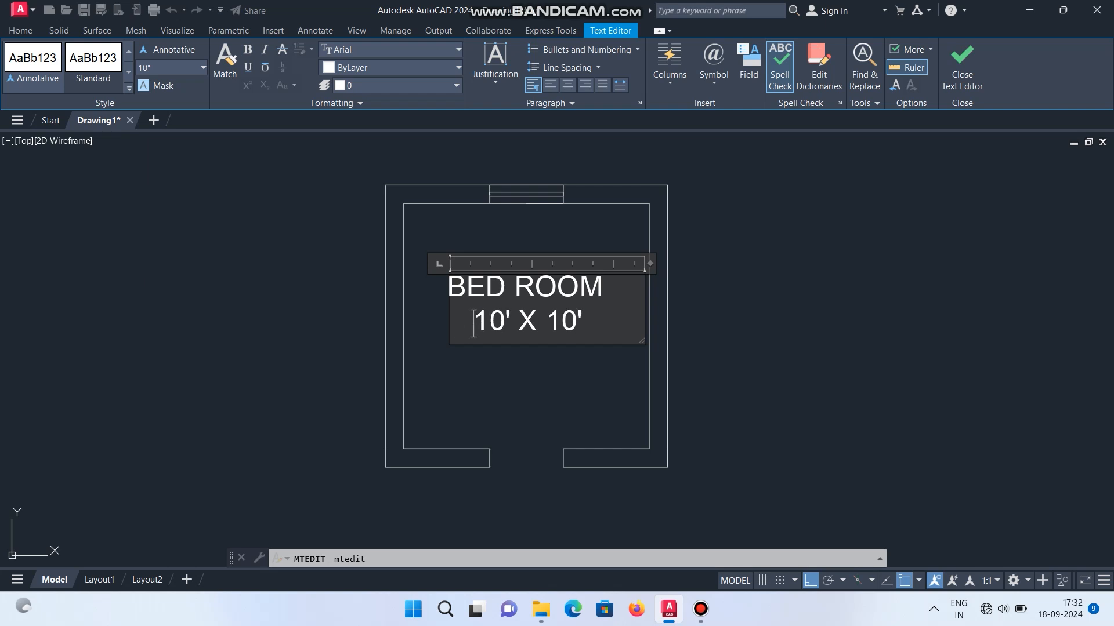
pyautogui.click(560, 221)
# - Move the two-line room label straight down about 11" to the middle of the room
pyautogui.click(546, 298)
pyautogui.rightClick(546, 298)
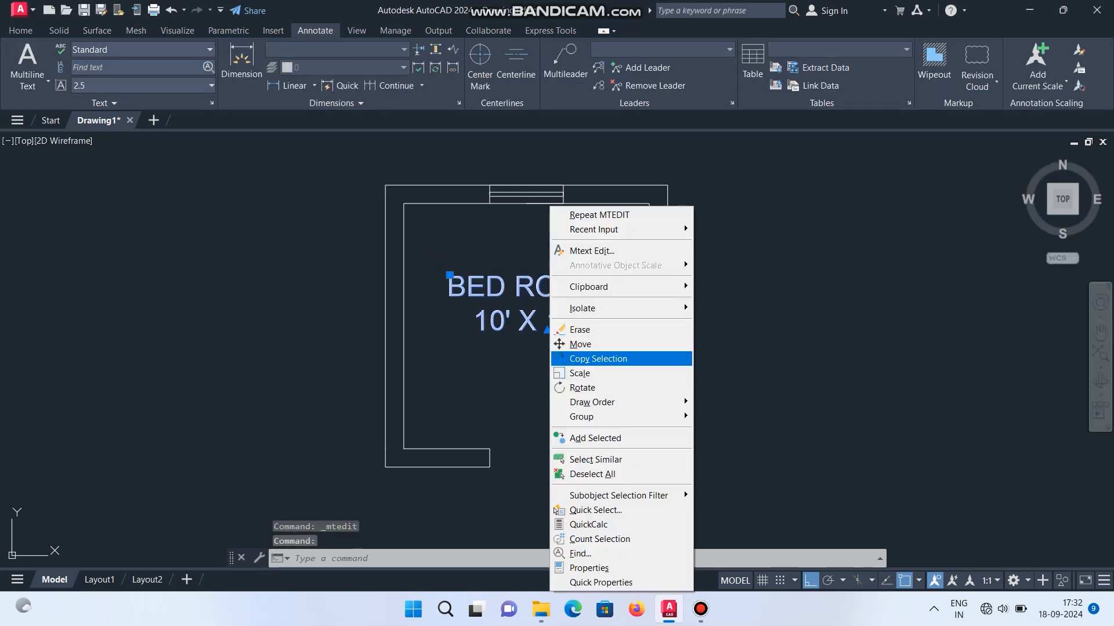
pyautogui.click(580, 344)
pyautogui.click(548, 306)
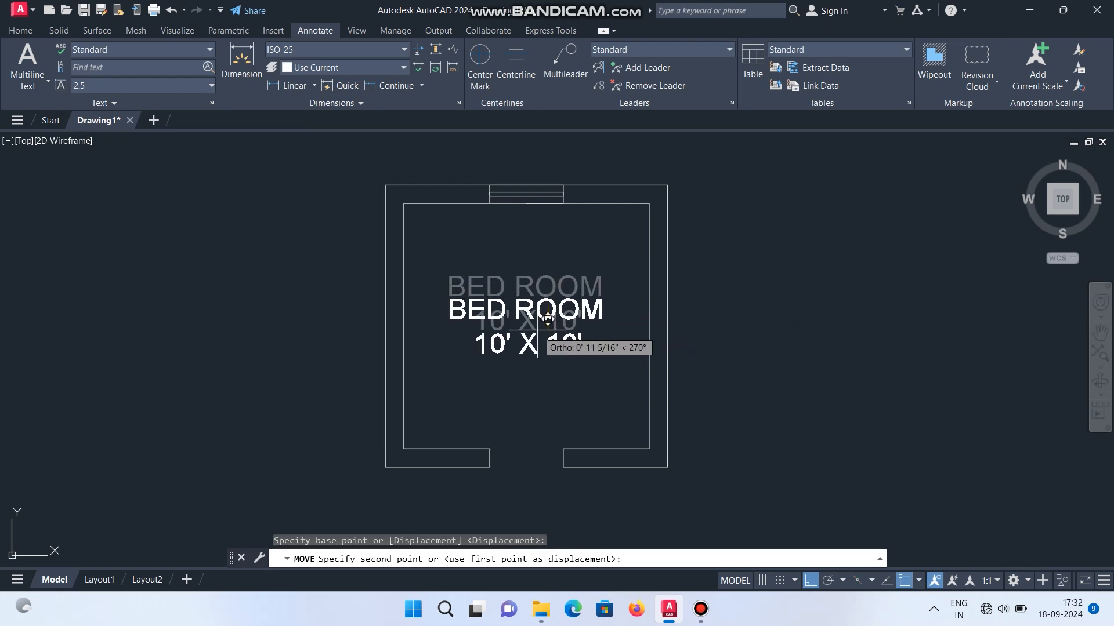
pyautogui.click(548, 328)
pyautogui.moveTo(626, 316); pyautogui.dragTo(624, 313, button='middle')
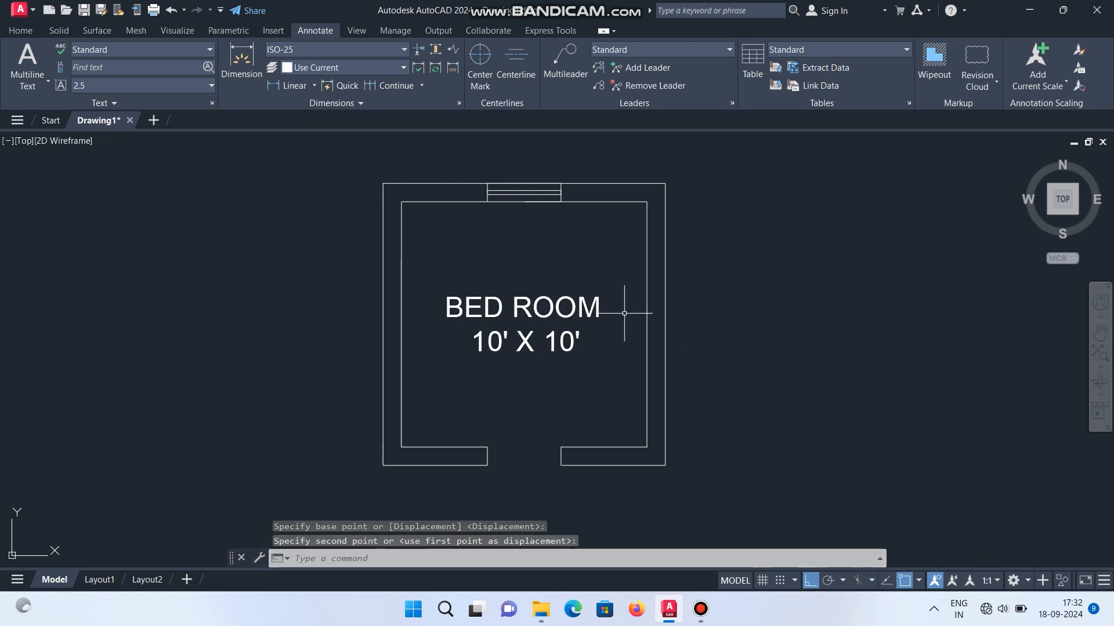
# - Preview alternative fonts for the "BED ROOM" line of the room label
pyautogui.click(490, 322)
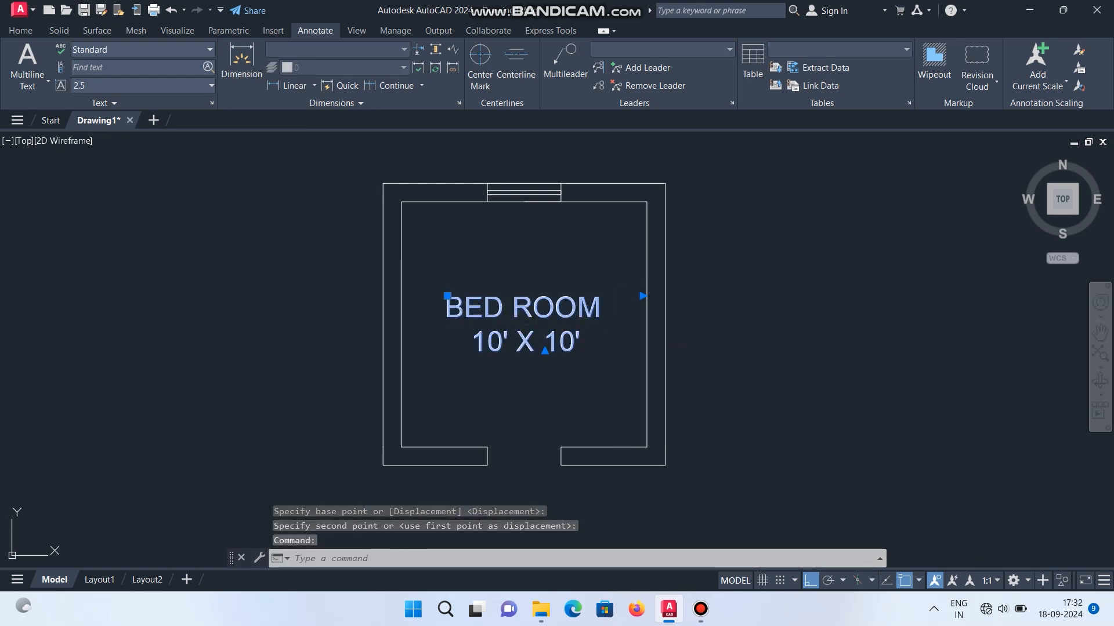
pyautogui.doubleClick(483, 313)
pyautogui.moveTo(445, 307); pyautogui.dragTo(604, 308)
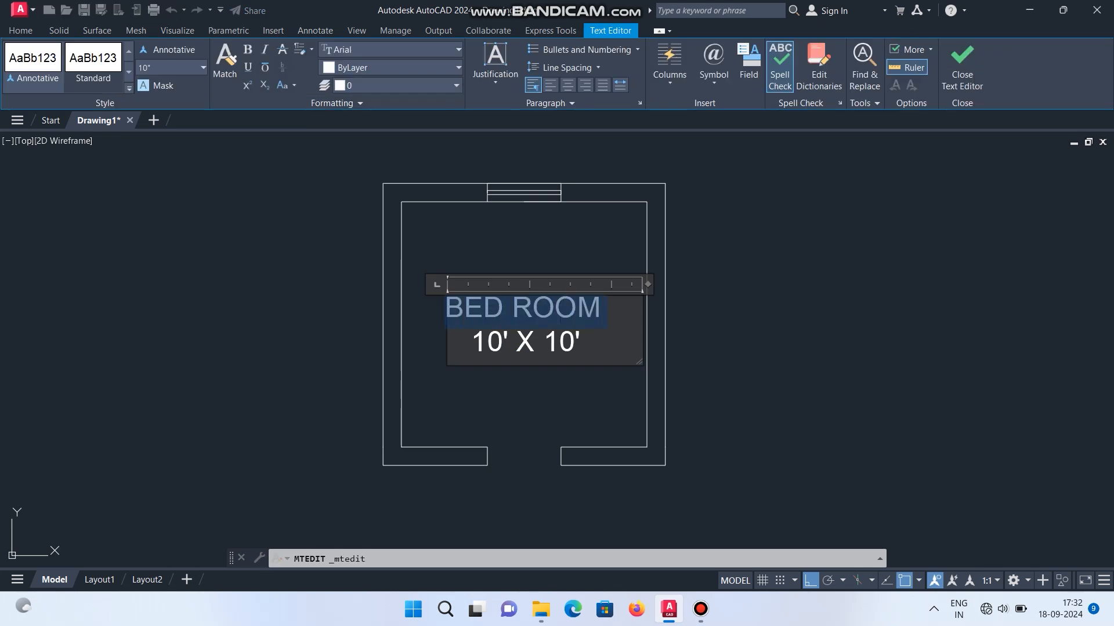
pyautogui.click(458, 49)
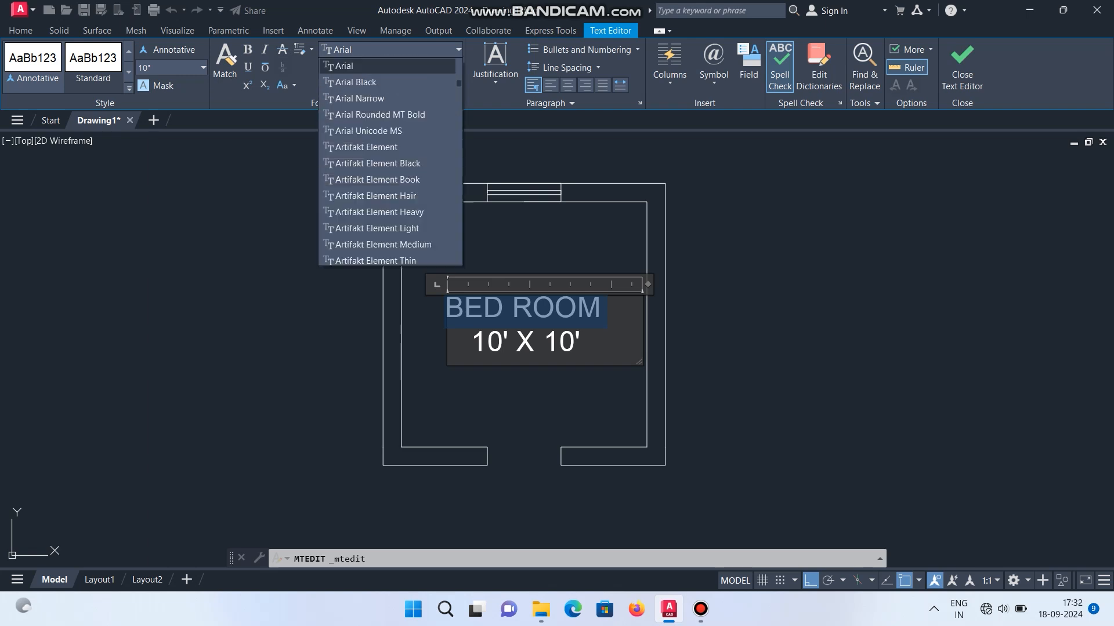
pyautogui.scroll(-1, 388, 179)
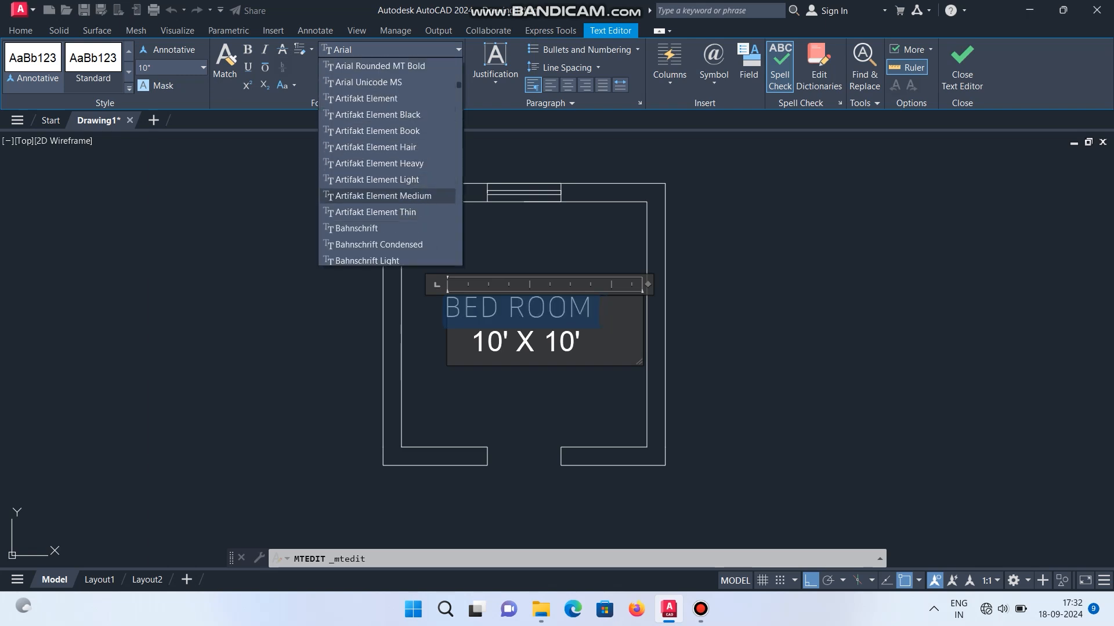
pyautogui.scroll(6, 387, 174)
pyautogui.scroll(8, 387, 174)
pyautogui.scroll(-7, 388, 131)
pyautogui.scroll(5, 390, 163)
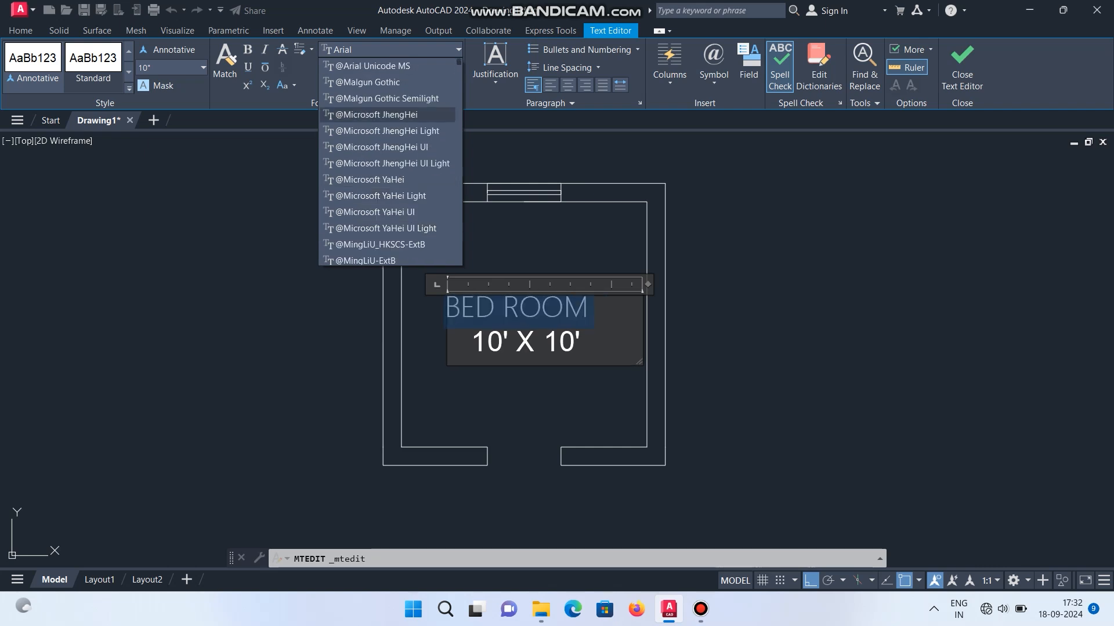
pyautogui.press('Escape')
pyautogui.click(572, 249)
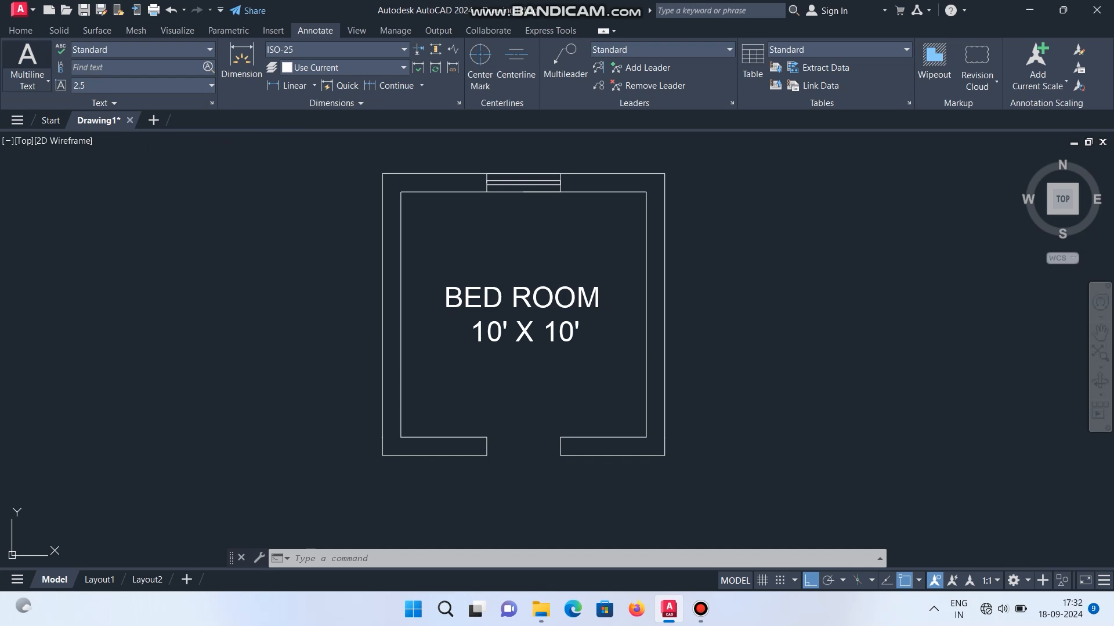
# - Place multiline text "D" in the doorway of the bottom wall and set its height to 10"
pyautogui.click(27, 58)
pyautogui.moveTo(495, 414); pyautogui.dragTo(450, 365, button='middle')
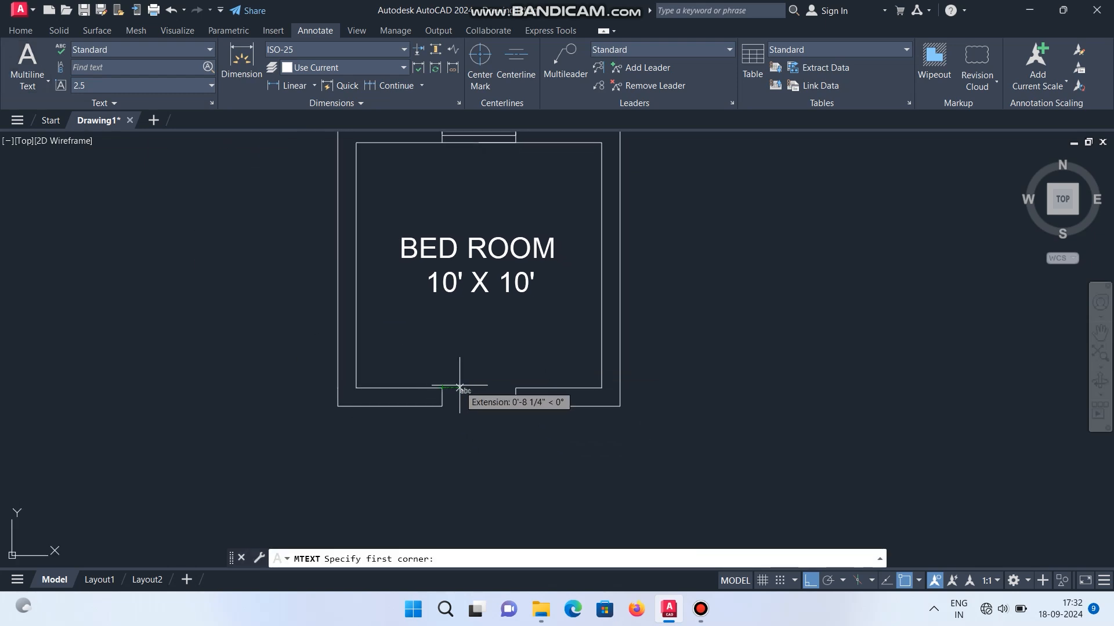
pyautogui.click(459, 387)
pyautogui.click(510, 450)
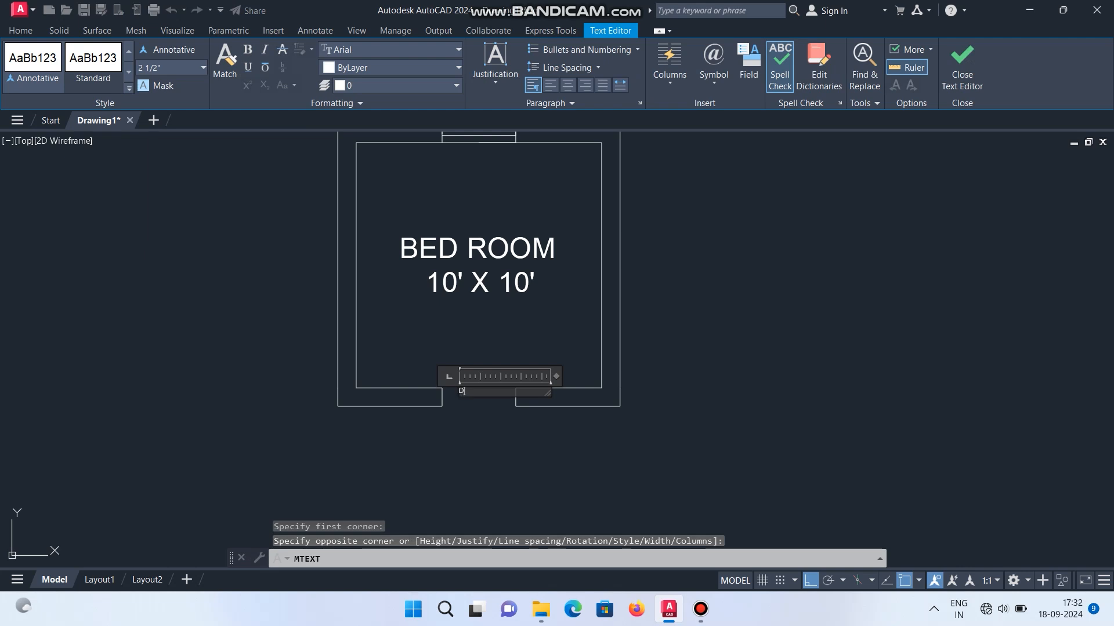
pyautogui.hotkey('ctrl', 'a')
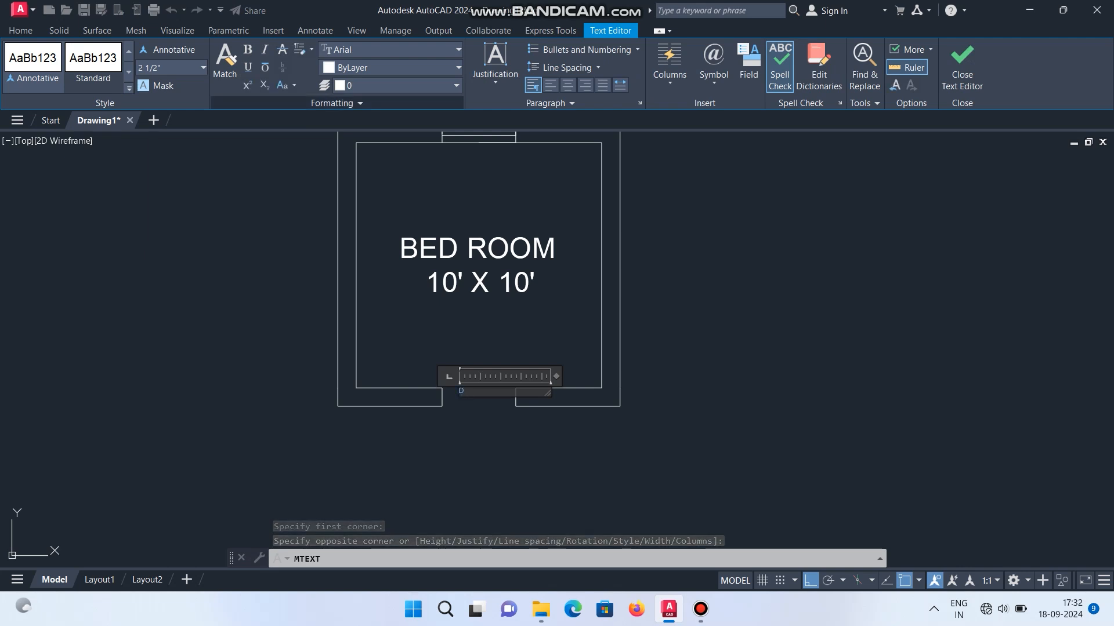
pyautogui.click(203, 68)
pyautogui.click(170, 85)
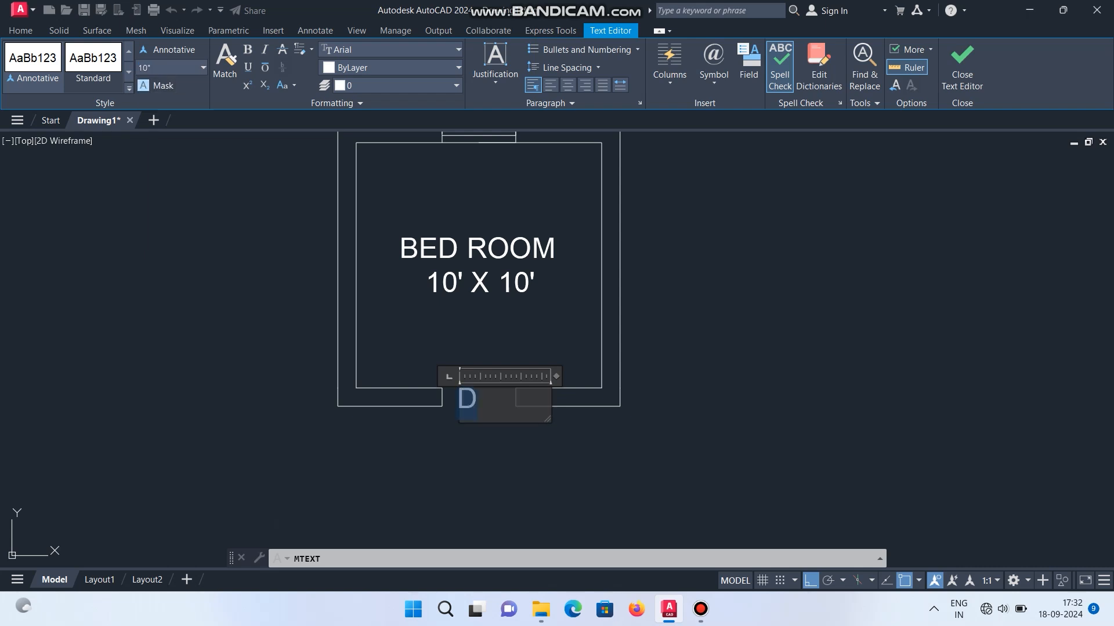
pyautogui.click(510, 451)
# - Move the "D" label about 6" to the right to centre it in the doorway
pyautogui.click(469, 398)
pyautogui.rightClick(469, 398)
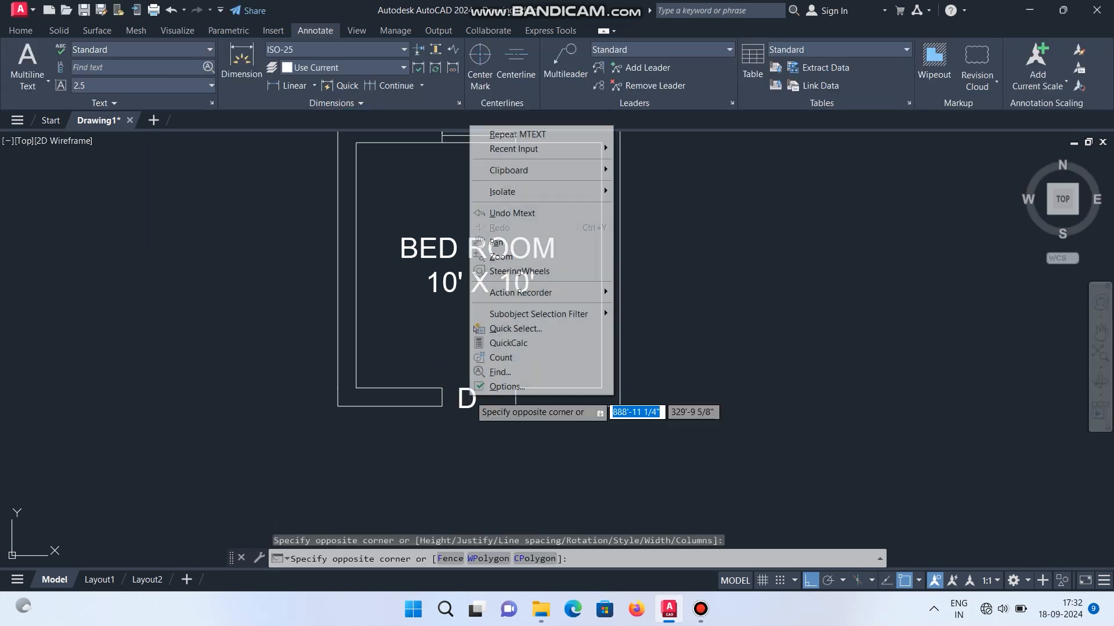
pyautogui.click(464, 398)
pyautogui.click(464, 398)
pyautogui.rightClick(464, 397)
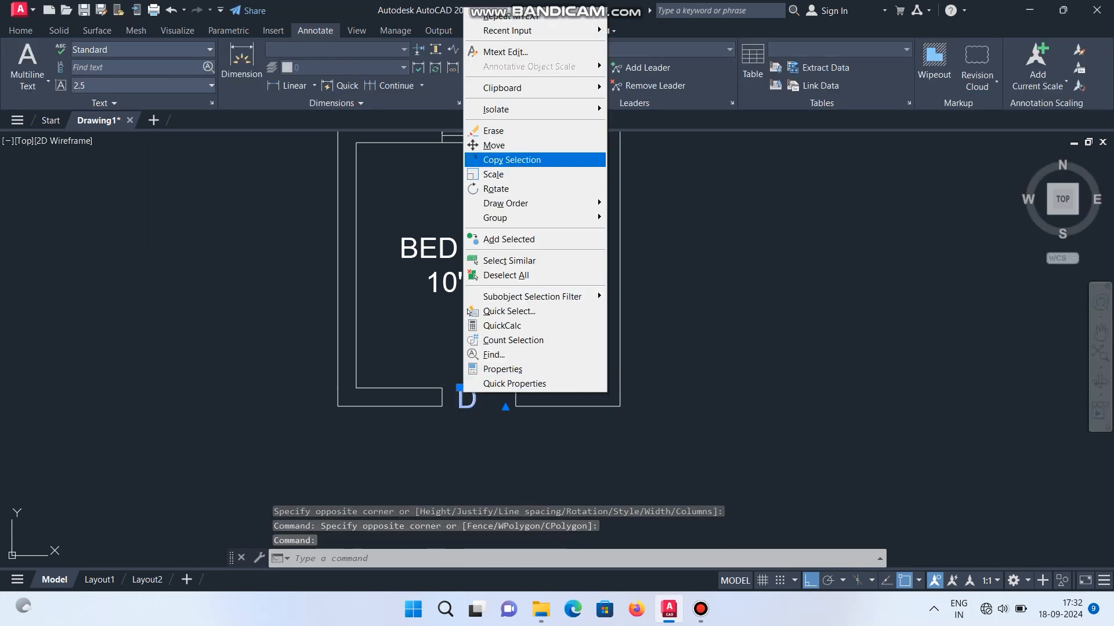
pyautogui.click(494, 145)
pyautogui.click(480, 391)
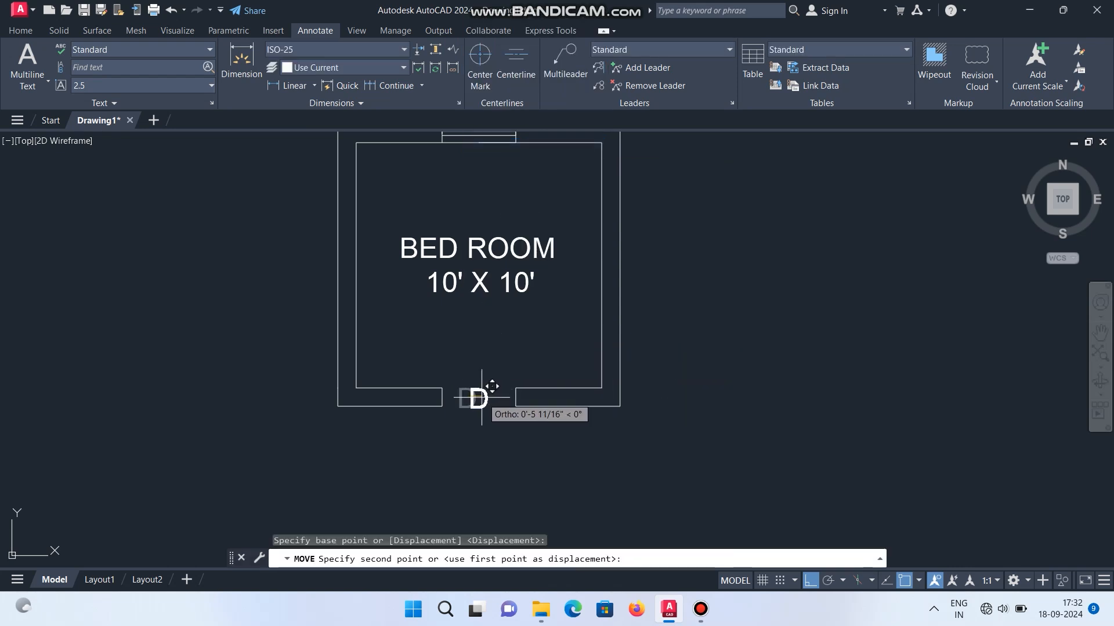
pyautogui.click(491, 391)
pyautogui.moveTo(604, 401); pyautogui.dragTo(653, 453, button='middle')
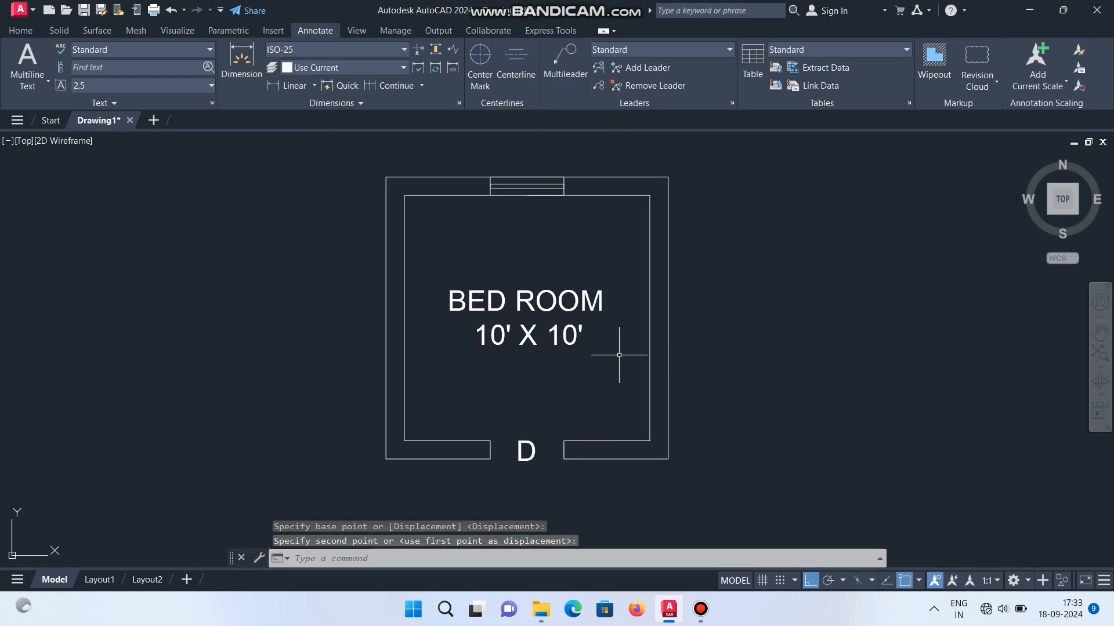
pyautogui.moveTo(518, 177); pyautogui.dragTo(516, 205, button='middle')
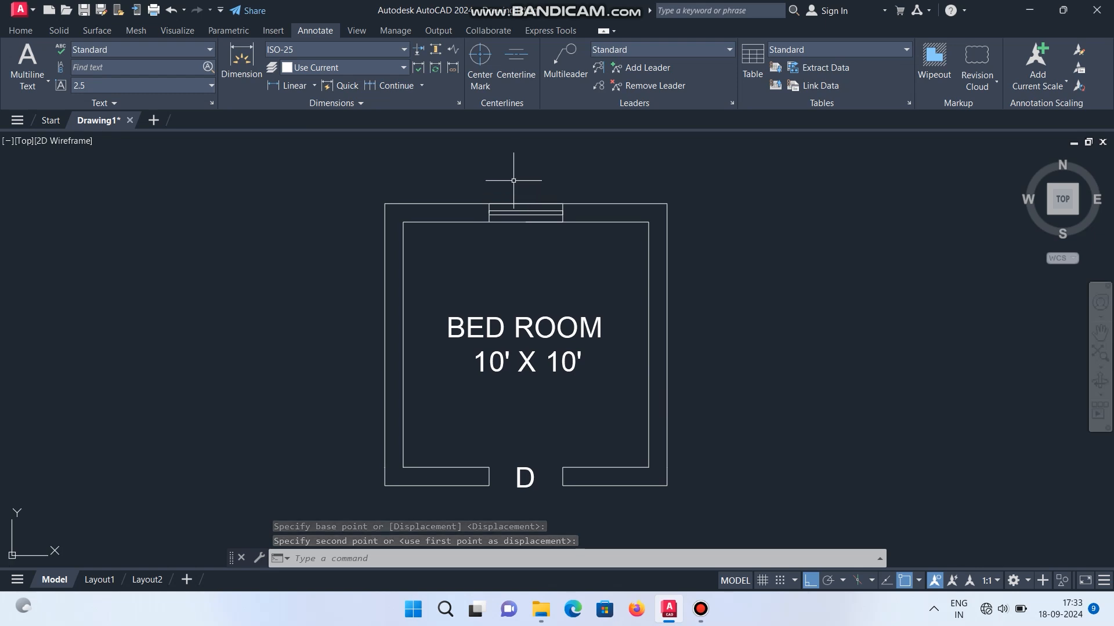
pyautogui.click(525, 471)
pyautogui.click(520, 469)
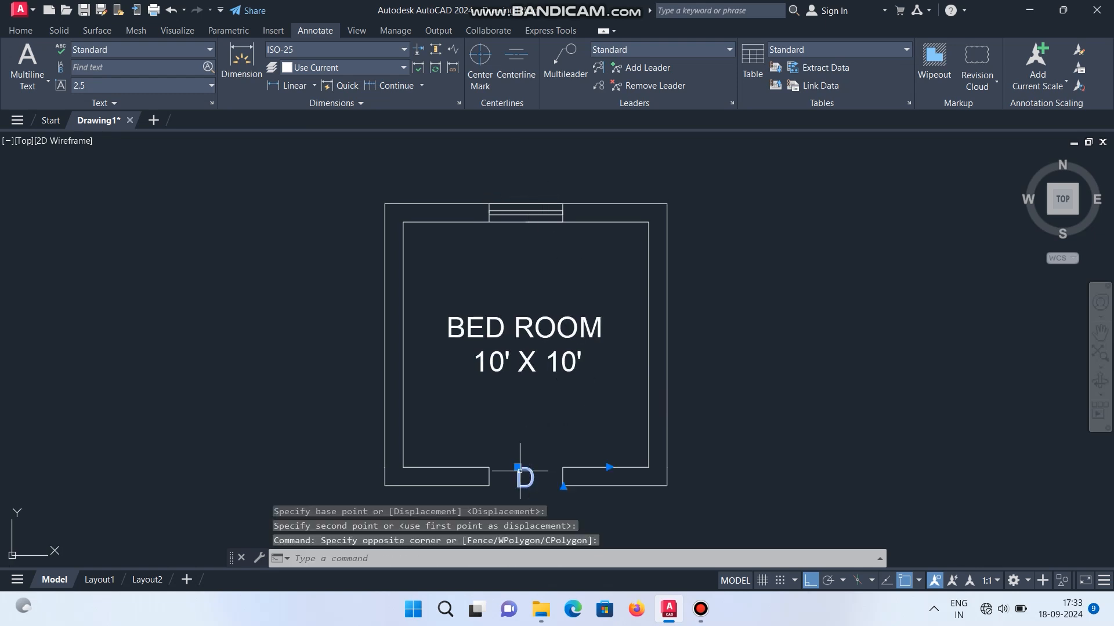
pyautogui.rightClick(520, 471)
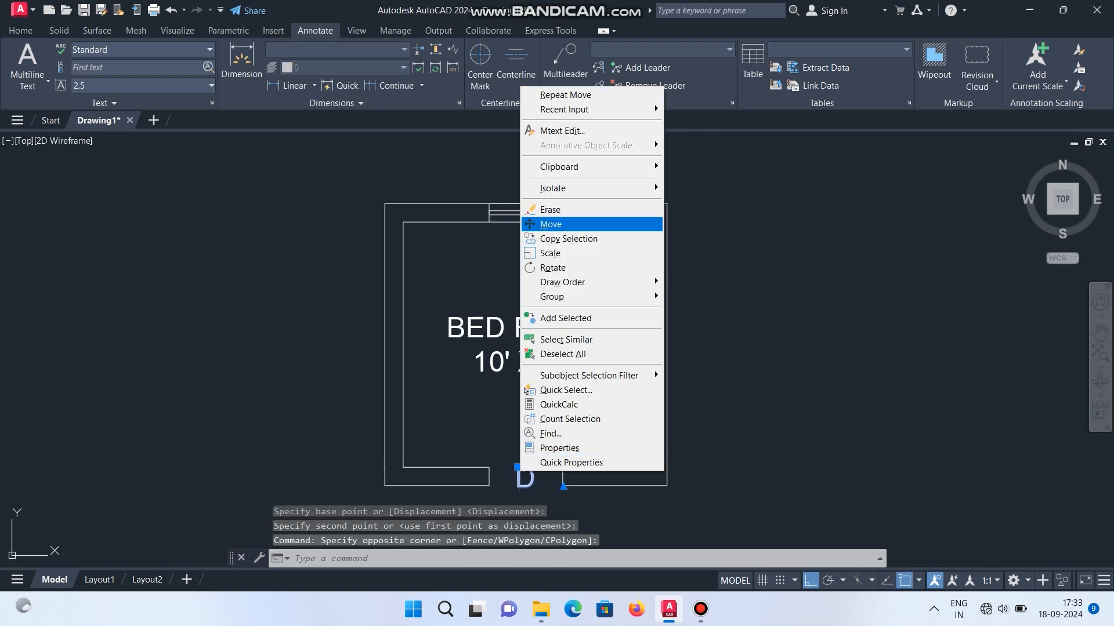
pyautogui.click(580, 225)
pyautogui.press('Escape')
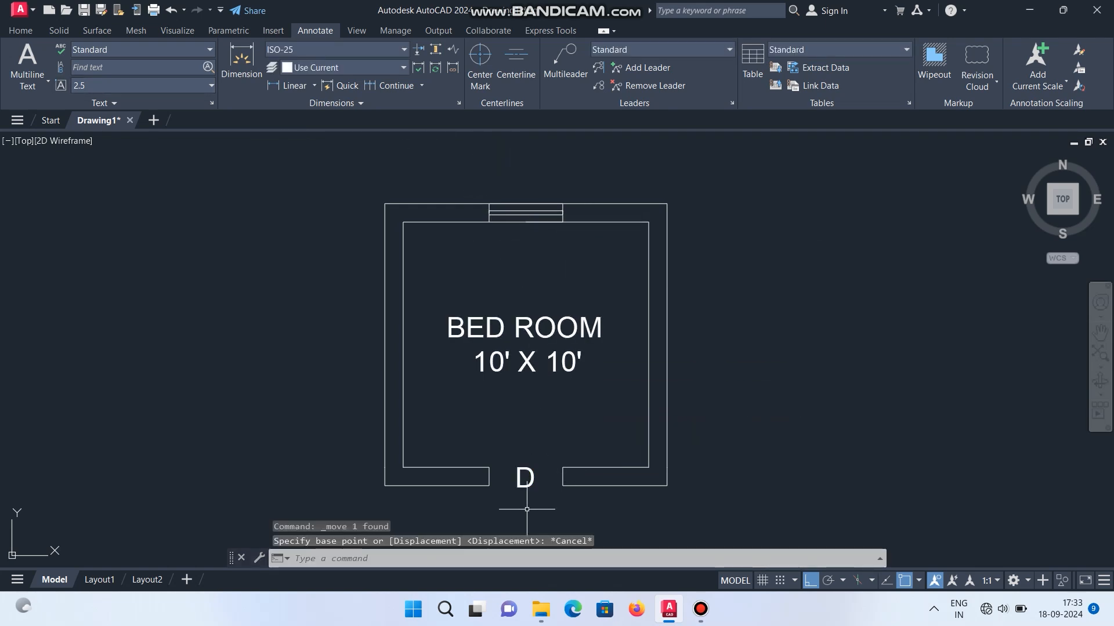
pyautogui.click(522, 482)
pyautogui.press('Escape')
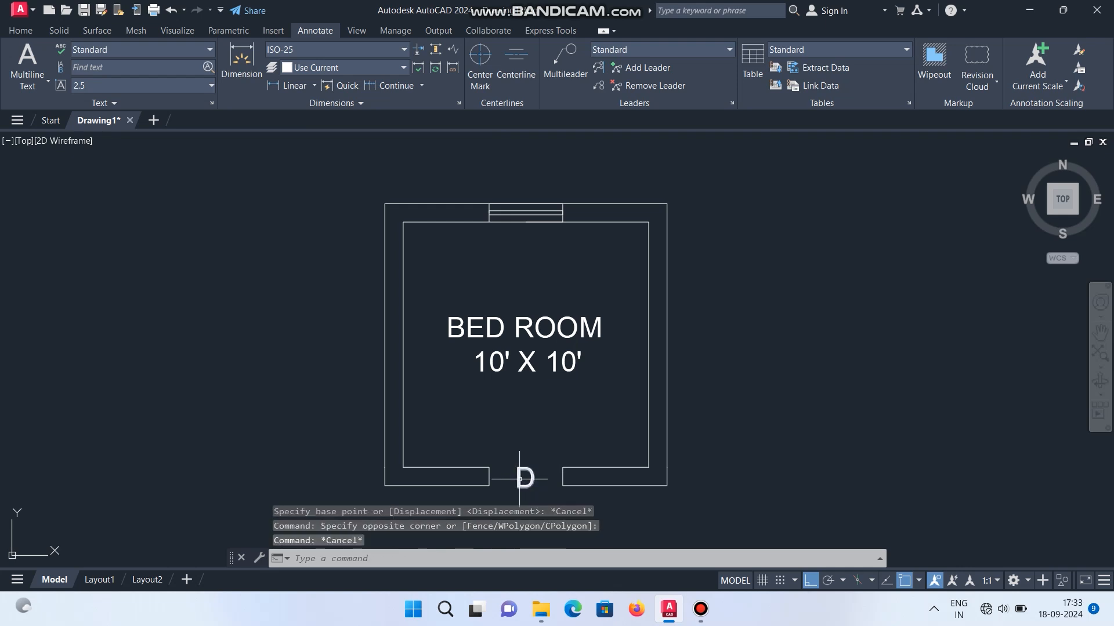
# - Copy the "D" label from the doorway straight up to just above the window in the top wall
pyautogui.click(524, 478)
pyautogui.rightClick(522, 478)
pyautogui.click(567, 246)
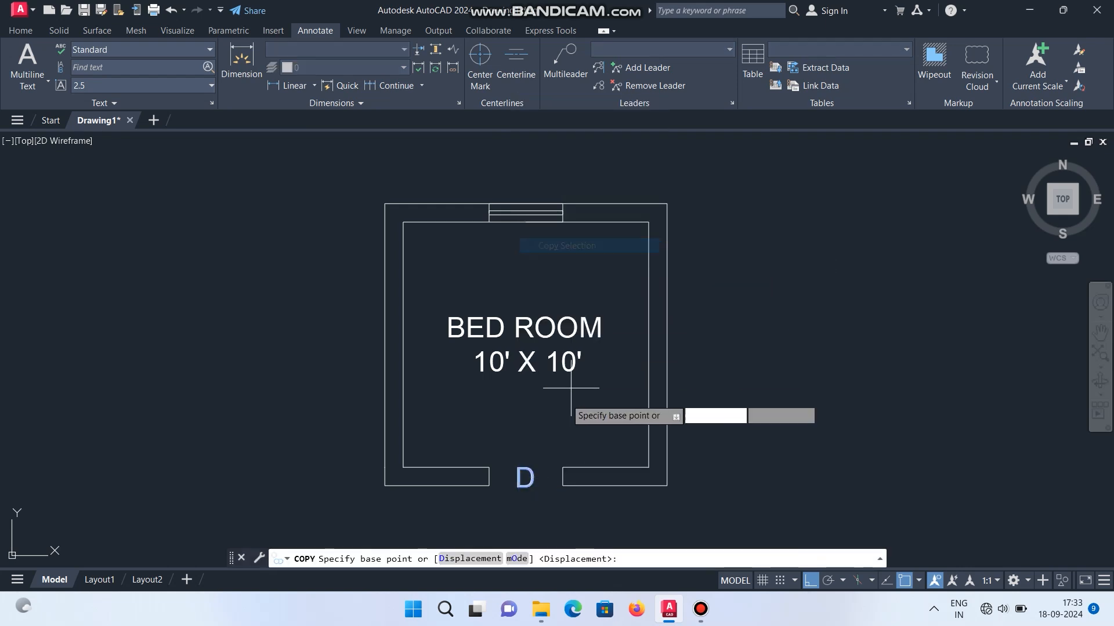
pyautogui.click(531, 473)
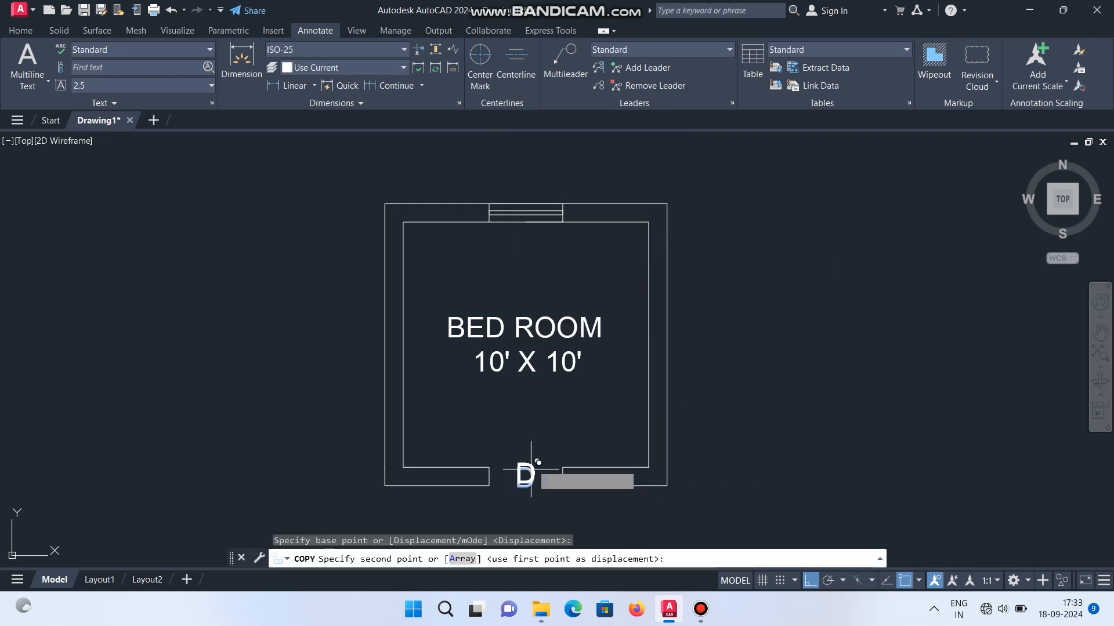
pyautogui.click(551, 180)
pyautogui.press('Escape')
# - Change the text of the copied label above the window to "W"
pyautogui.doubleClick(525, 184)
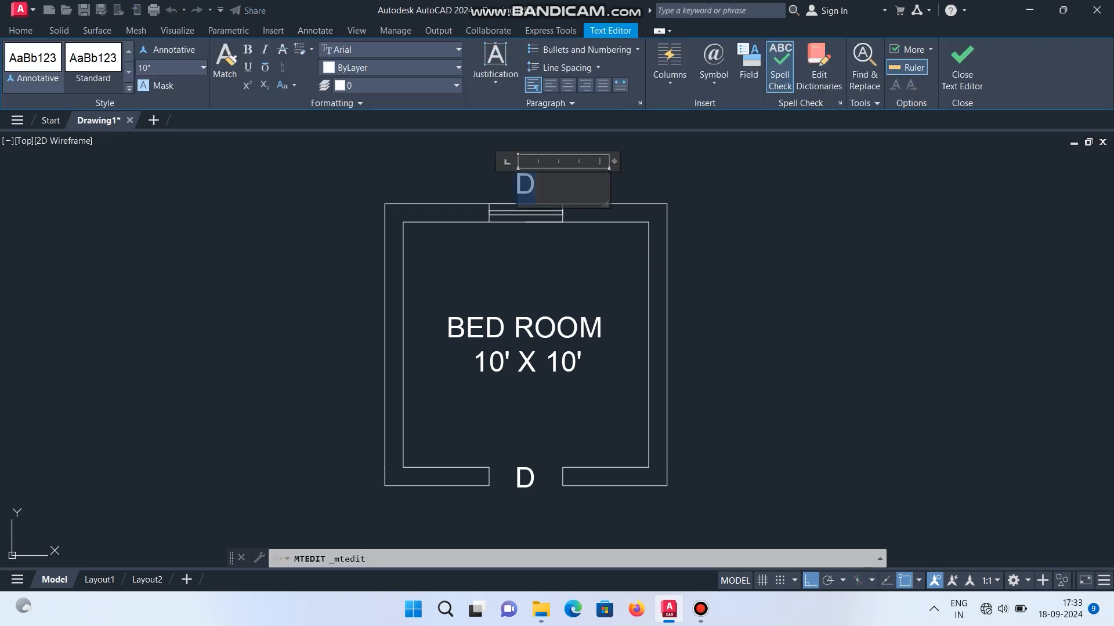
pyautogui.write('W')
pyautogui.click(838, 228)
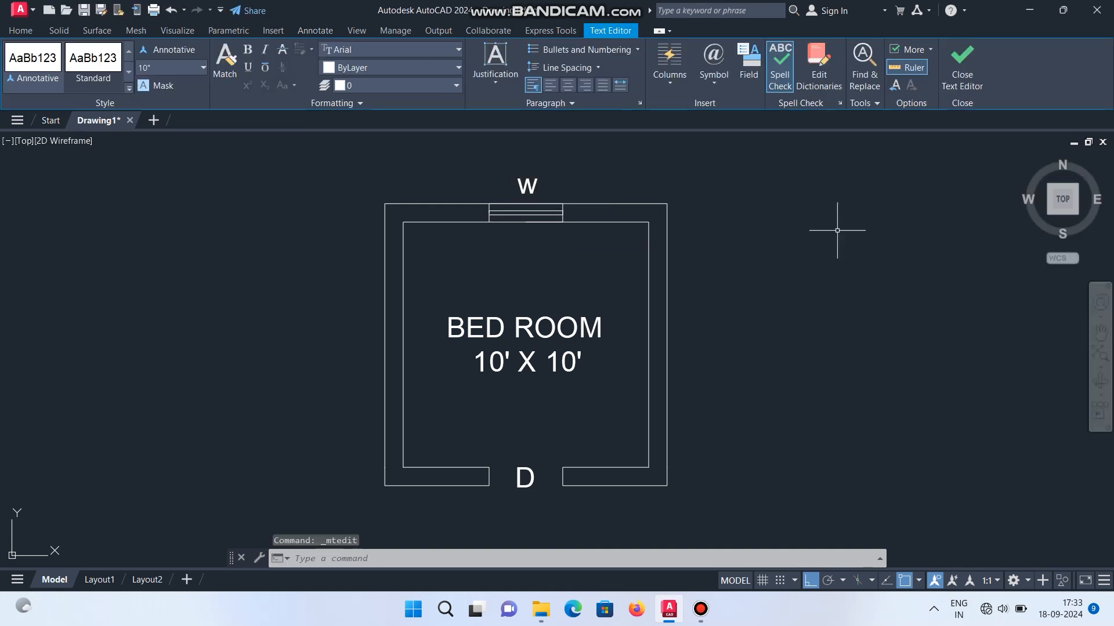
pyautogui.scroll(-2, 718, 296)
pyautogui.scroll(2, 719, 296)
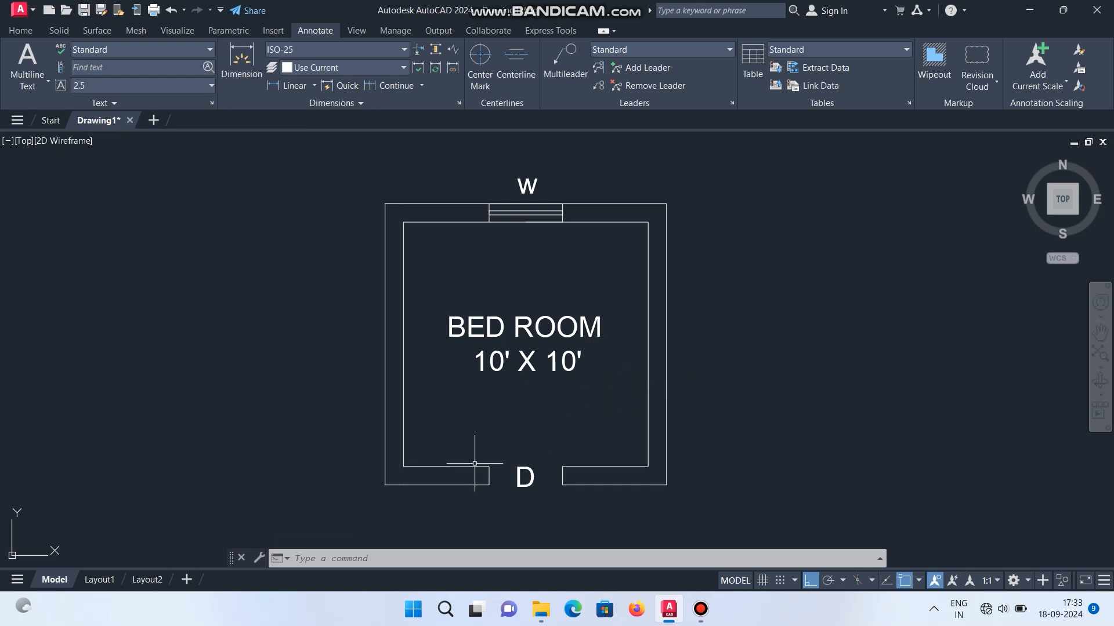
pyautogui.scroll(2, 392, 470)
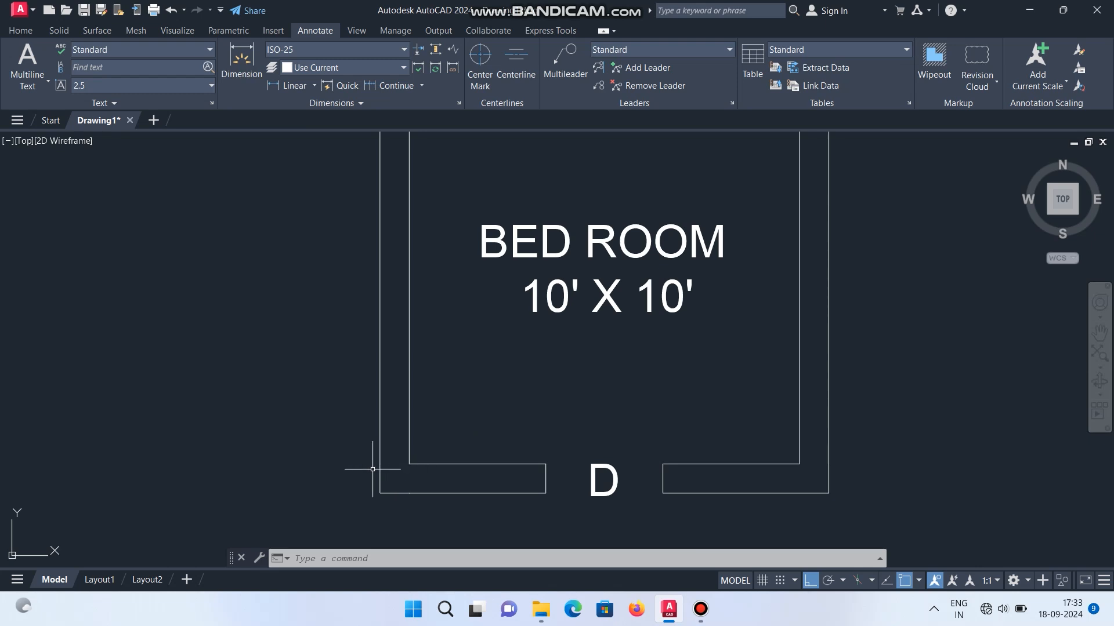
pyautogui.scroll(-2, 373, 470)
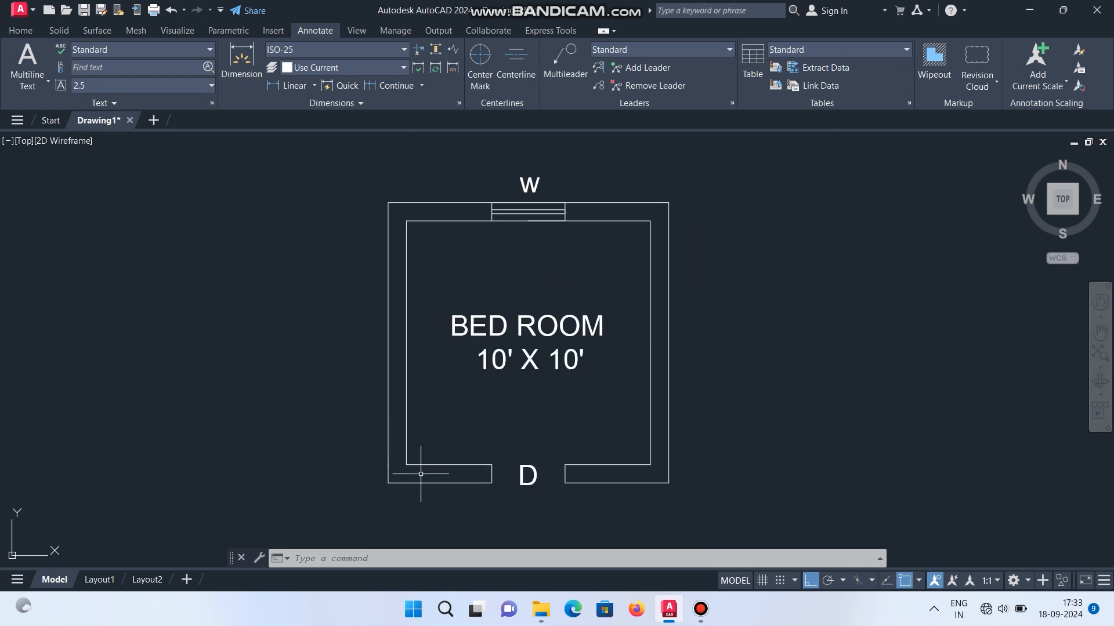